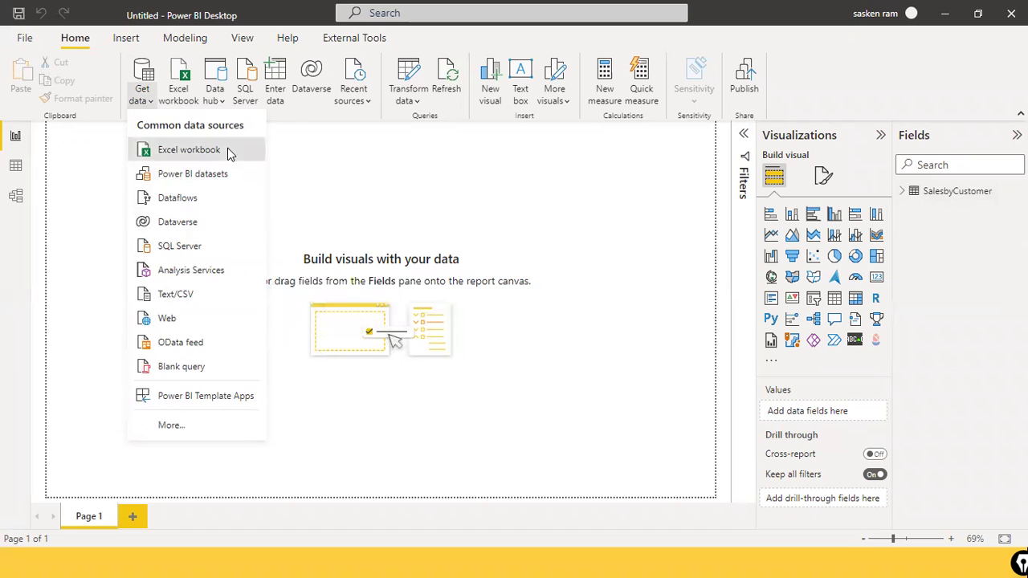
- Load the Sales and ForeignSales tables from the append1.xlsx workbook
type("append1.xlsx")
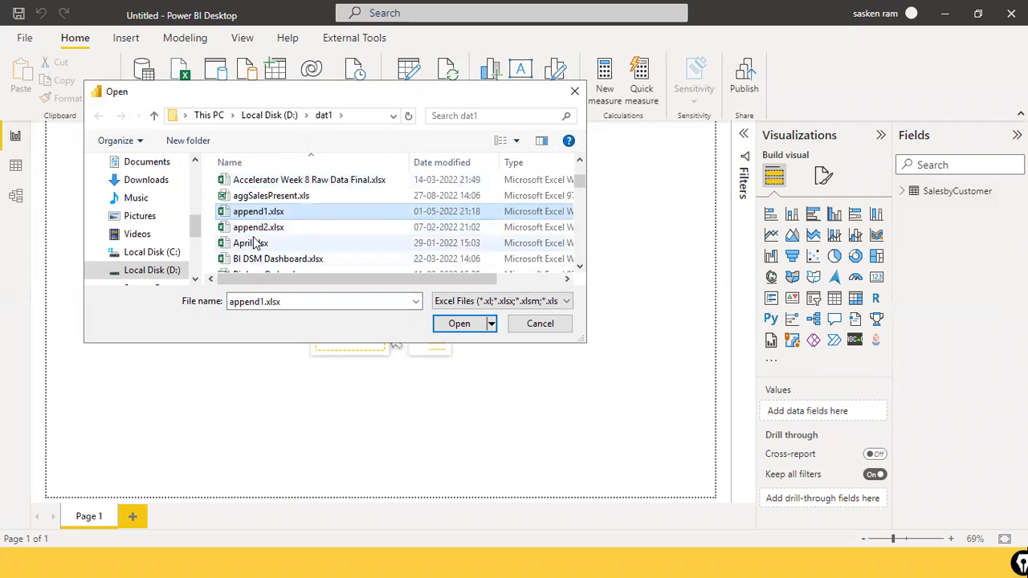
left_click(455, 324)
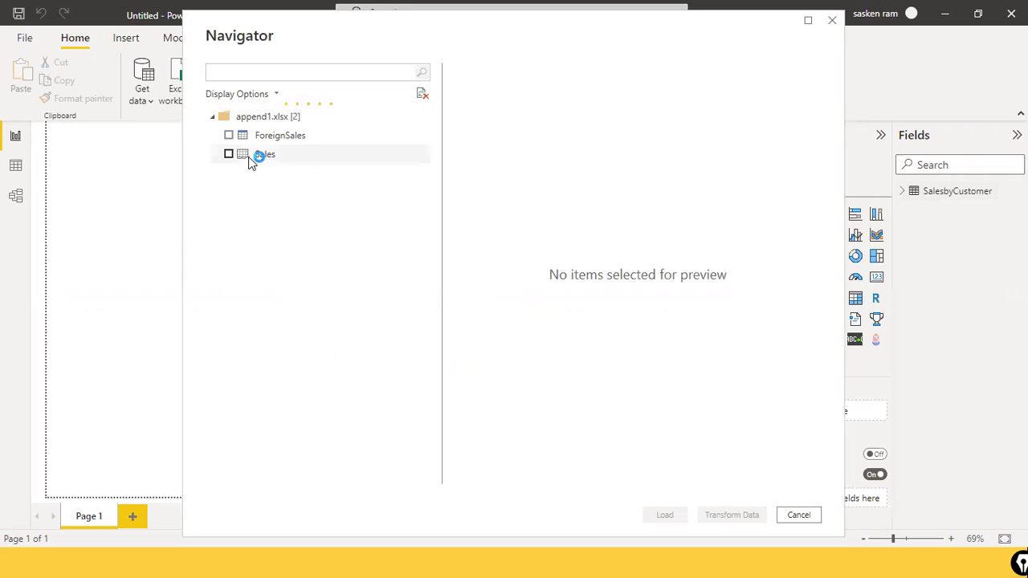
left_click(228, 154)
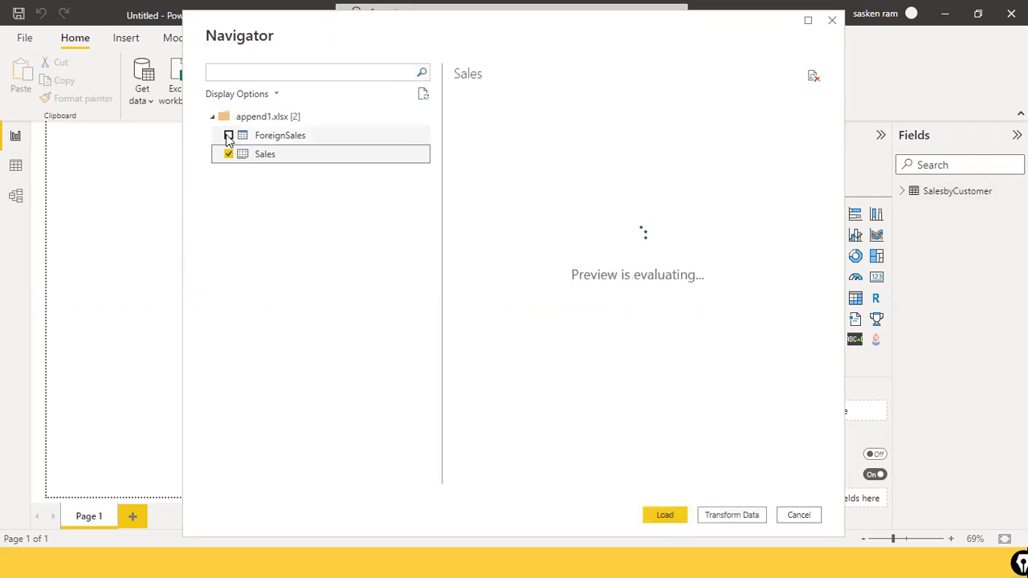
left_click(228, 136)
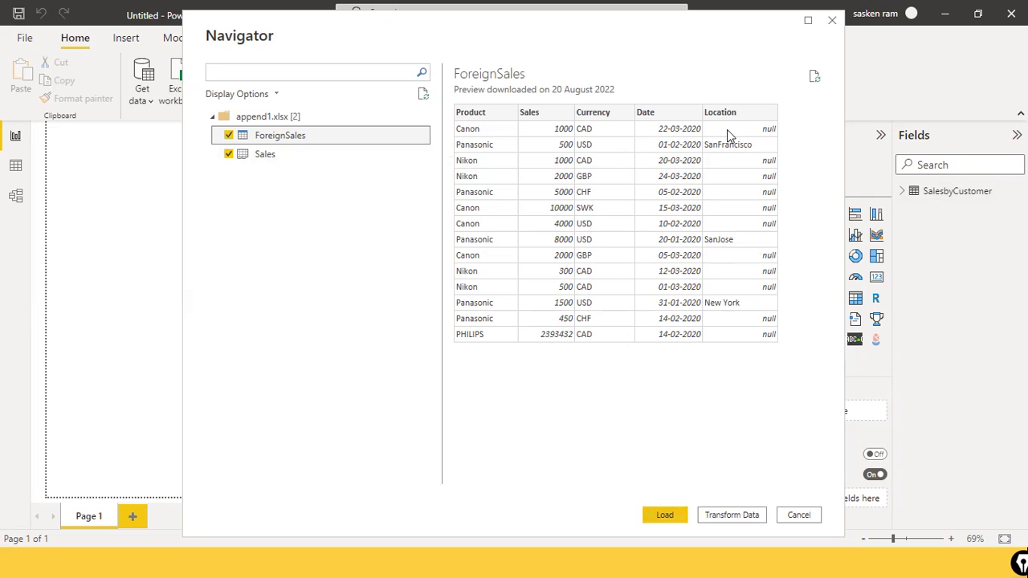
left_click(664, 515)
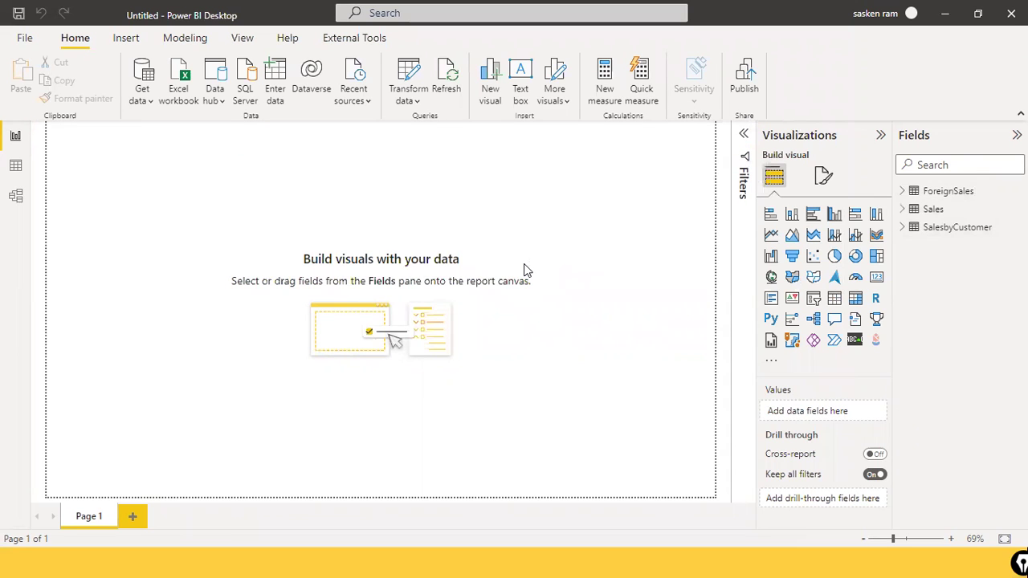
left_click(135, 102)
- Import the ForeignSales table from append2.xlsx, which arrives as ForeignSales (2)
left_click(152, 148)
scroll(280, 232, "down", 3)
left_click(289, 212)
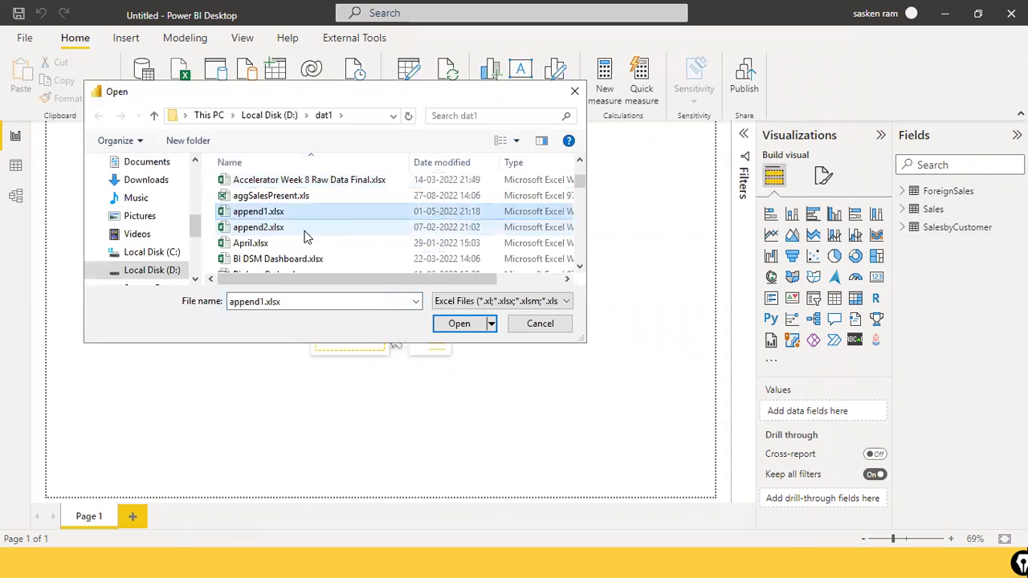
double_click(305, 232)
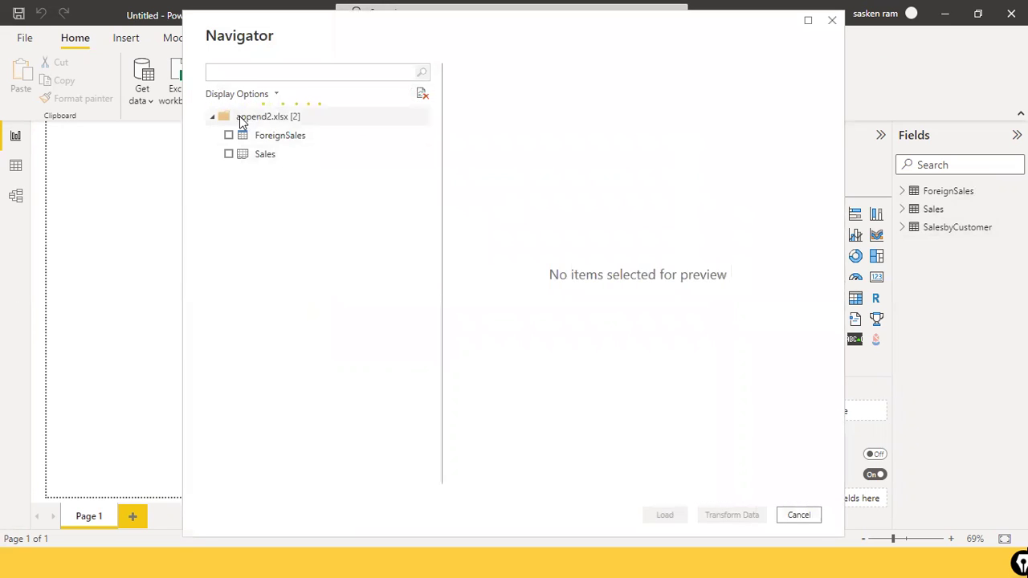
left_click(229, 137)
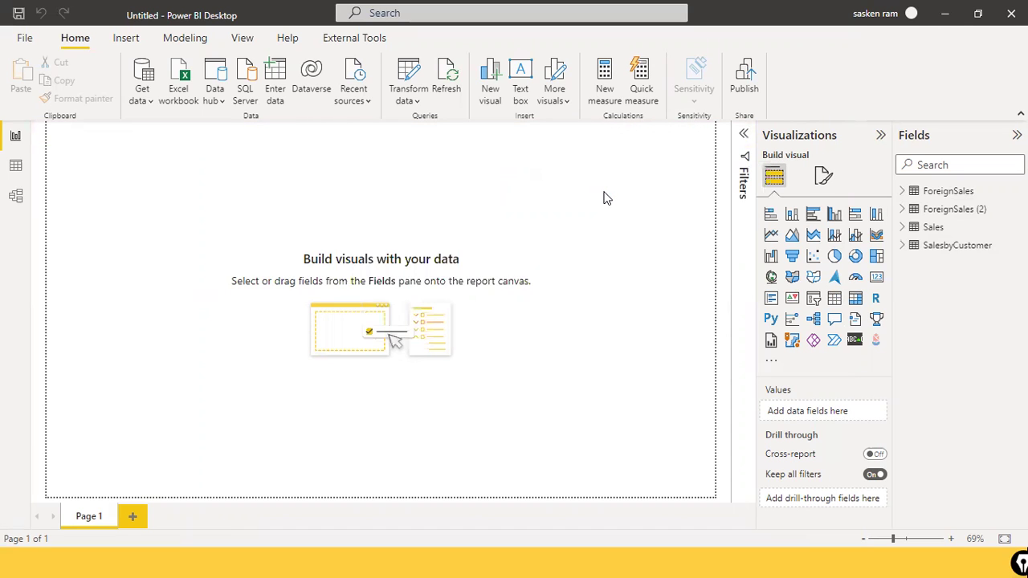
- Open the Power Query Editor and refresh the ForeignSales preview, widening the grid to show Location
left_click(403, 105)
left_click(407, 127)
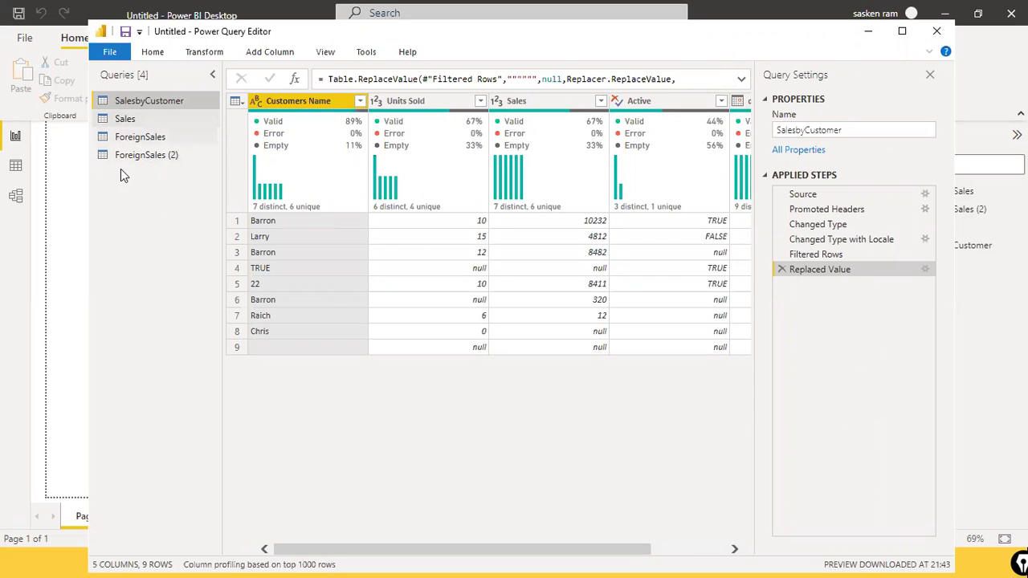
left_click(155, 140)
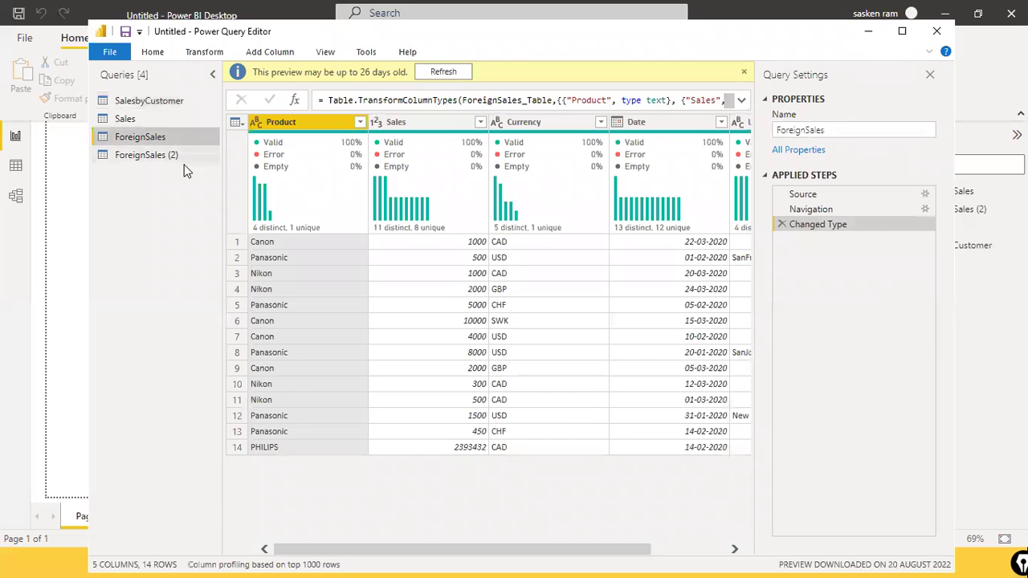
left_click(449, 74)
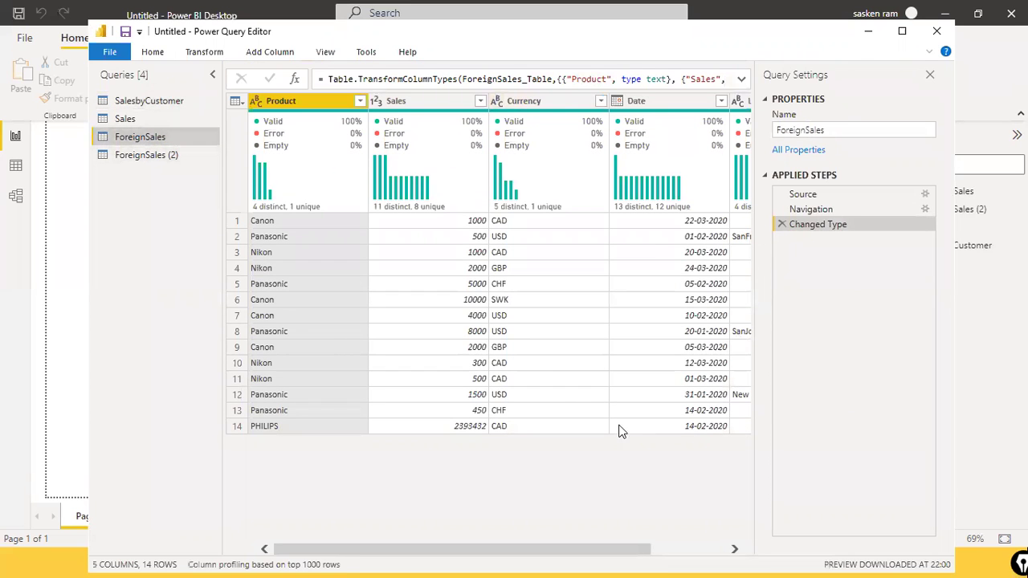
left_click_drag(757, 165, 841, 169)
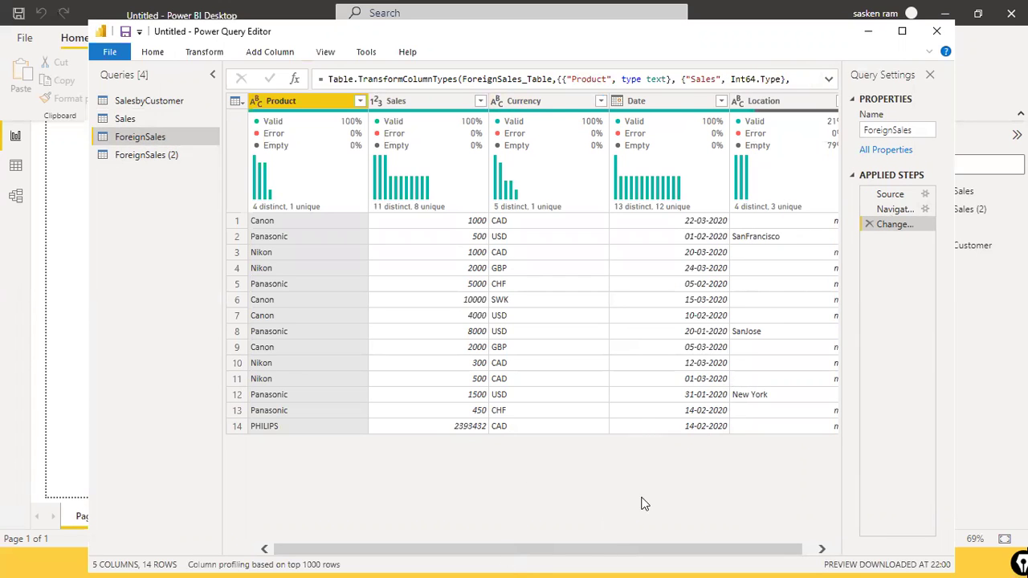
left_click_drag(610, 555, 501, 549)
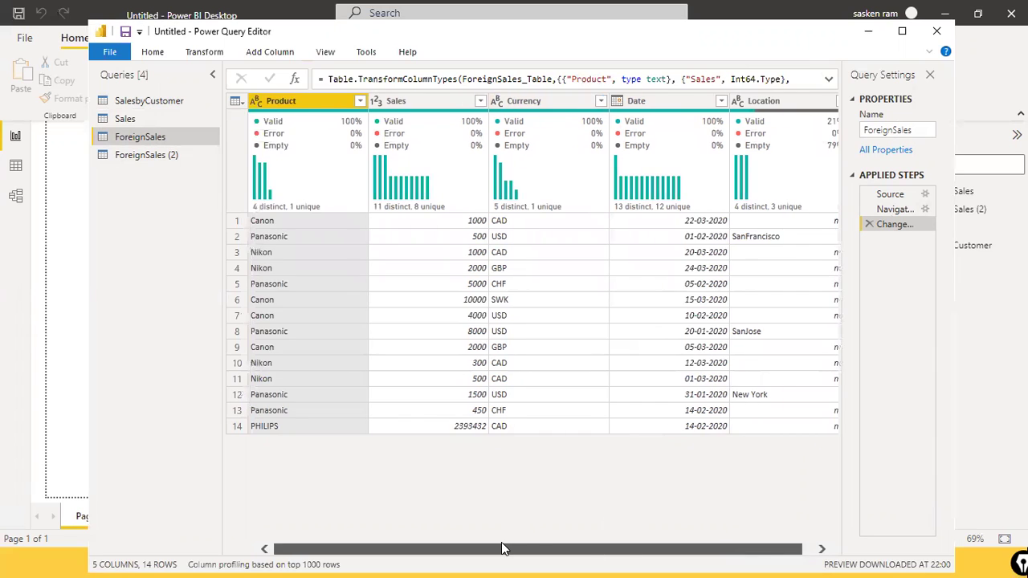
- Refresh the ForeignSales (2) preview and compare it with ForeignSales, ending on ForeignSales
left_click(158, 157)
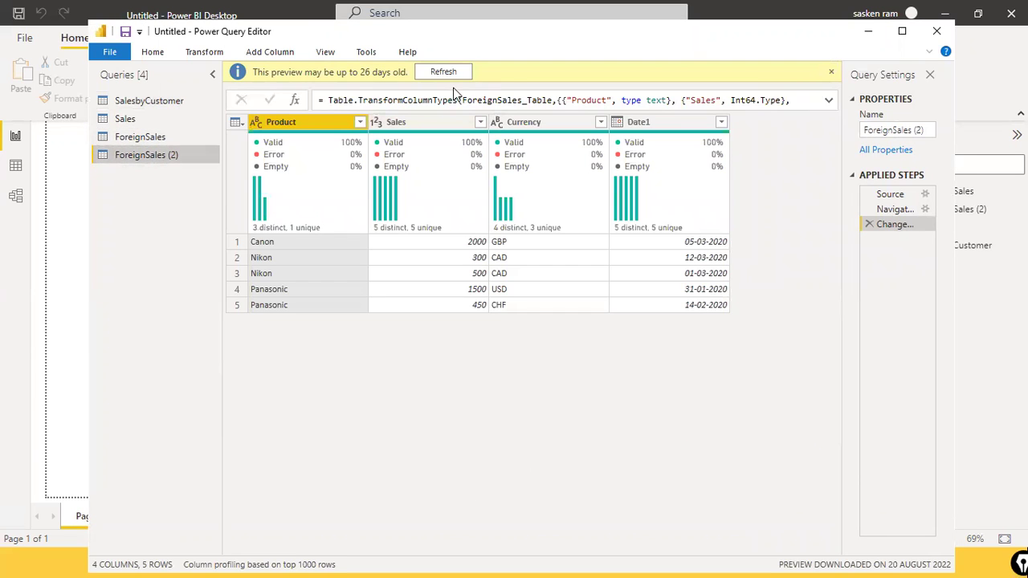
left_click(450, 71)
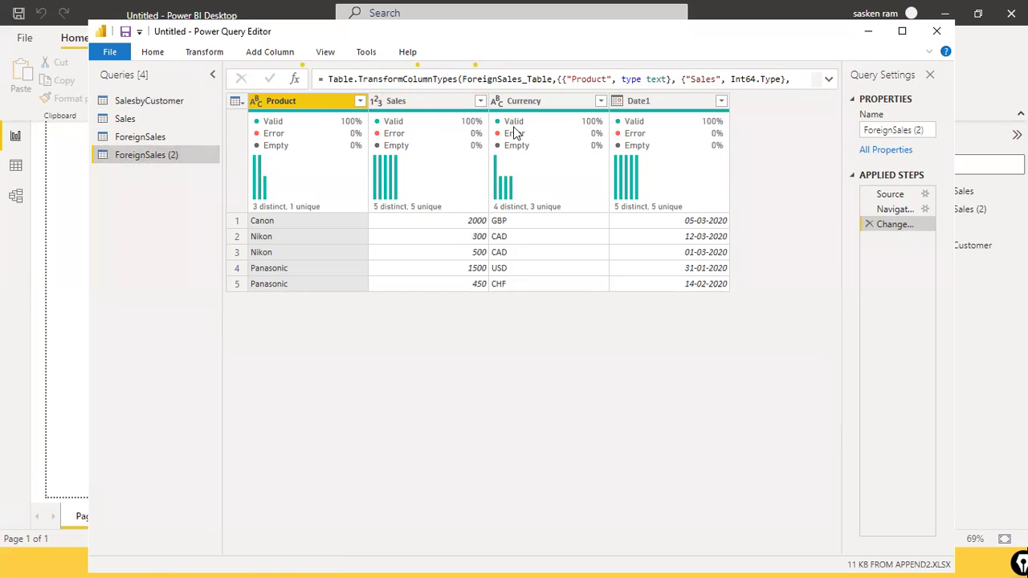
left_click(145, 140)
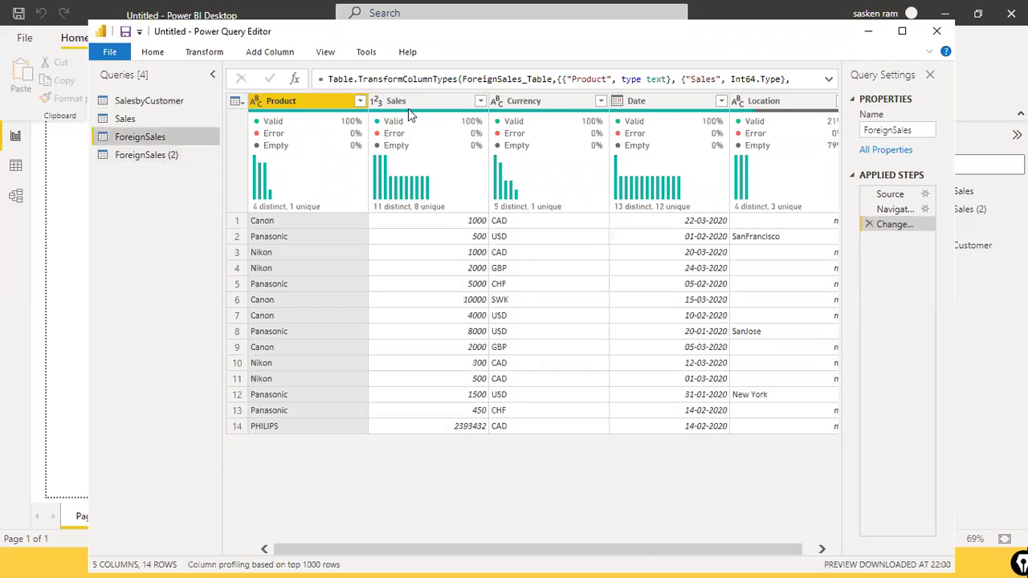
mouse_move(648, 112)
left_click(146, 154)
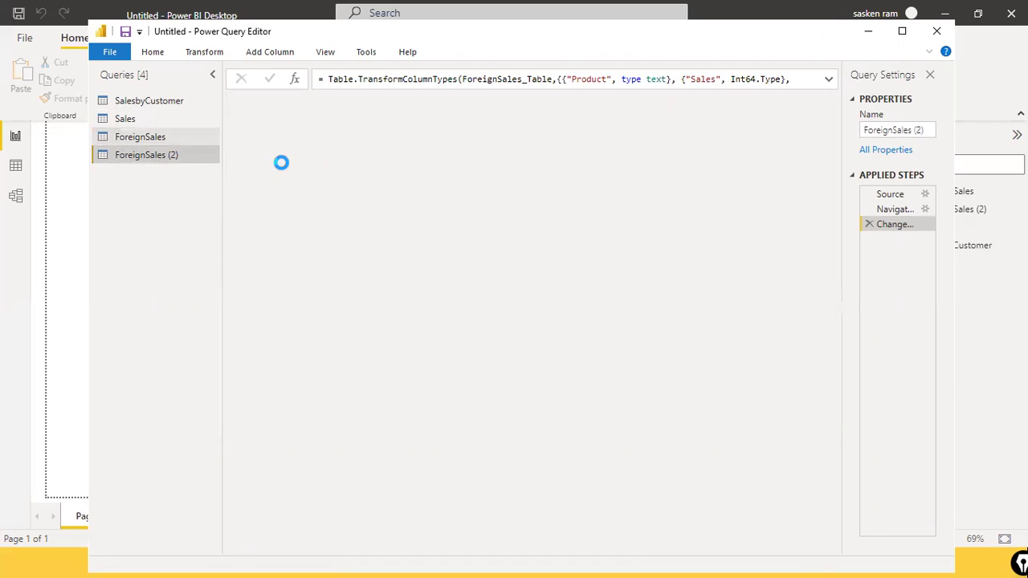
mouse_move(652, 116)
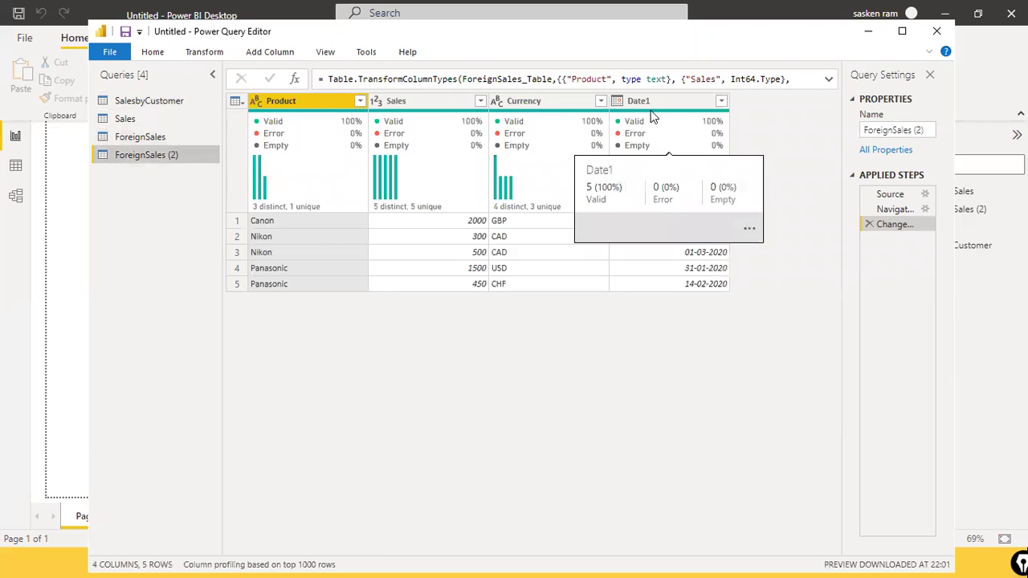
left_click(141, 137)
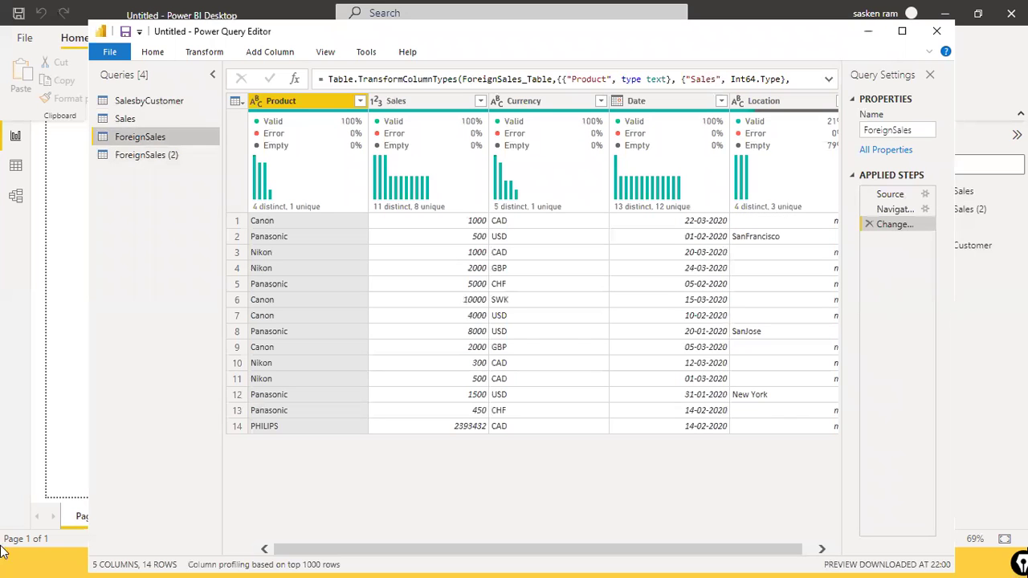
- Remove the Location column from the ForeignSales query
right_click(775, 102)
left_click(819, 134)
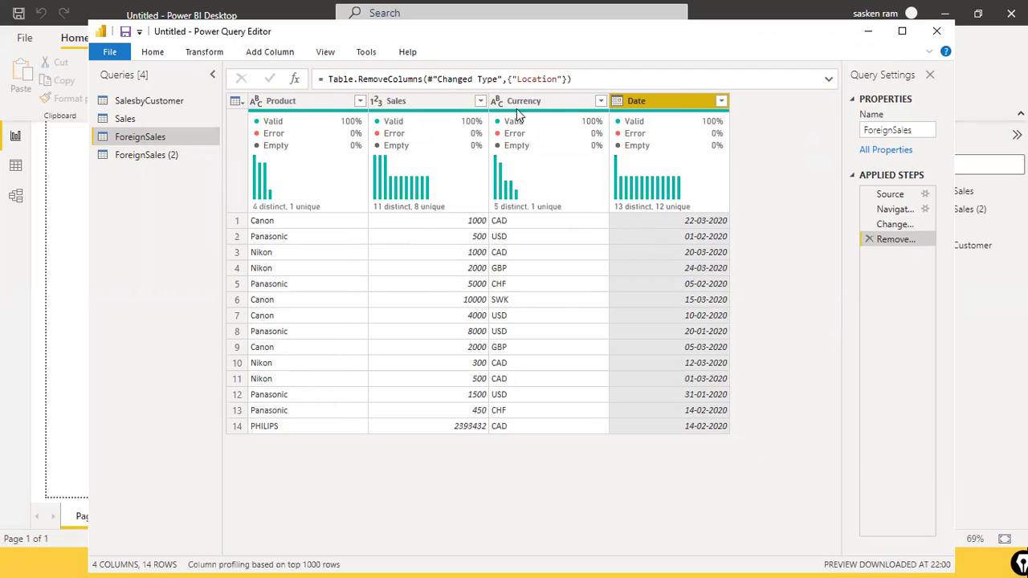
left_click(120, 157)
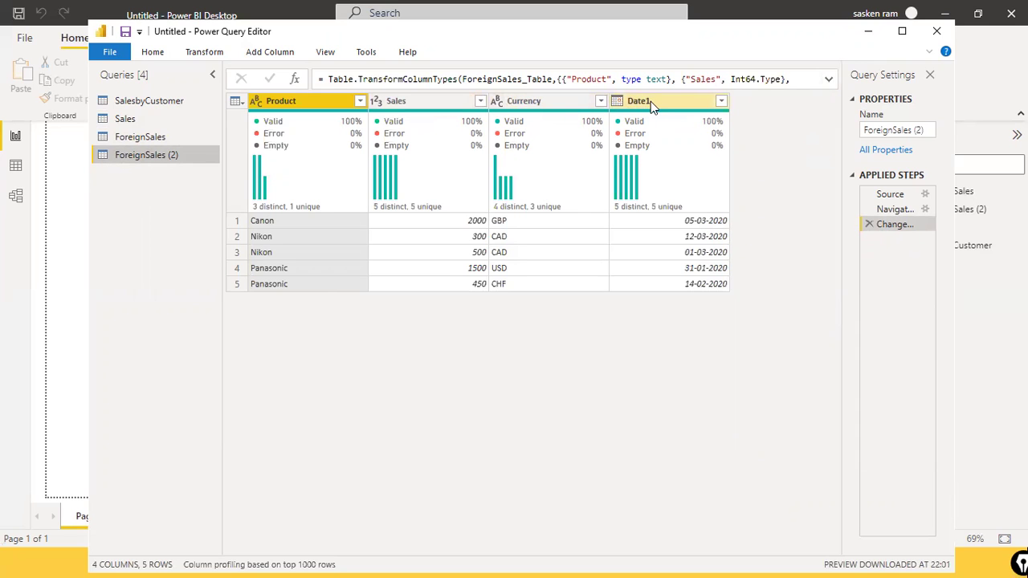
left_click(121, 137)
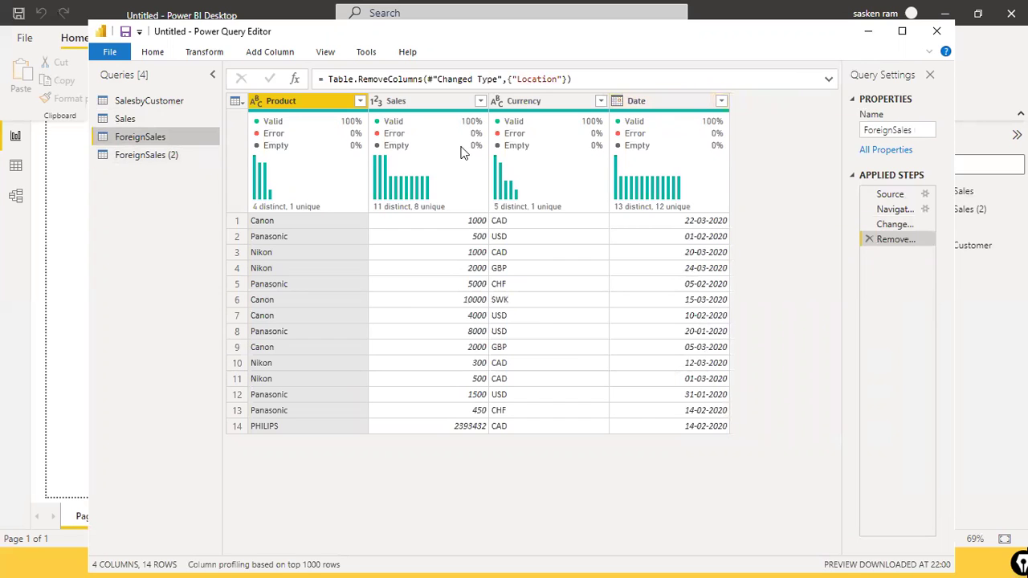
- Compare the columns of ForeignSales and ForeignSales (2), finishing on ForeignSales with the Home ribbon shown
left_click(172, 154)
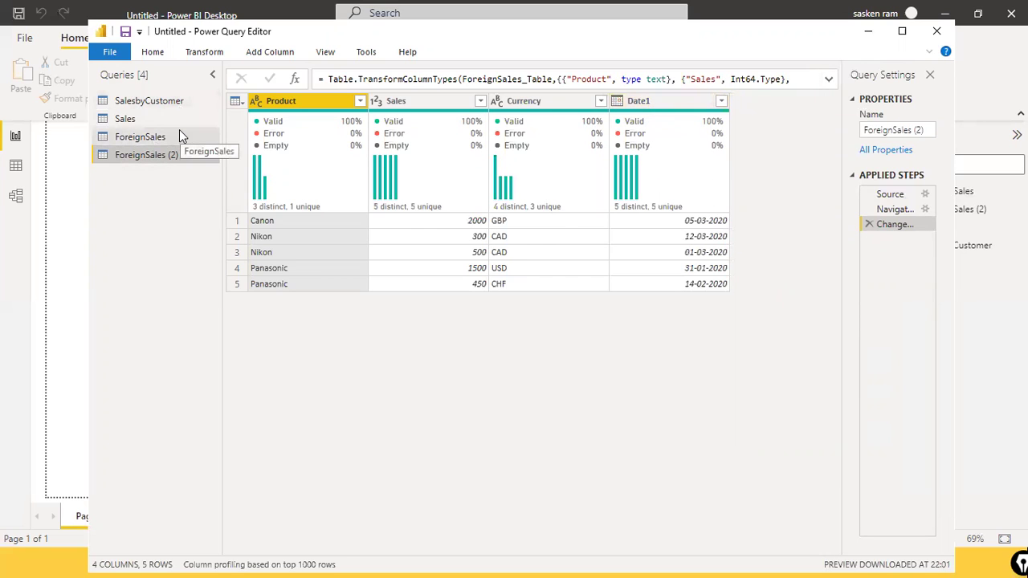
left_click(144, 138)
left_click(148, 155)
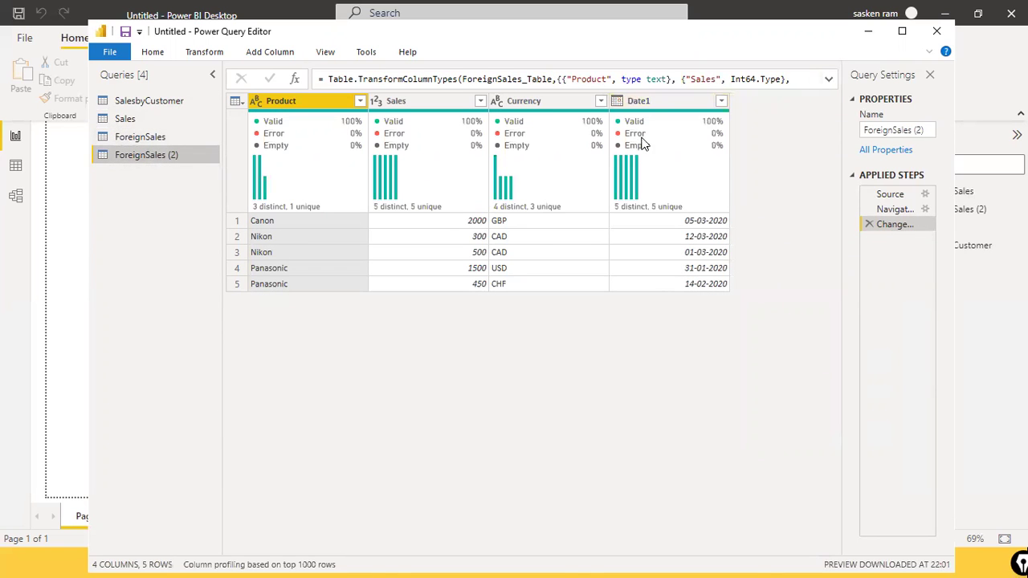
mouse_move(669, 125)
left_click(157, 138)
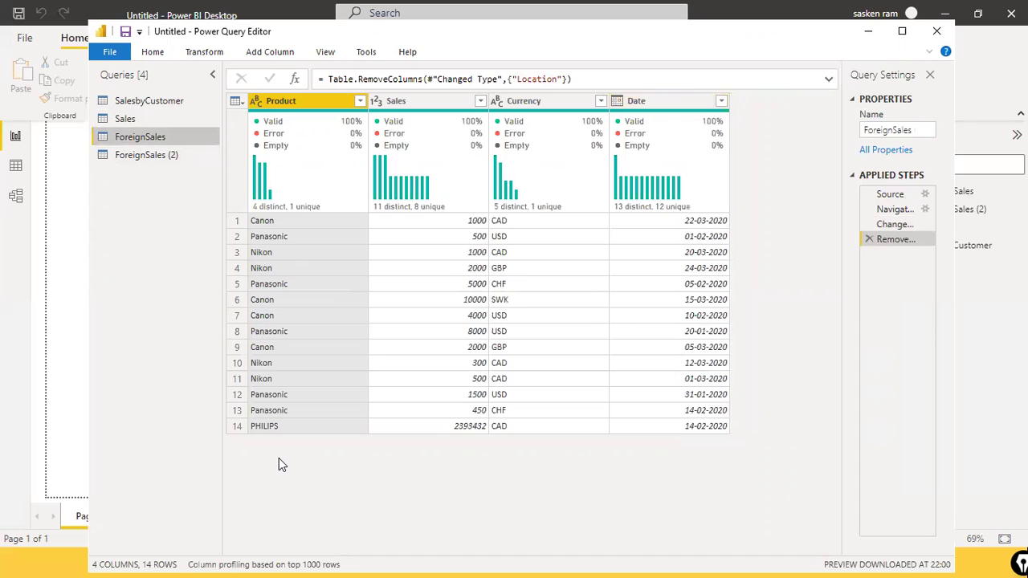
left_click(133, 155)
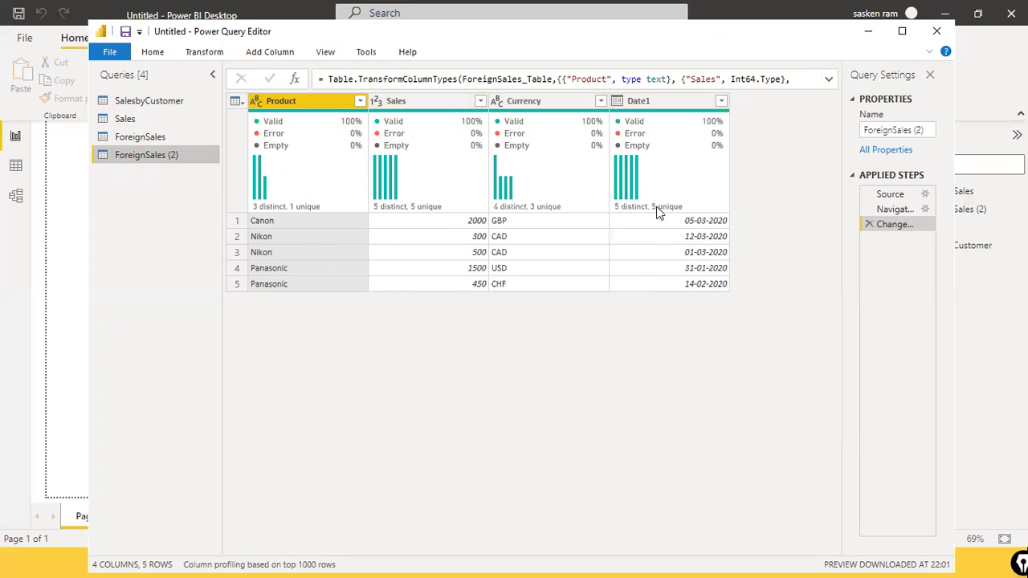
mouse_move(656, 210)
left_click(125, 138)
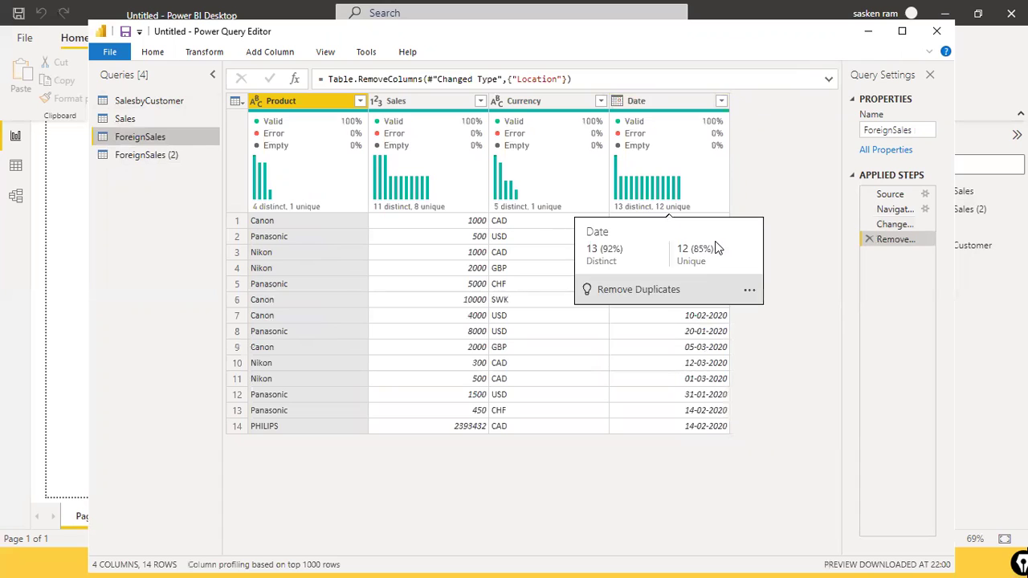
left_click(135, 155)
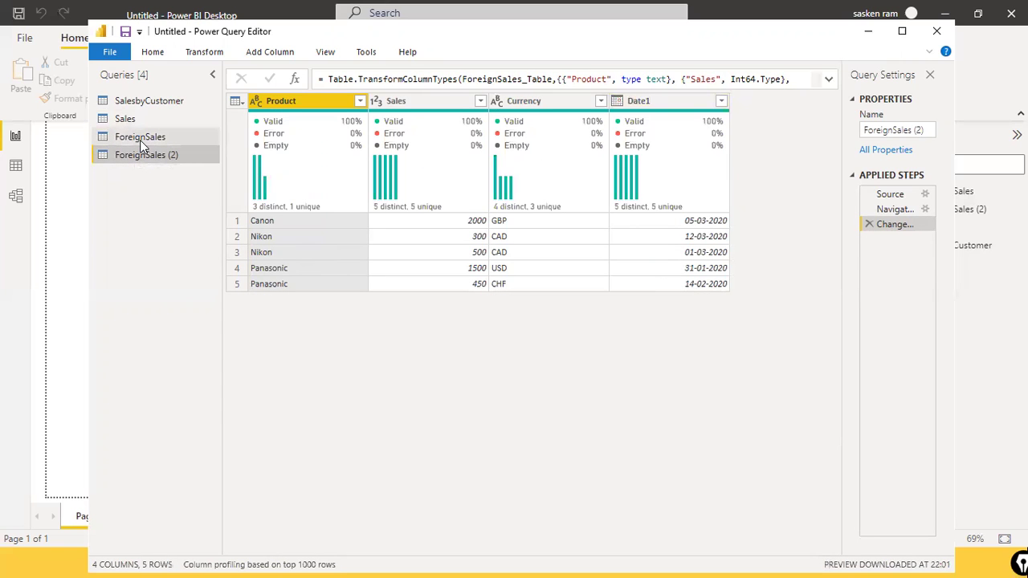
left_click(146, 139)
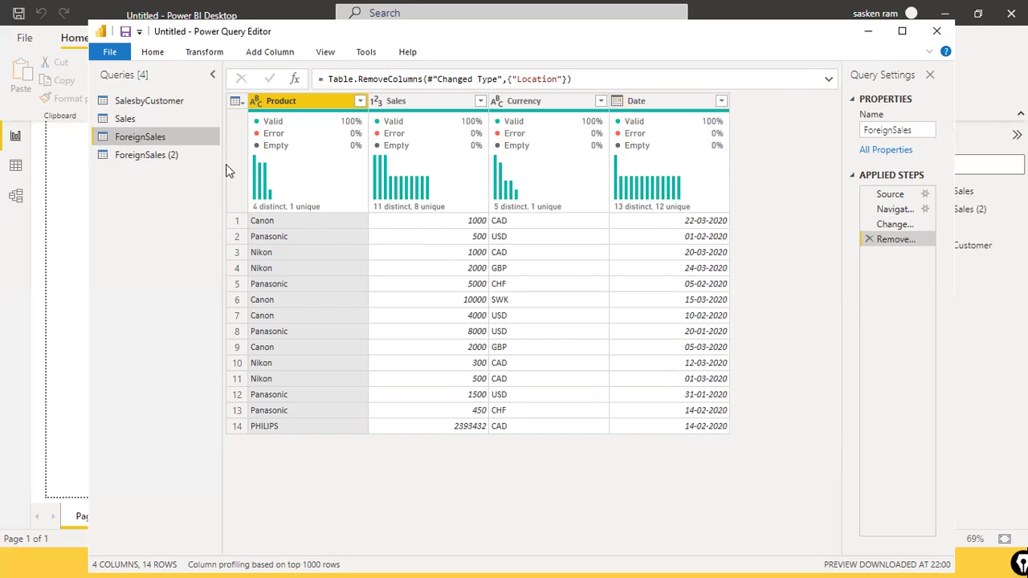
left_click(165, 155)
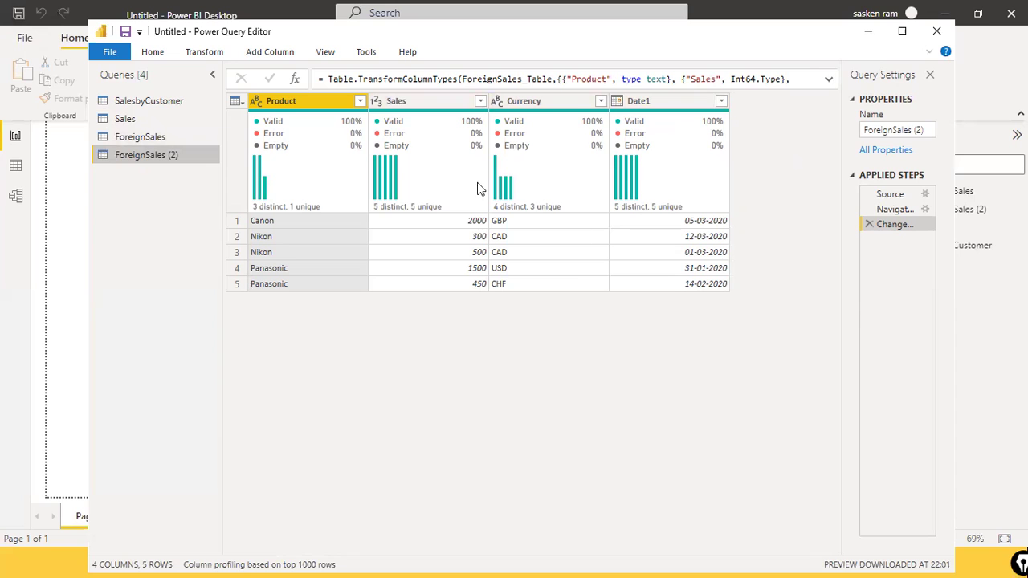
left_click(131, 140)
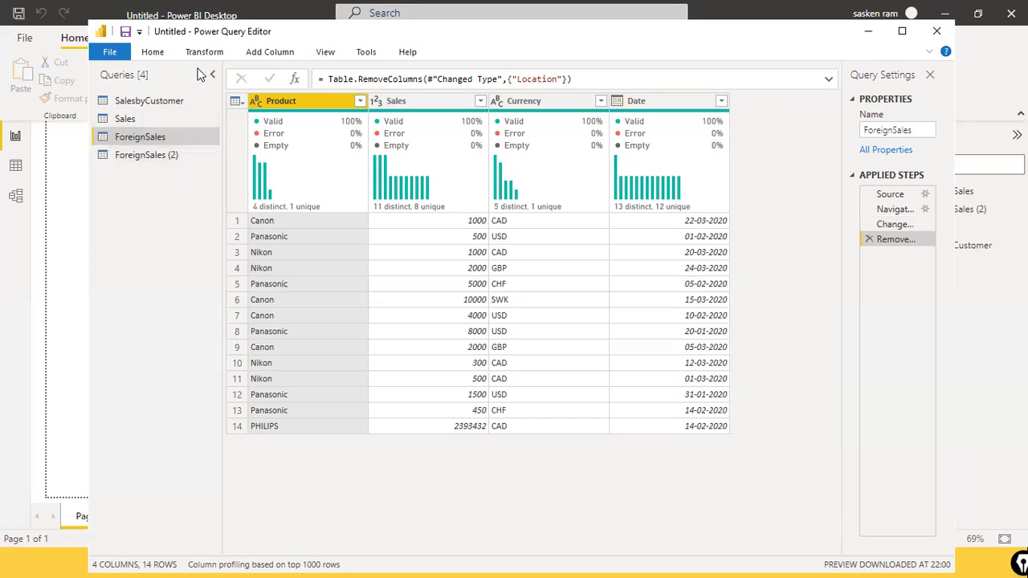
left_click(153, 53)
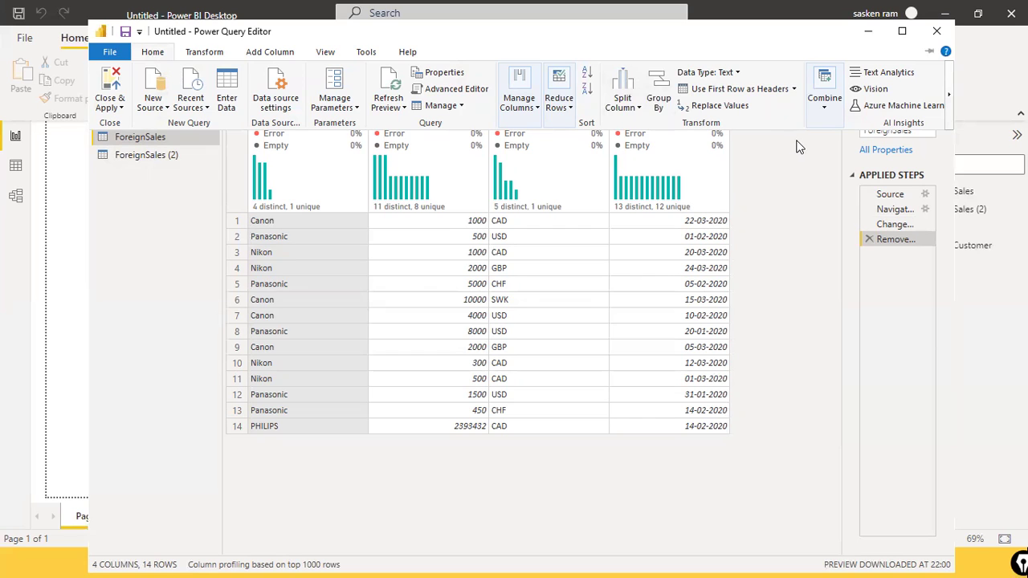
- Start an append from ForeignSales, then cancel it
left_click(826, 106)
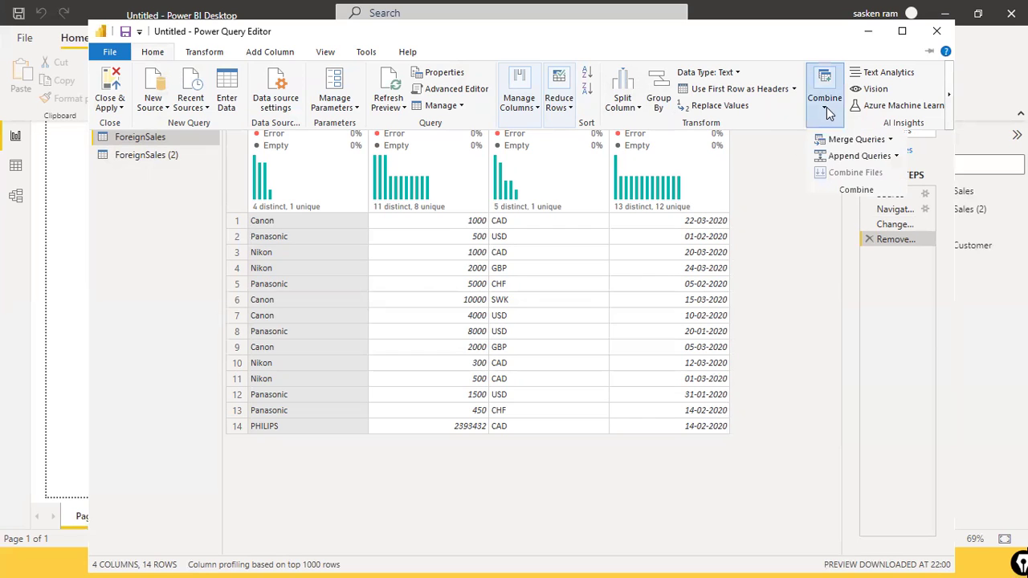
left_click(887, 156)
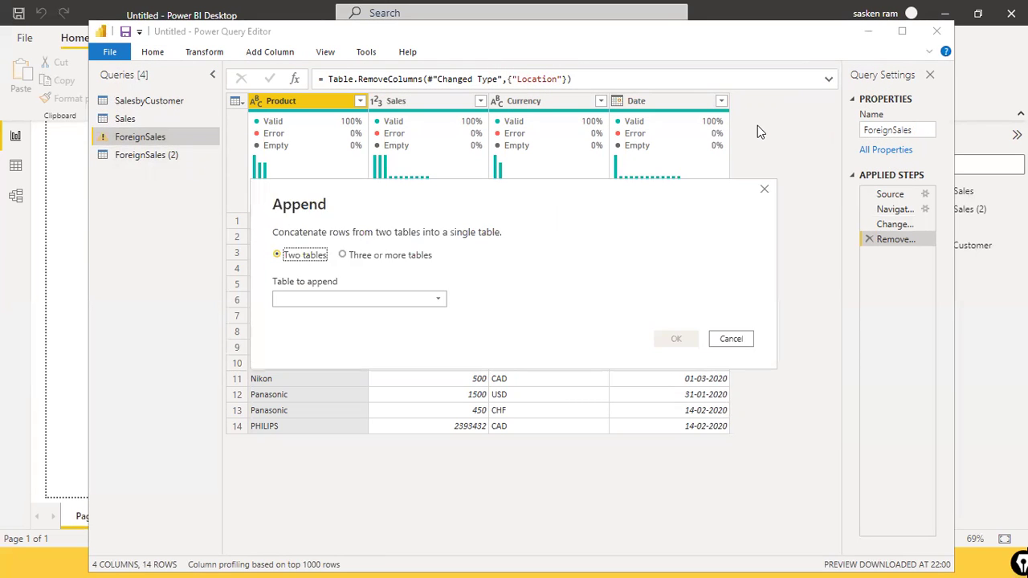
left_click(734, 339)
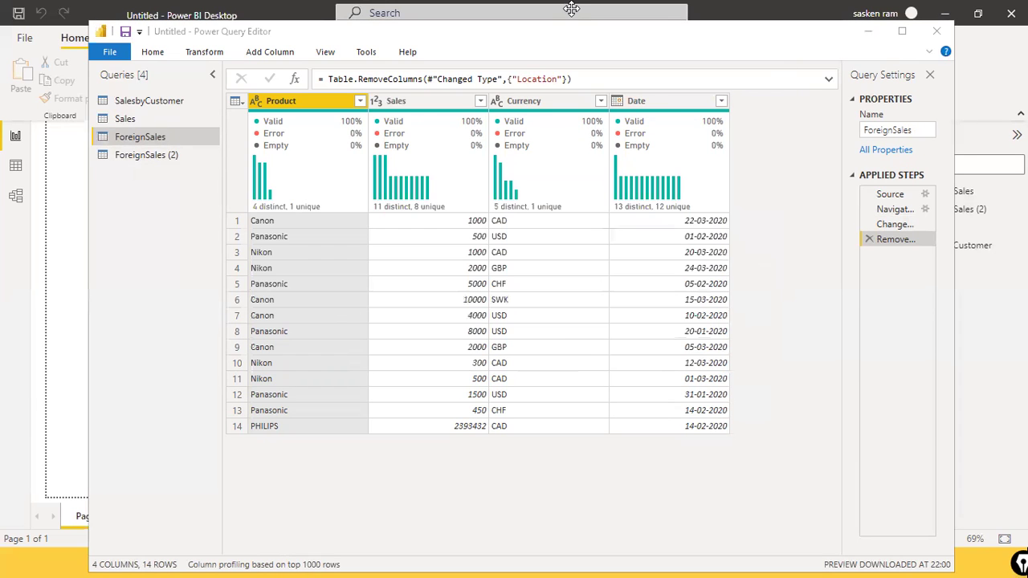
left_click(154, 52)
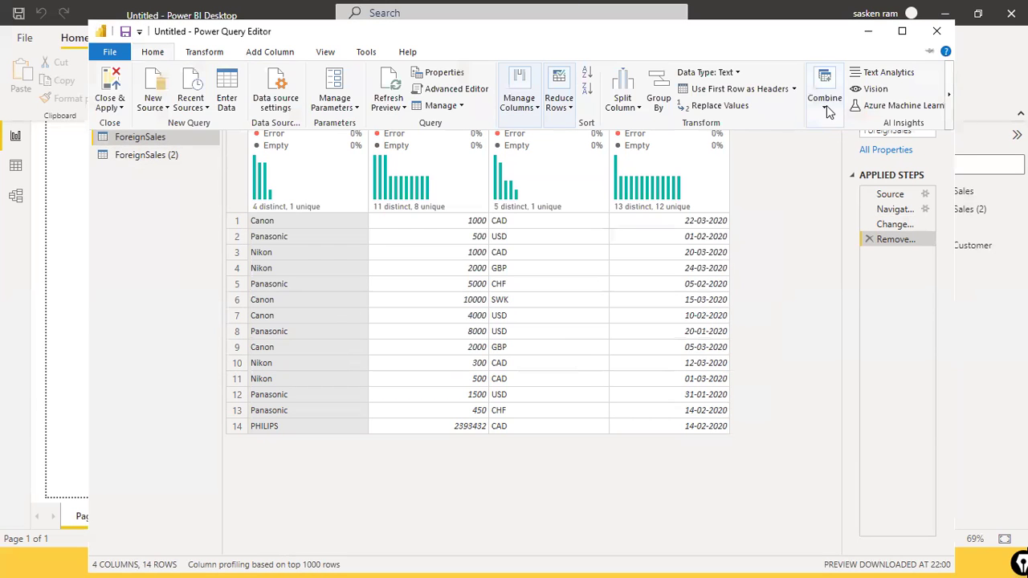
- Append ForeignSales and ForeignSales (2) as a new query, Append1
left_click(826, 108)
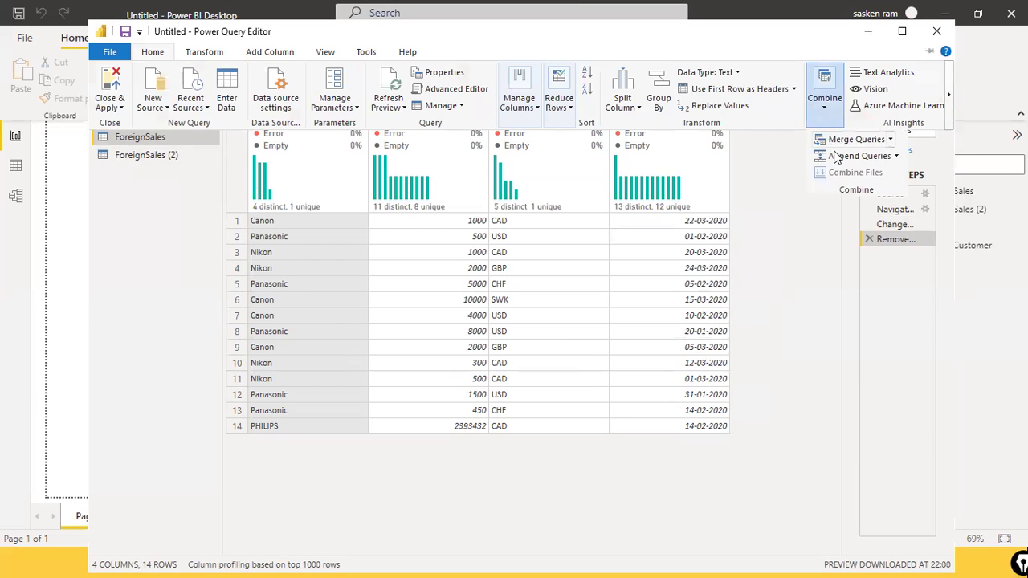
left_click(897, 157)
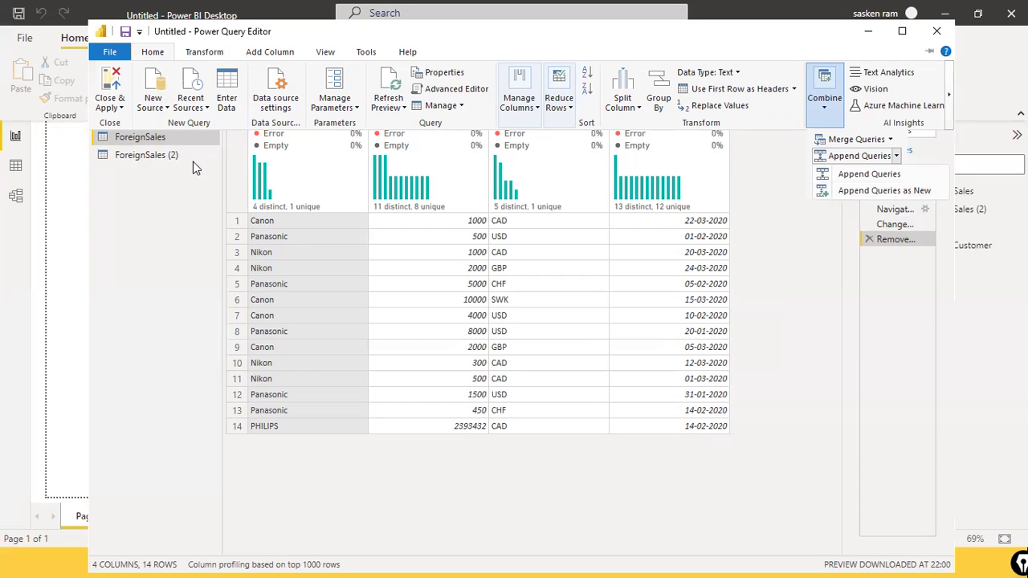
left_click(883, 190)
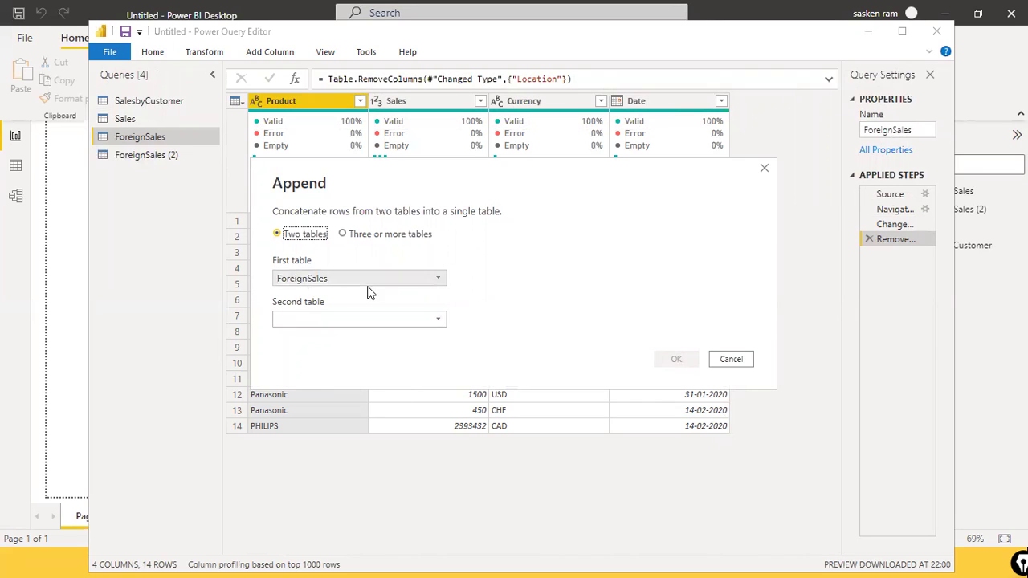
left_click(439, 322)
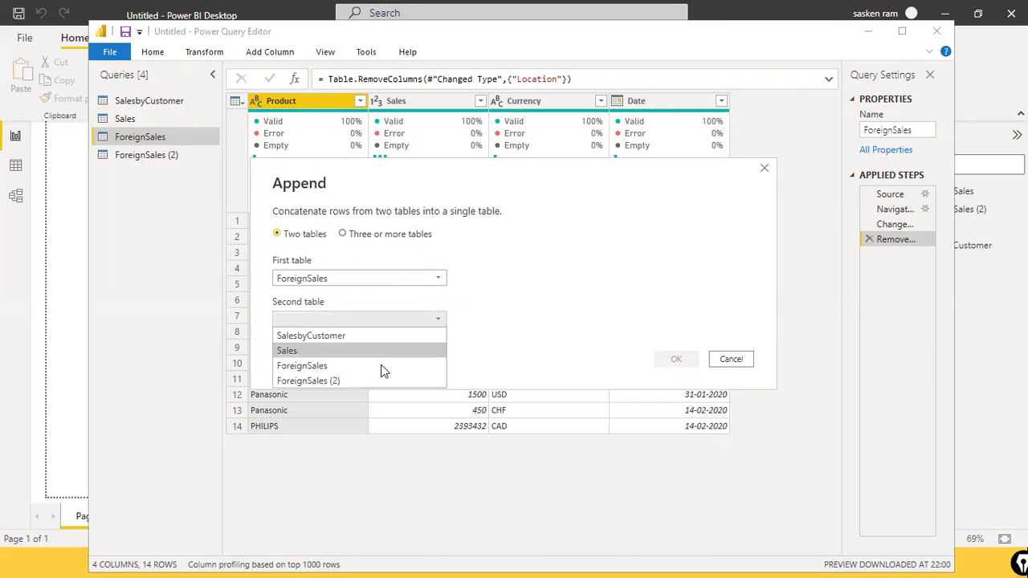
left_click(359, 381)
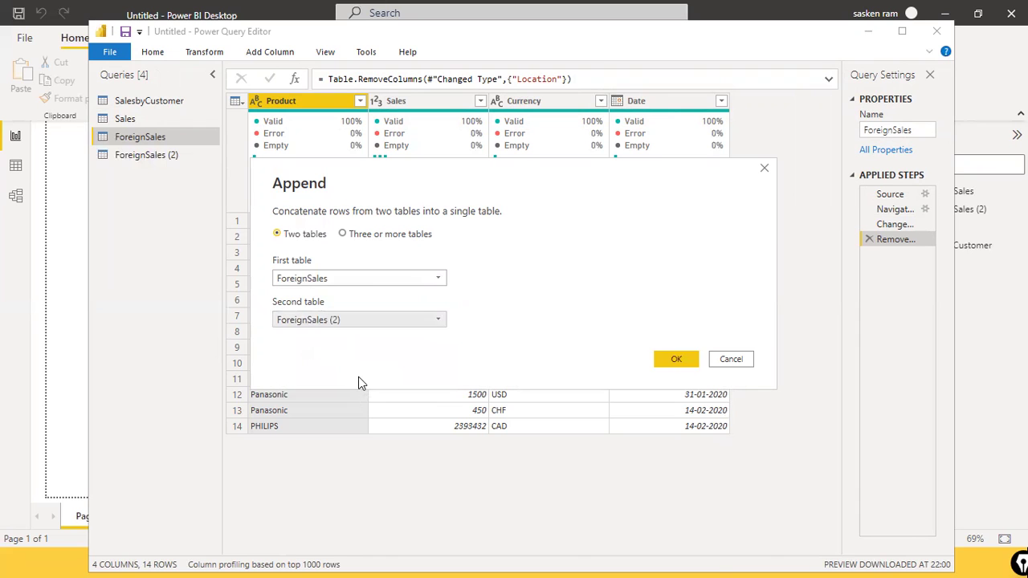
left_click(687, 362)
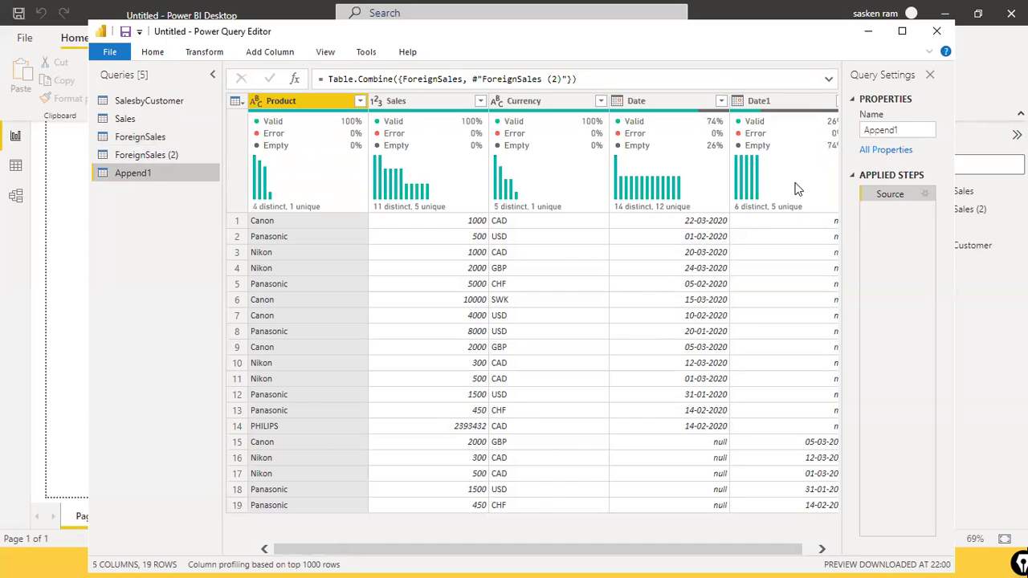
- Inspect Append1's extra Date1 column, then return to the ForeignSales query
mouse_move(787, 118)
left_click_drag(762, 550, 773, 550)
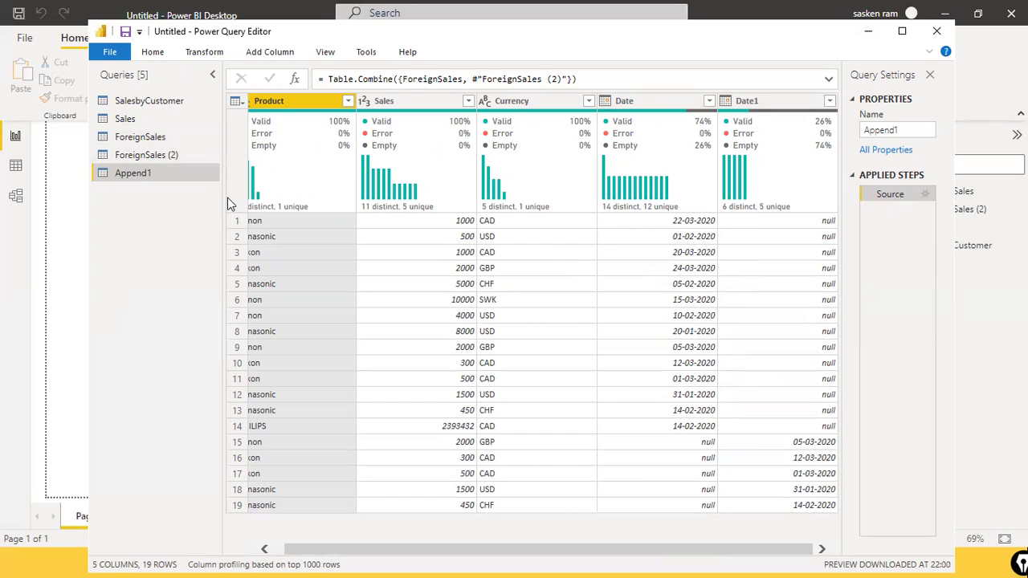
left_click(150, 137)
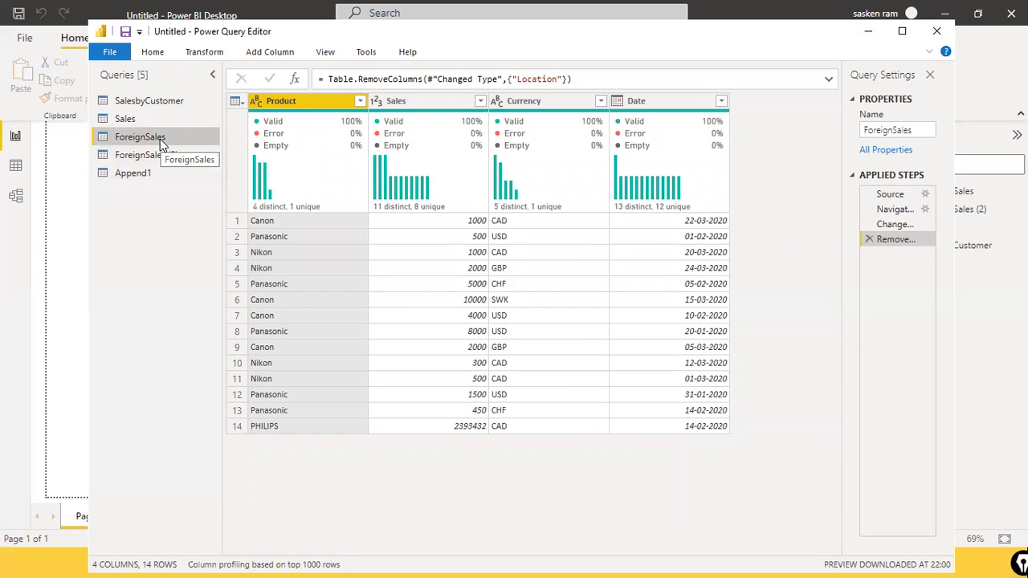
- Append ForeignSales and ForeignSales (2) again as Append2 and maximize the editor window
left_click(133, 176)
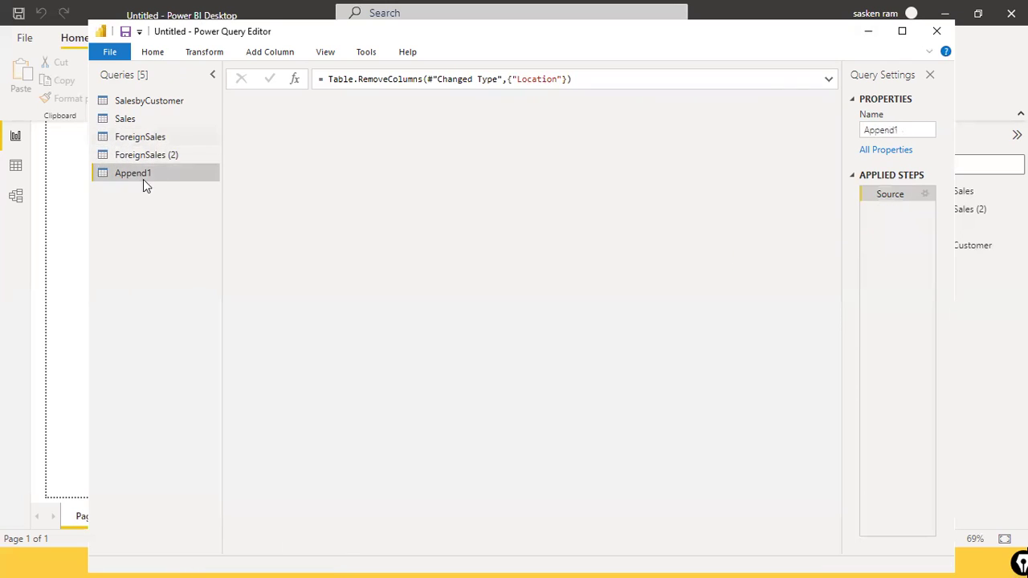
left_click(153, 138)
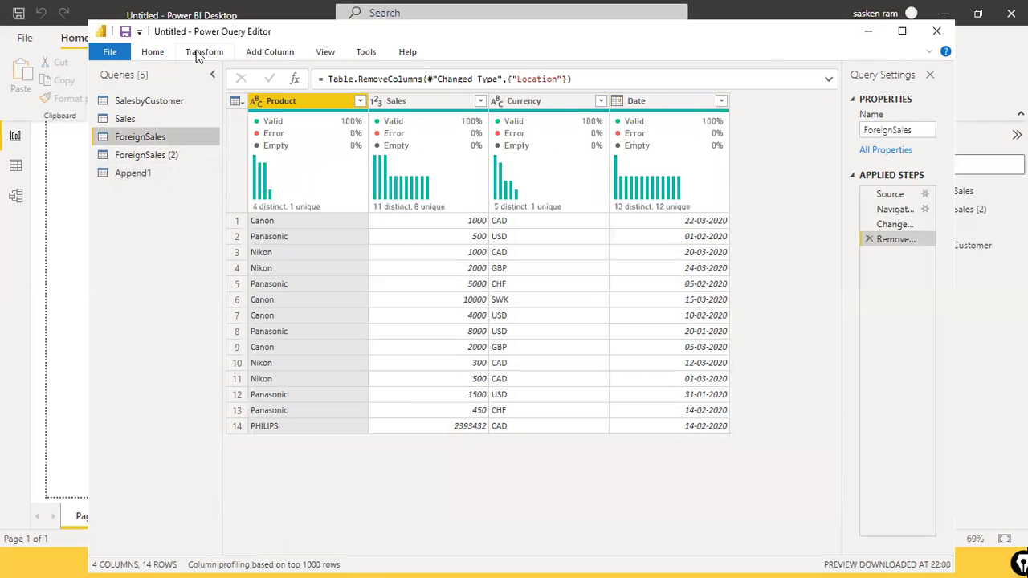
left_click(202, 52)
left_click(154, 52)
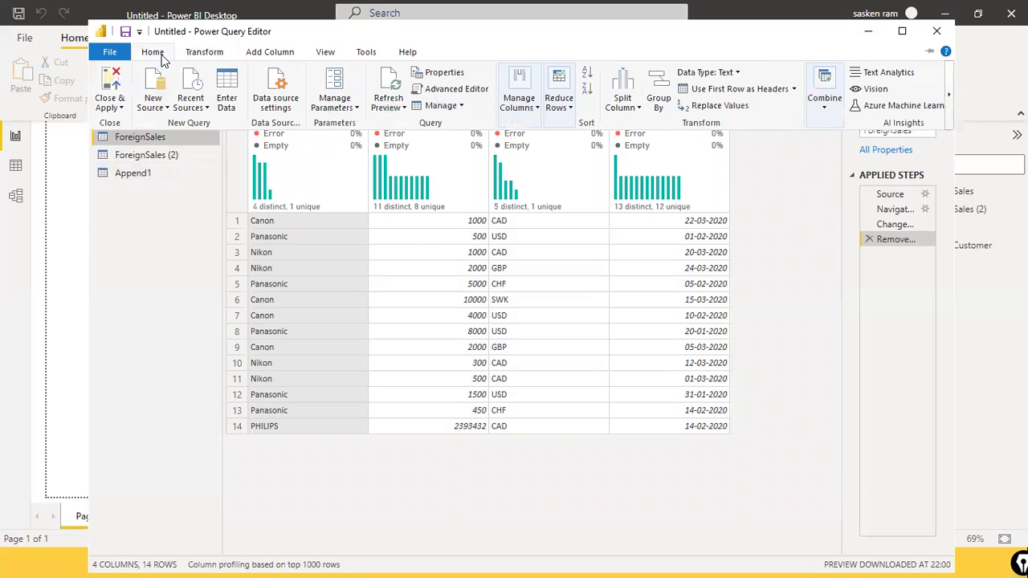
left_click(827, 113)
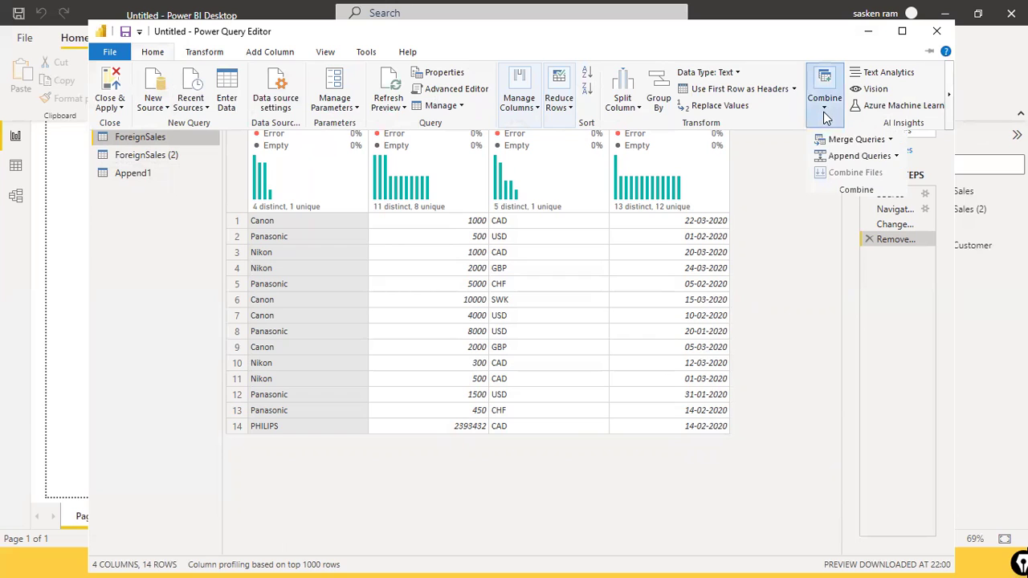
left_click(895, 158)
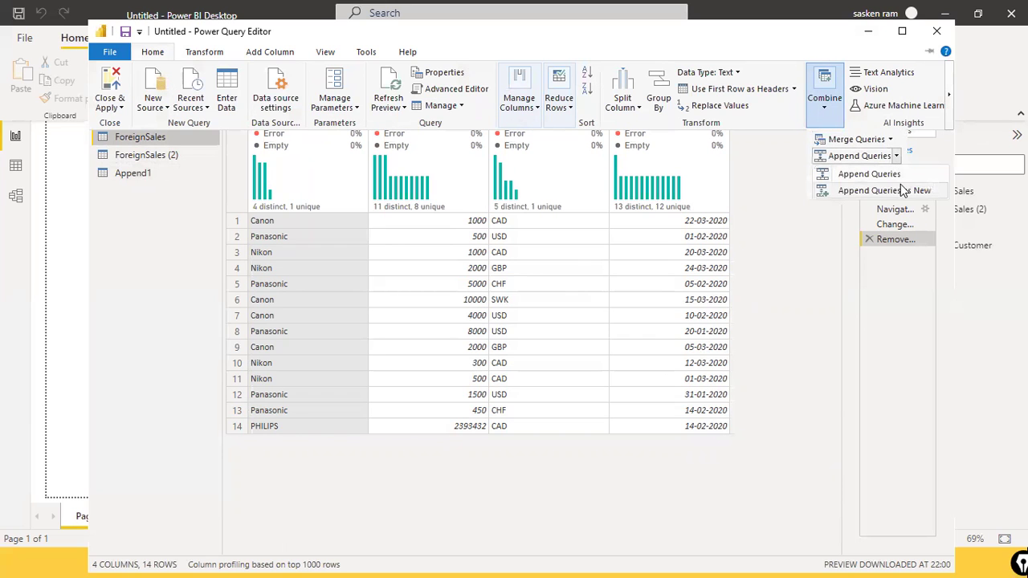
left_click(900, 190)
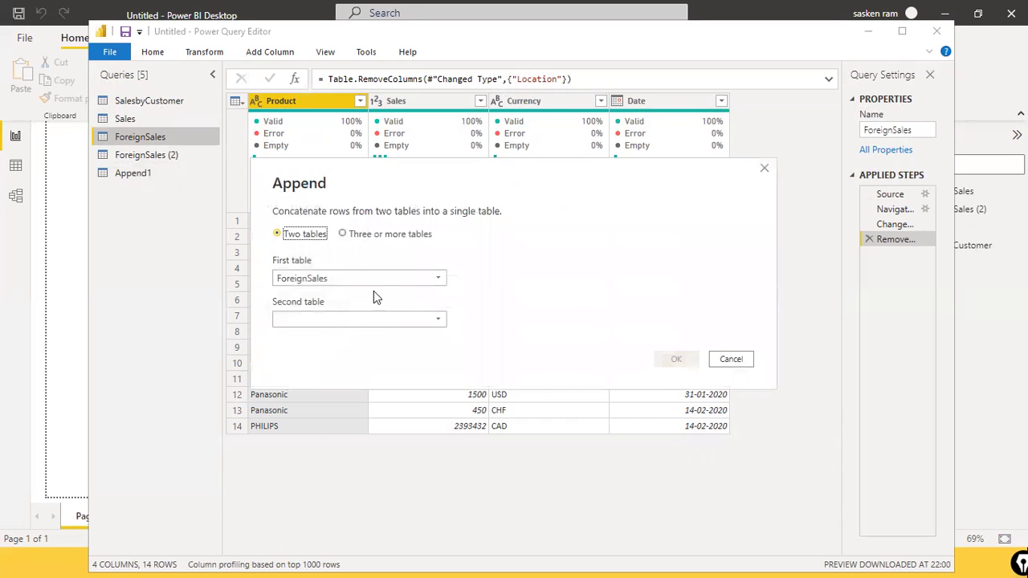
left_click(437, 321)
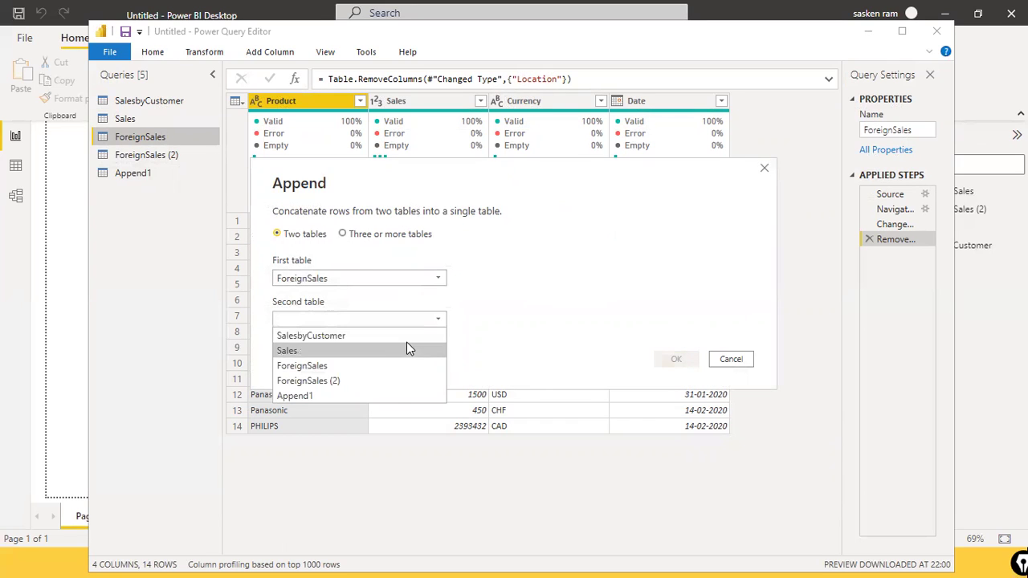
left_click(389, 383)
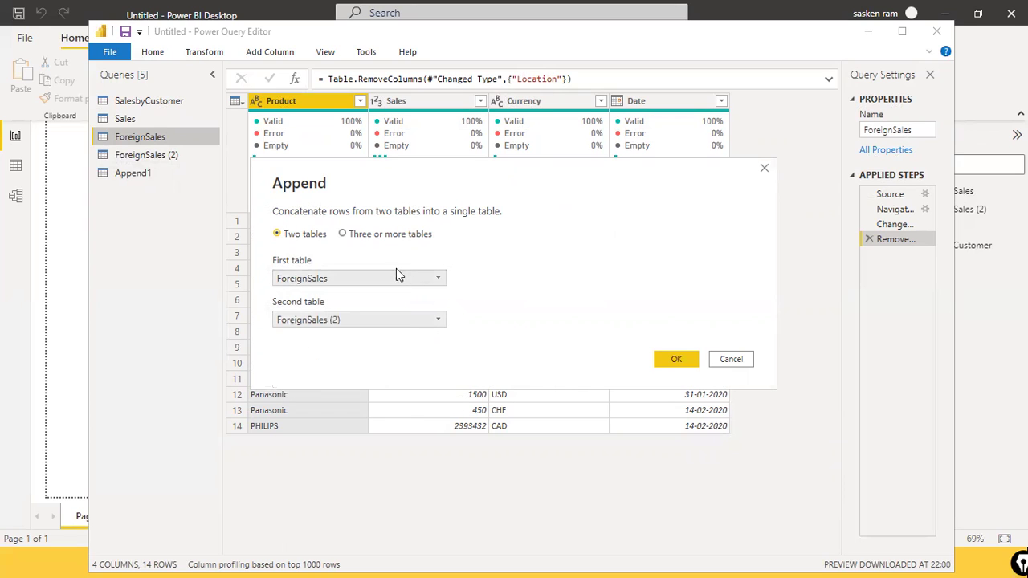
left_click(676, 359)
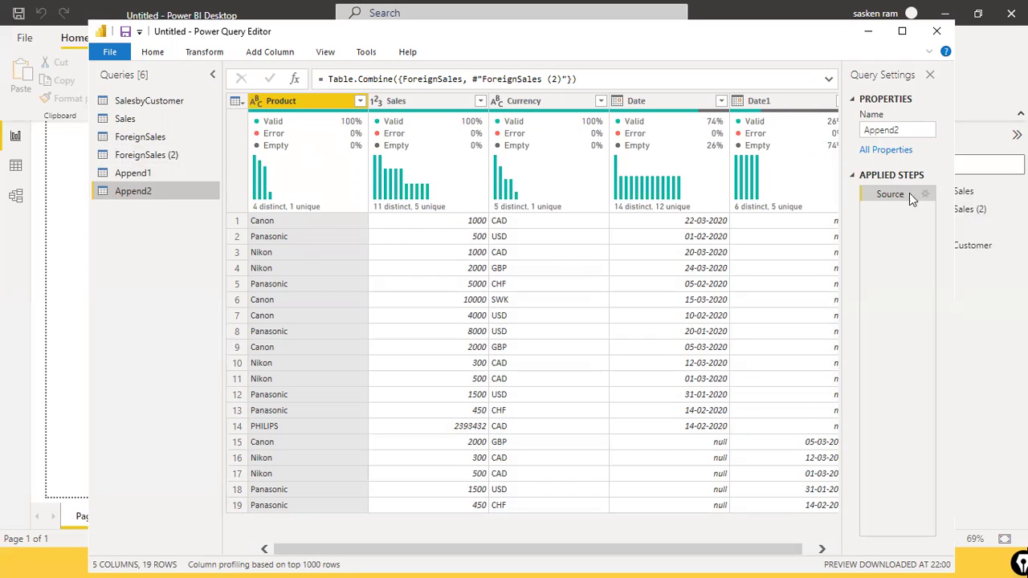
left_click(902, 31)
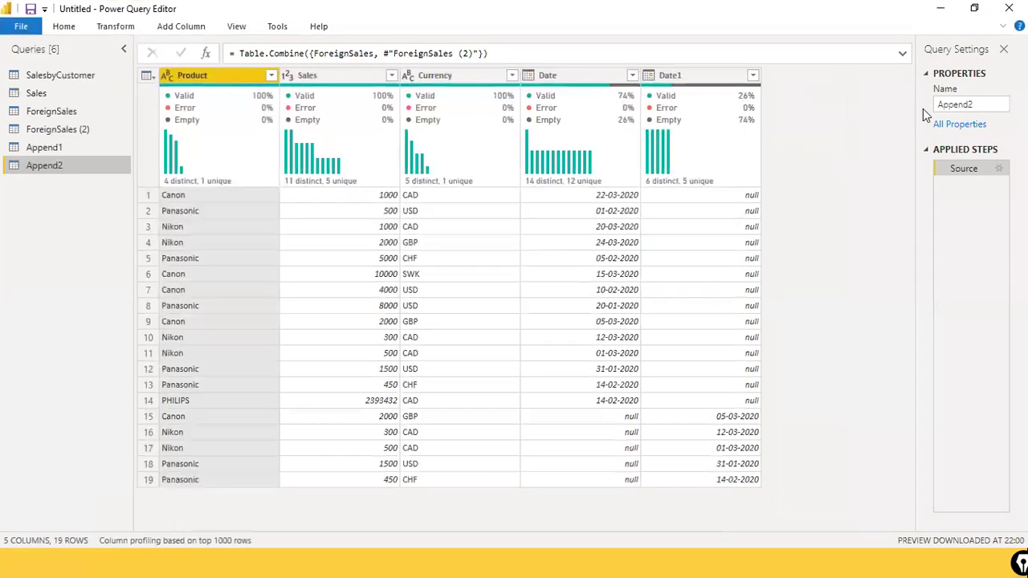
- Delete the duplicate Append2 query
right_click(69, 166)
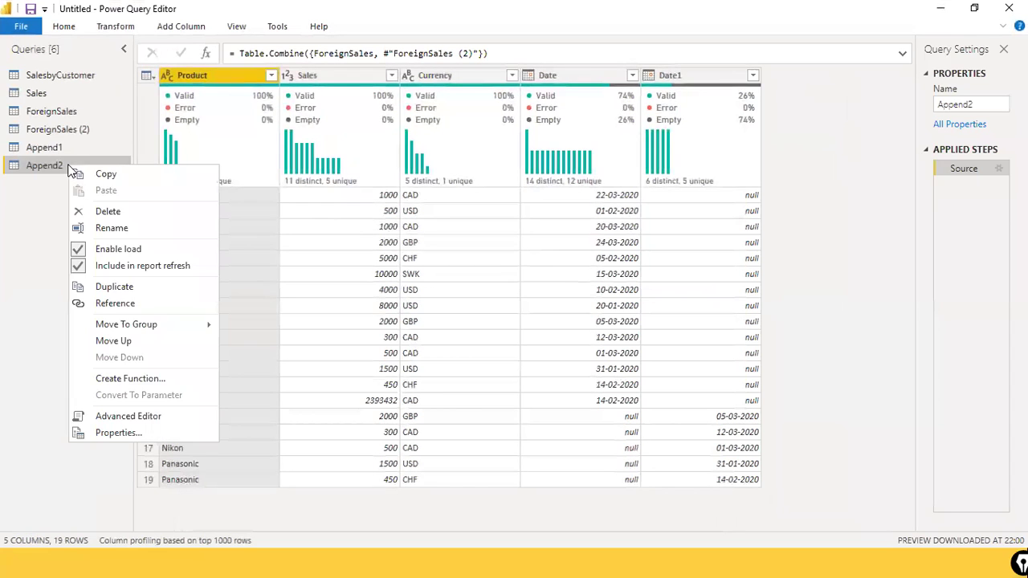
left_click(107, 212)
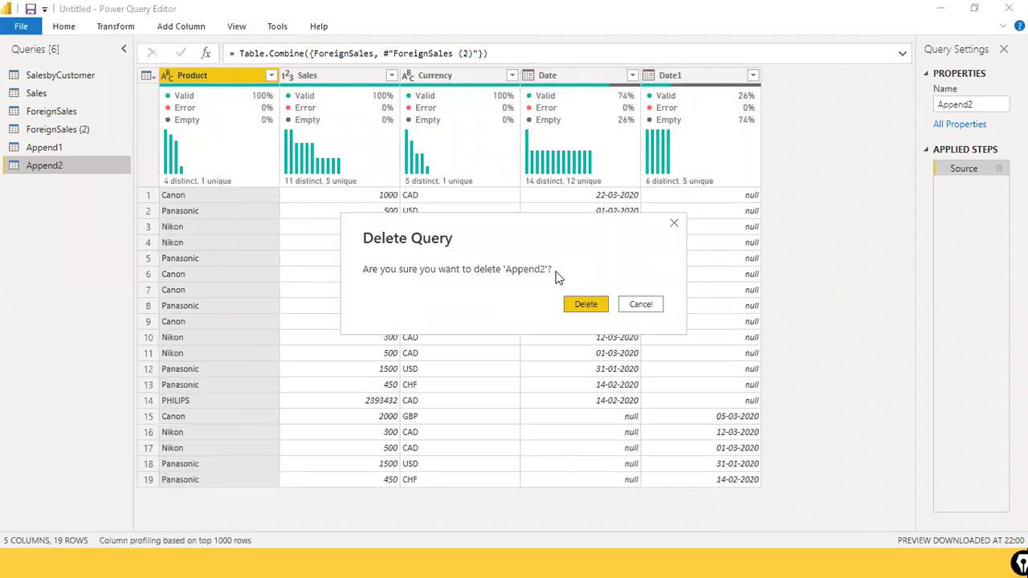
left_click(571, 303)
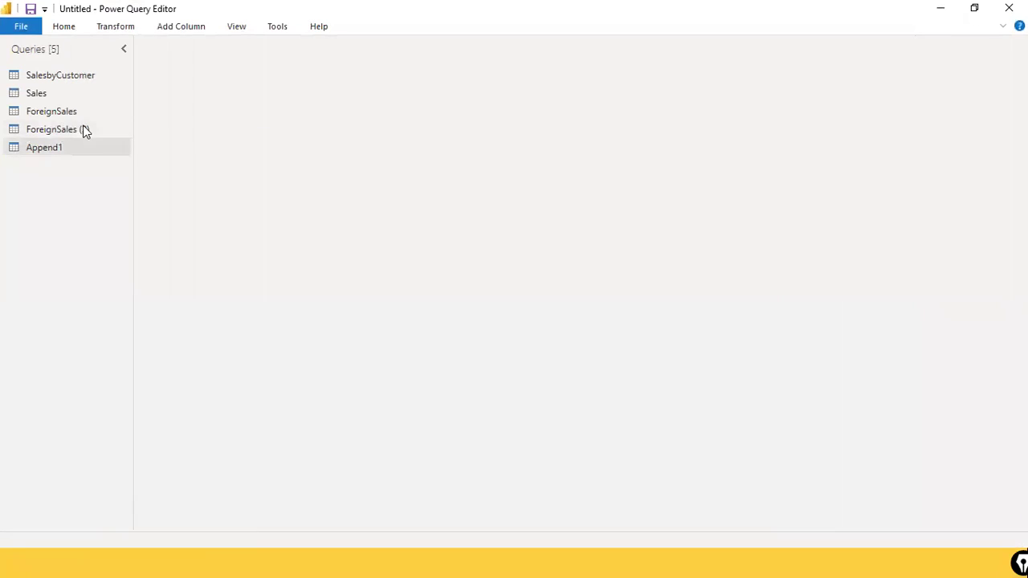
- Rename ForeignSales (2)'s Date1 column to Date, then return to ForeignSales
left_click(84, 131)
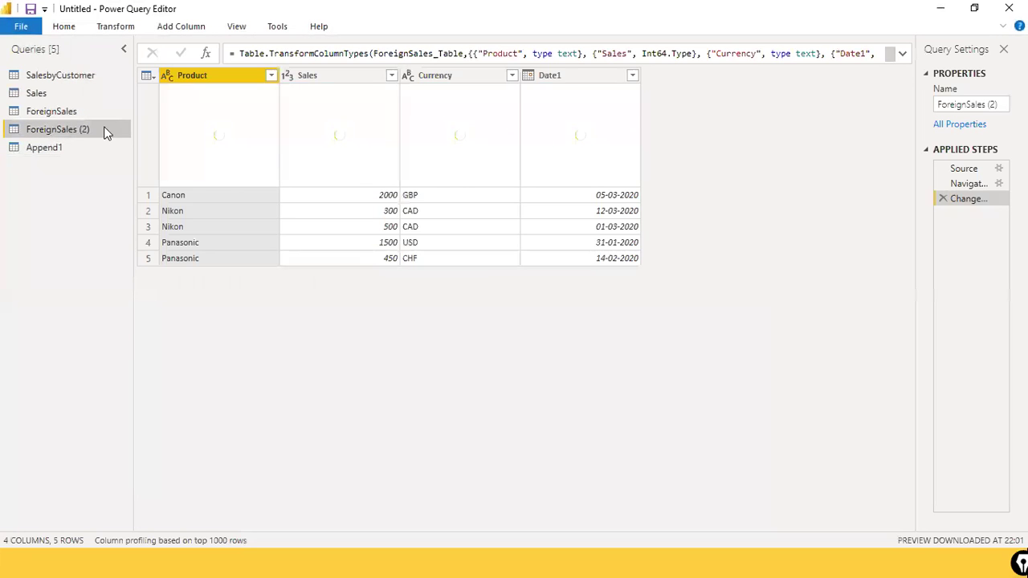
double_click(588, 80)
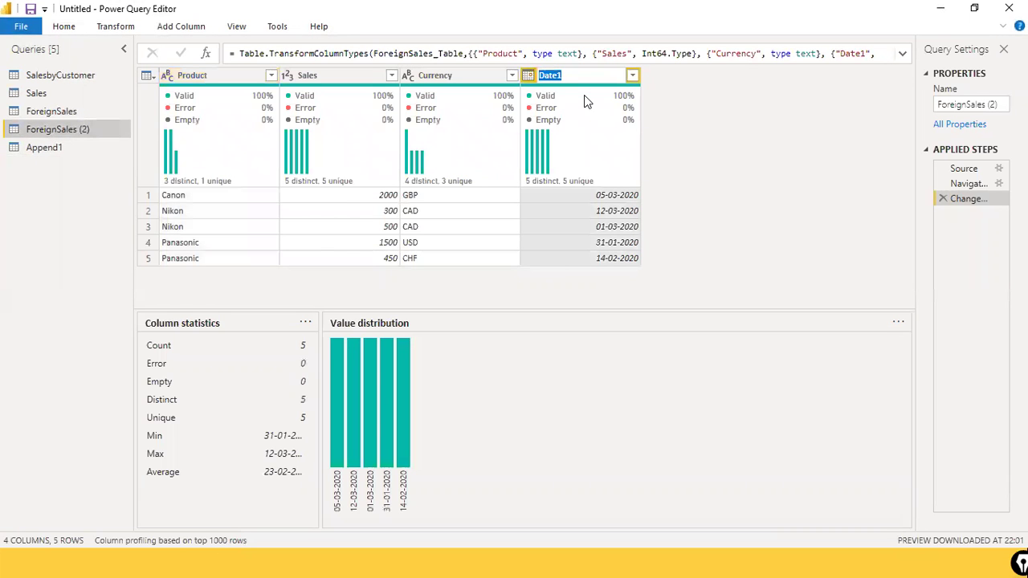
key("End")
key("Return")
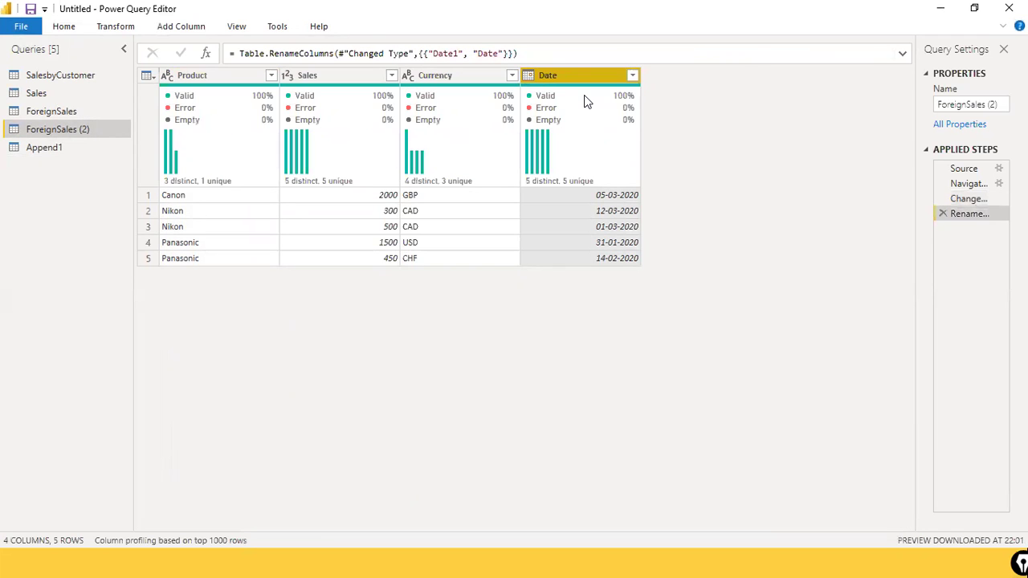
left_click(76, 115)
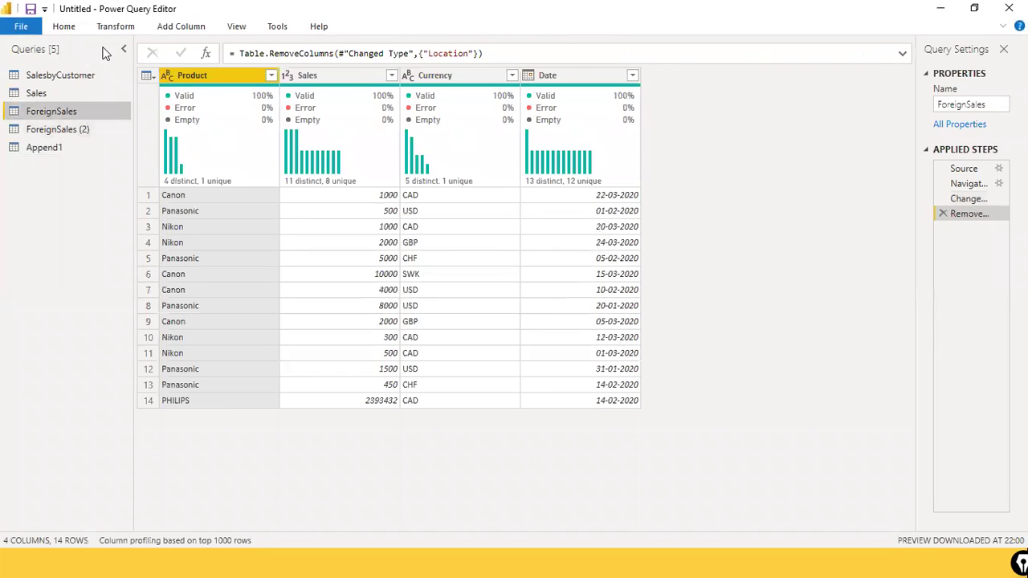
- Append ForeignSales (2) under ForeignSales as a new Append2 query sharing one Date column
left_click(70, 27)
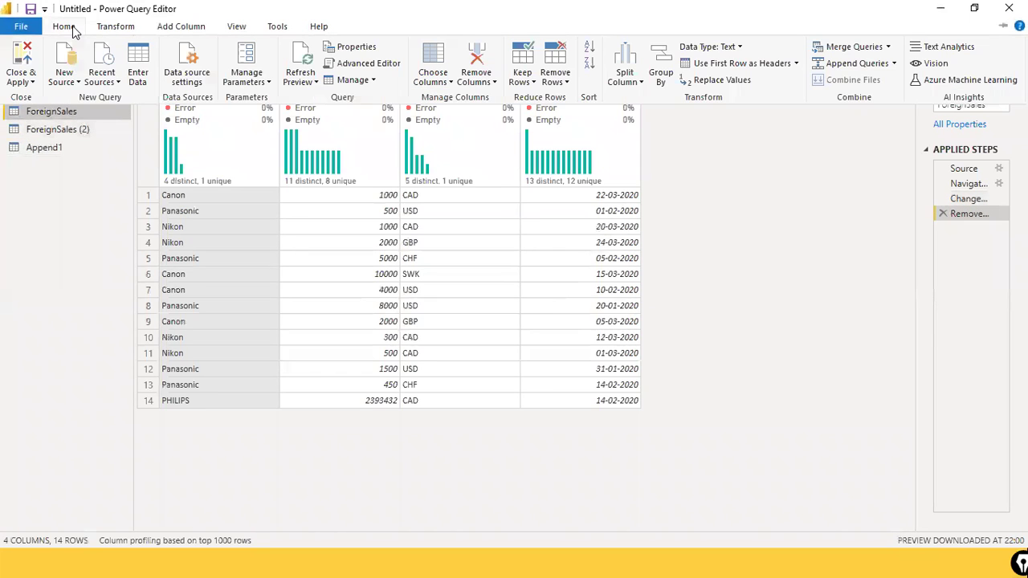
left_click(893, 64)
left_click(881, 99)
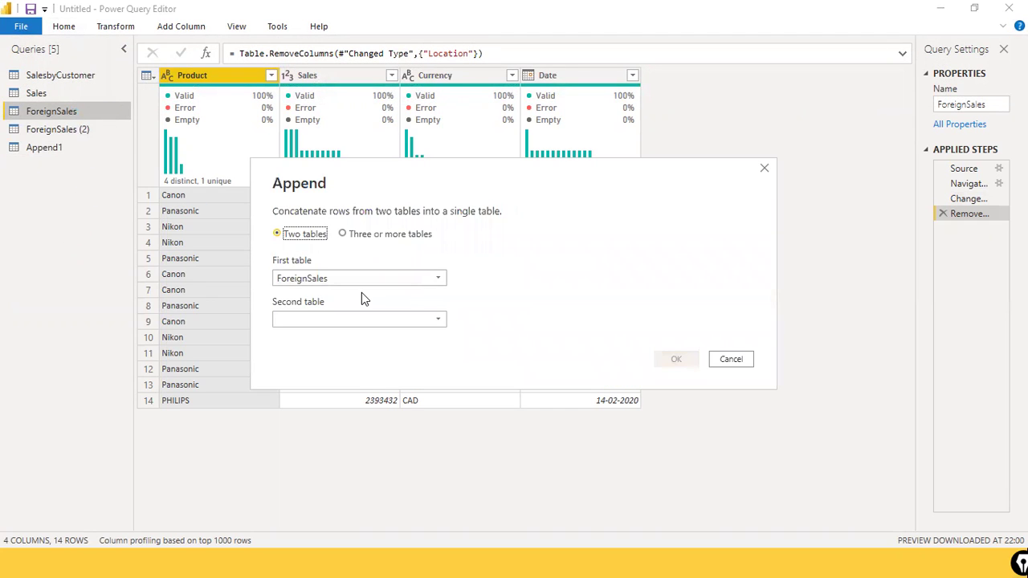
left_click(434, 323)
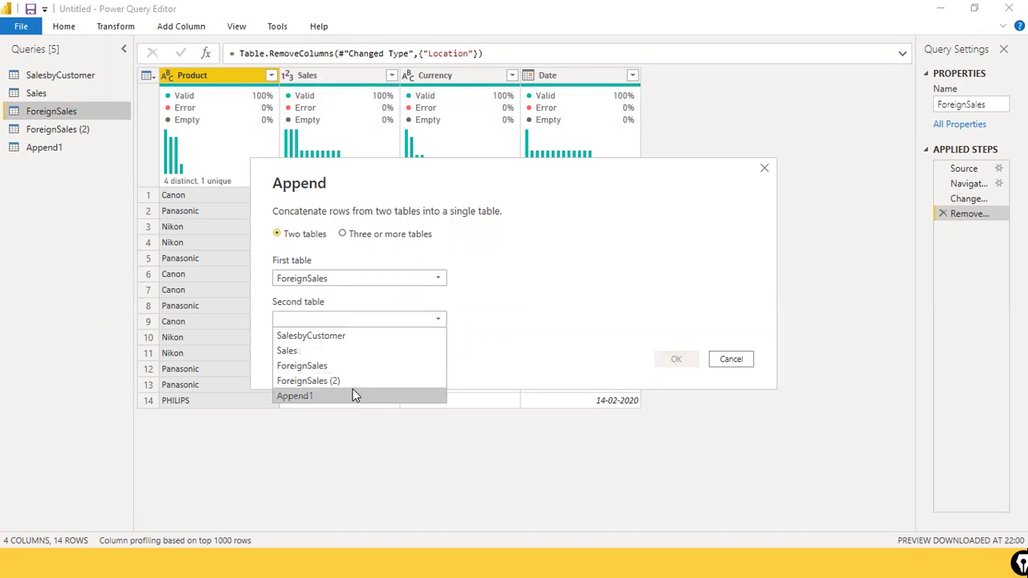
left_click(360, 379)
left_click(678, 361)
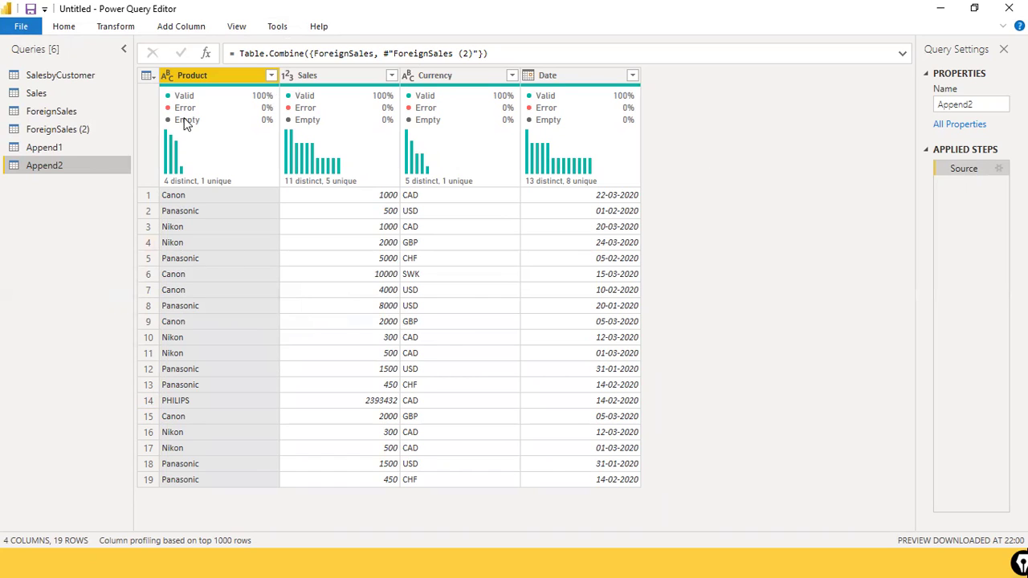
- Select Append2's Date column to view its statistics and enlarge the data grid
mouse_move(605, 182)
left_click(574, 77)
double_click(574, 77)
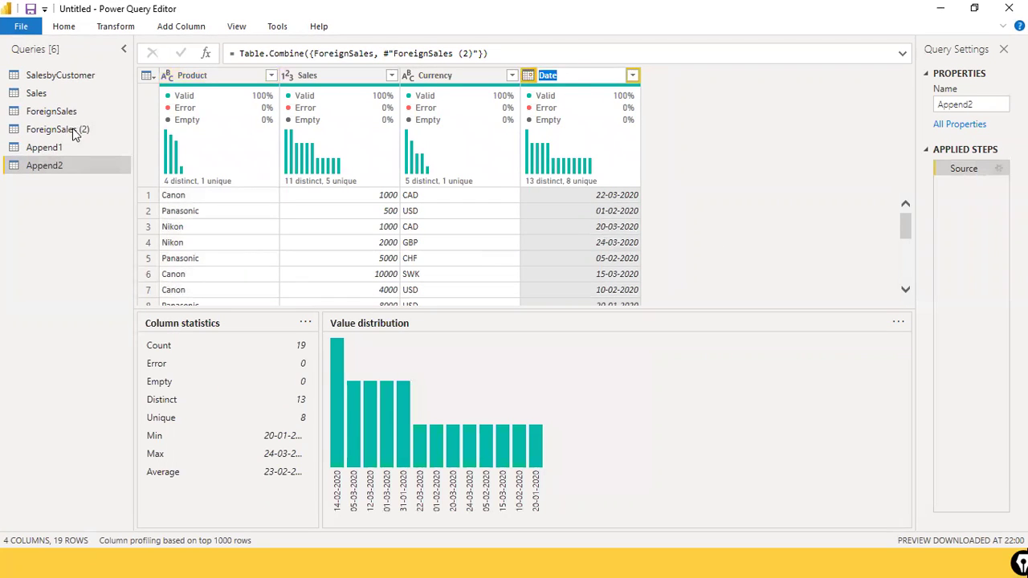
left_click(740, 169)
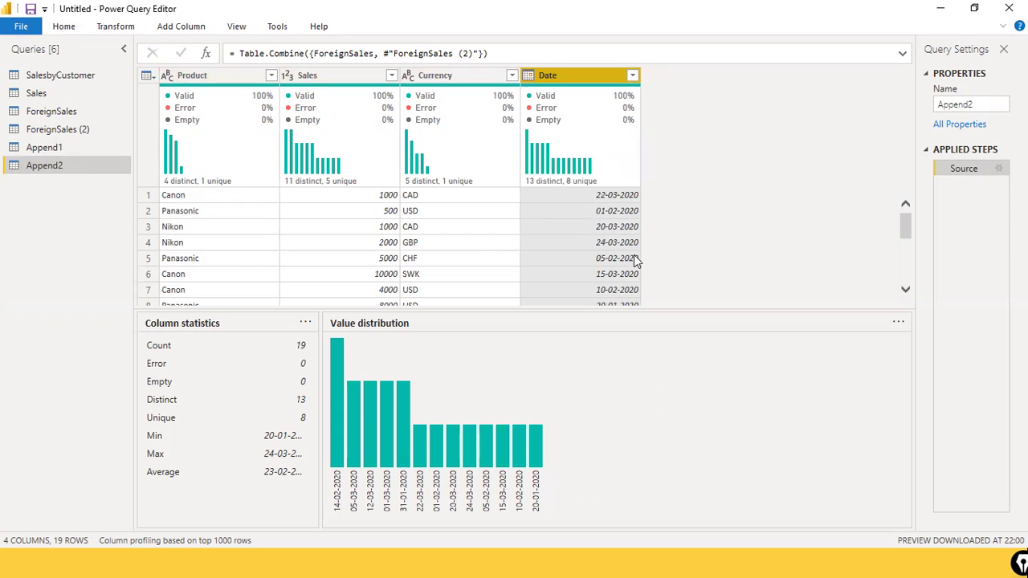
left_click_drag(660, 308, 624, 546)
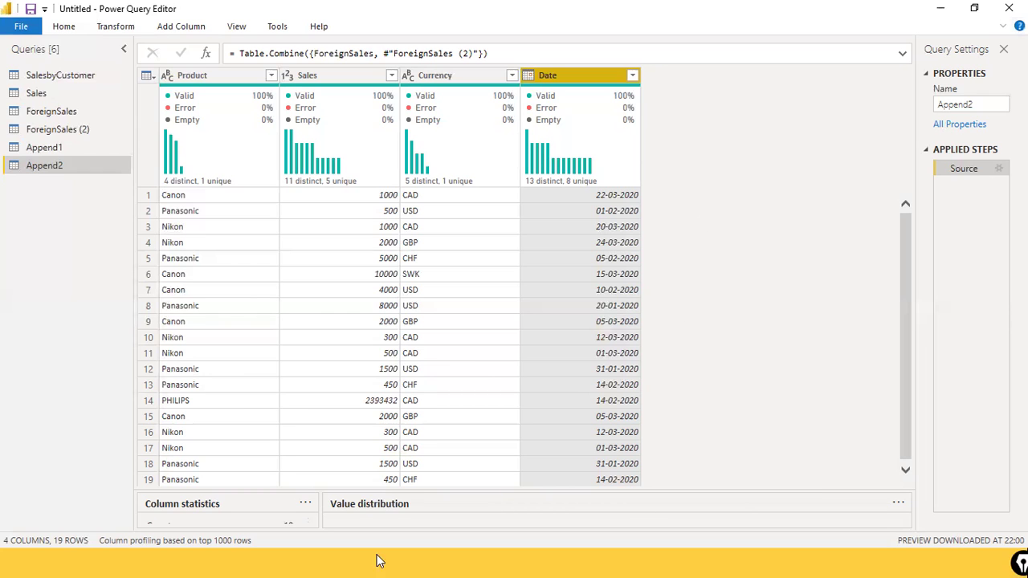
- Switch between the ForeignSales queries and settle on ForeignSales (2) with its five sales rows
left_click(57, 131)
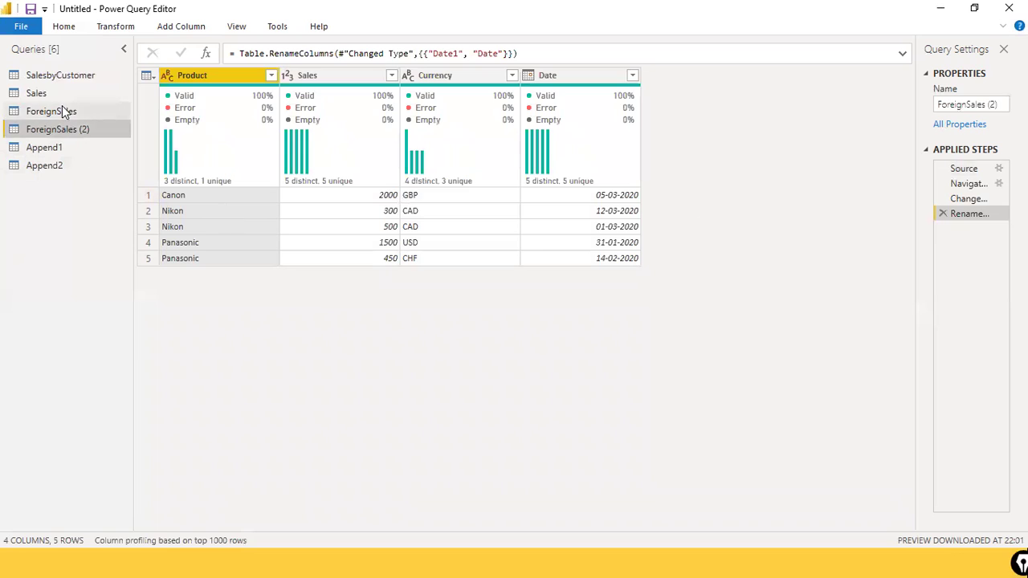
left_click(62, 110)
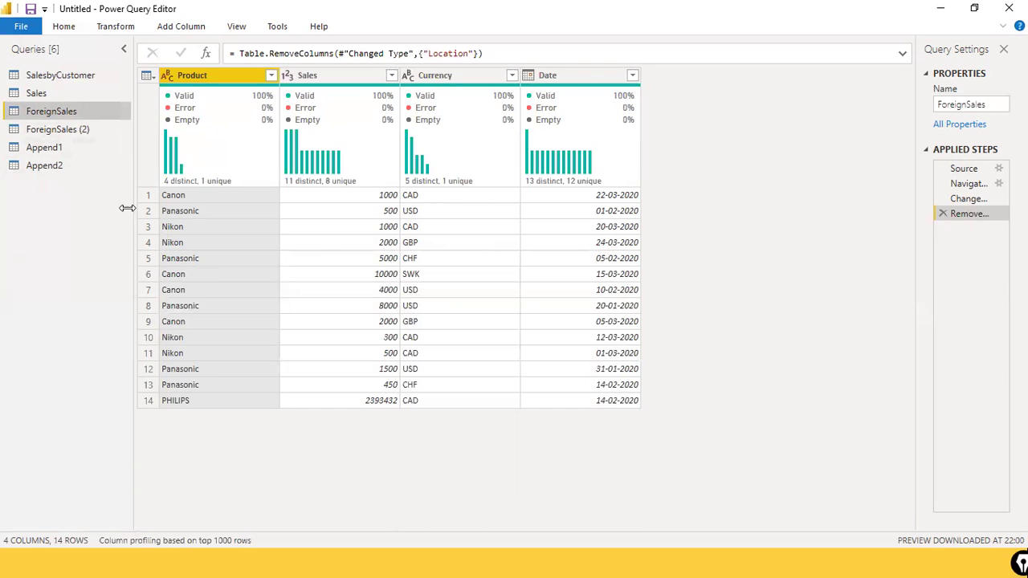
left_click(81, 130)
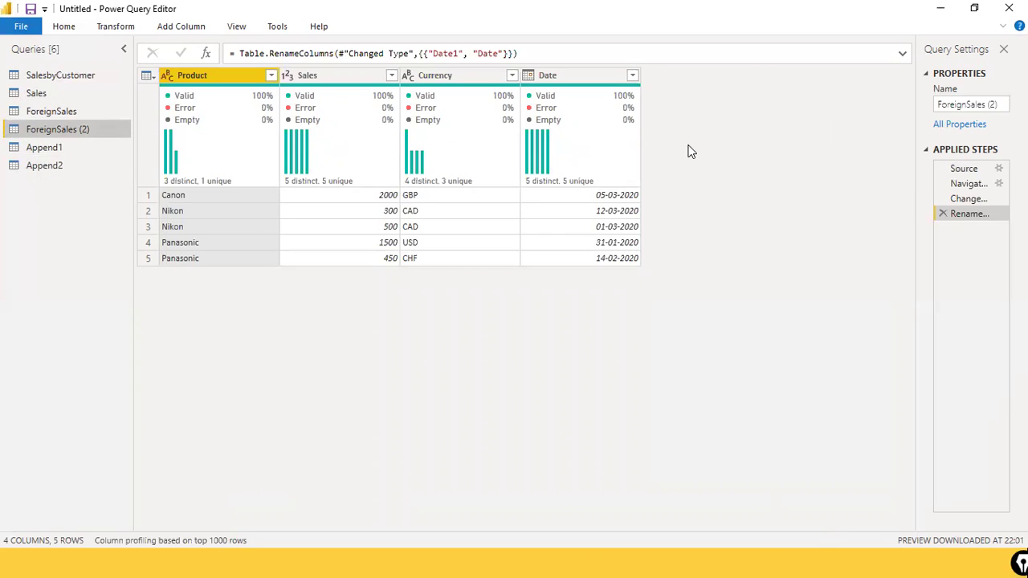
key("alt")
key("alt")
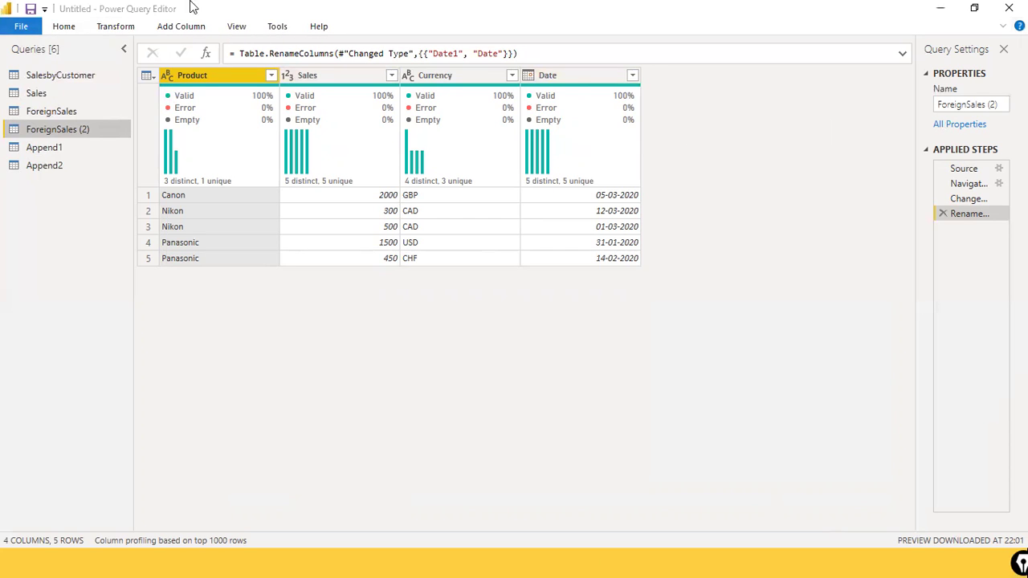
left_click(411, 4)
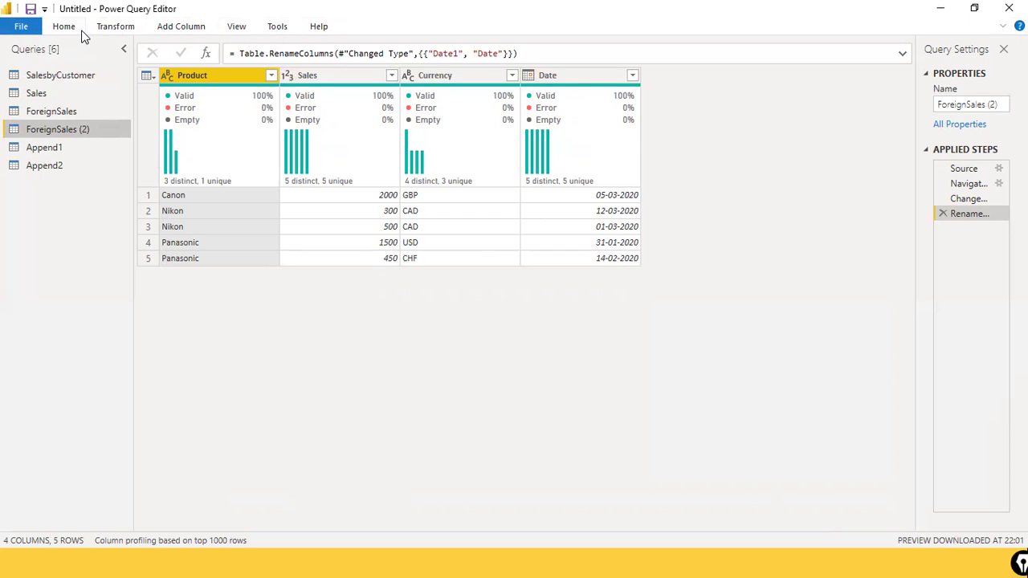
left_click(78, 29)
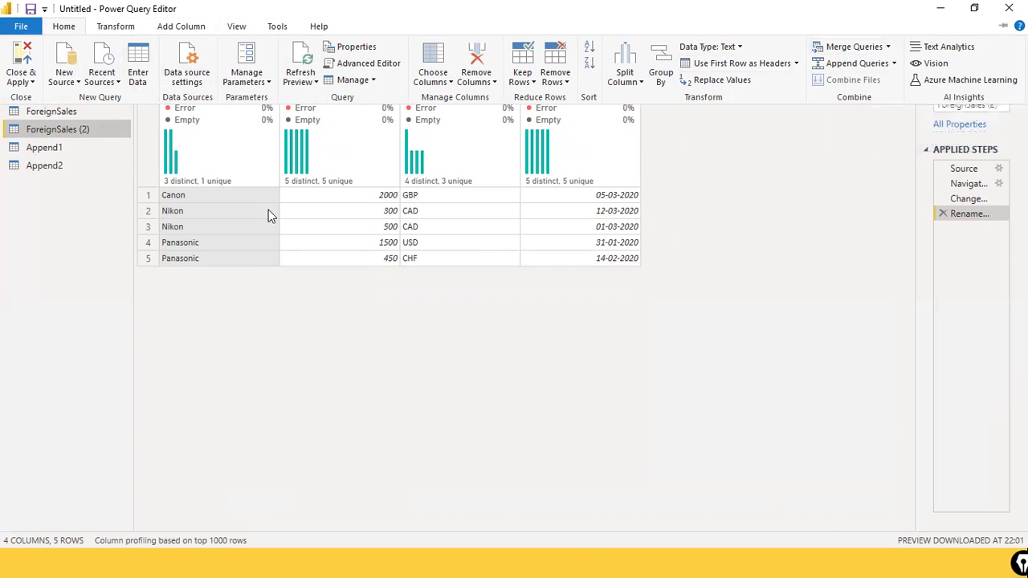
- Add an Excel Workbook source and open NcSales.xls from the file list
left_click(76, 82)
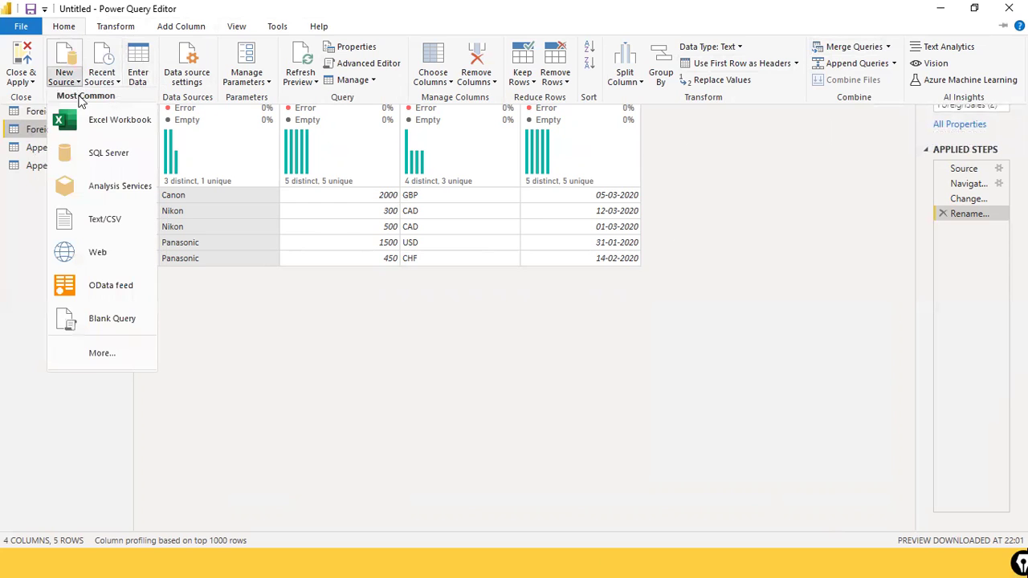
left_click(88, 125)
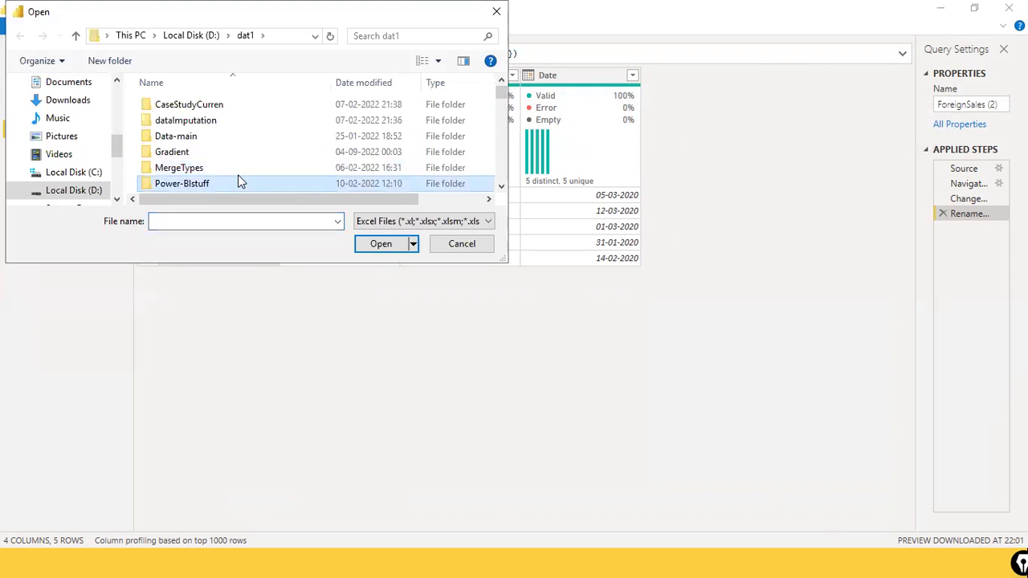
type("sale")
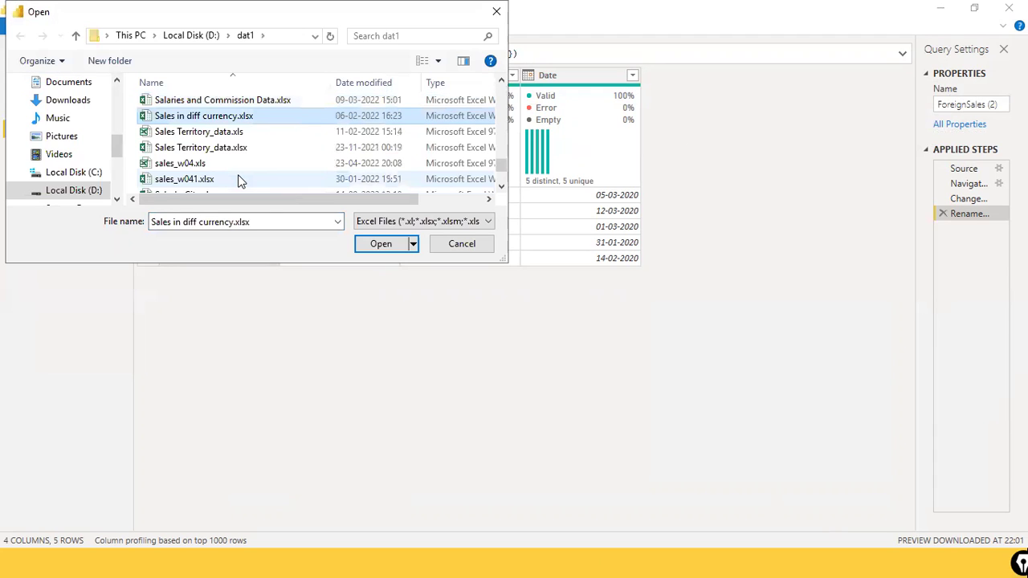
key("Down")
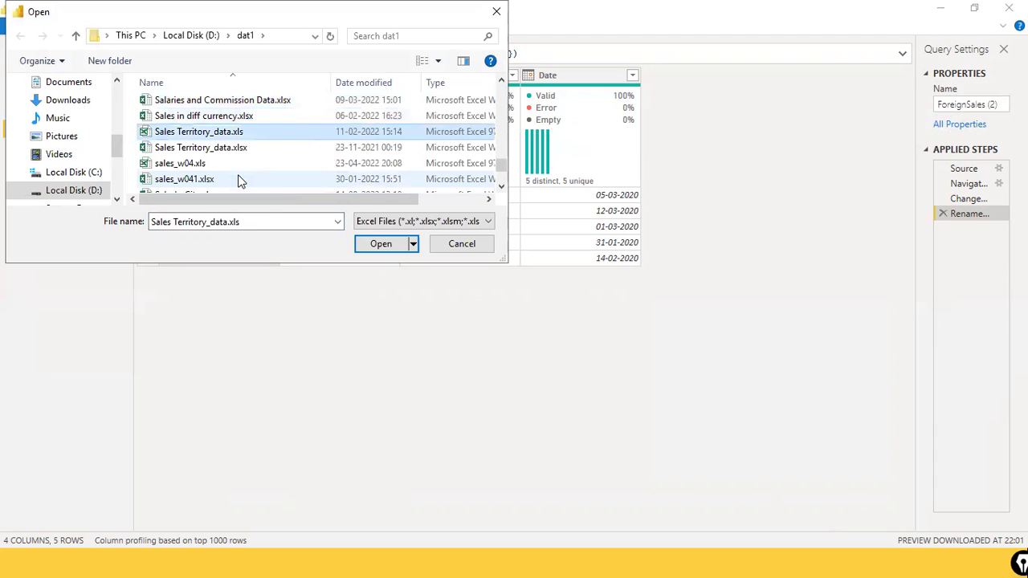
key("Down")
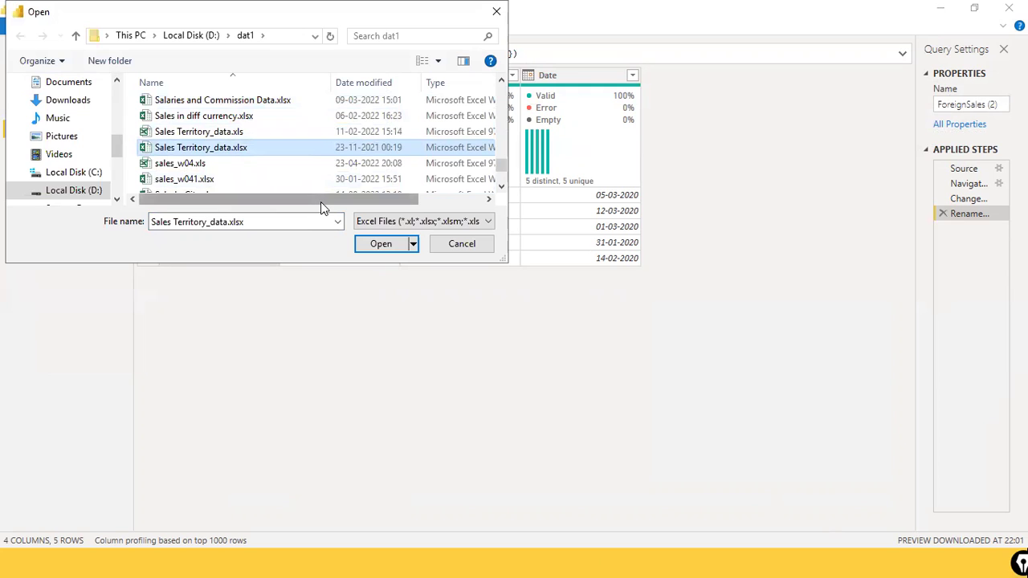
left_click(295, 180)
scroll(292, 179, "down", 5)
left_click(292, 173)
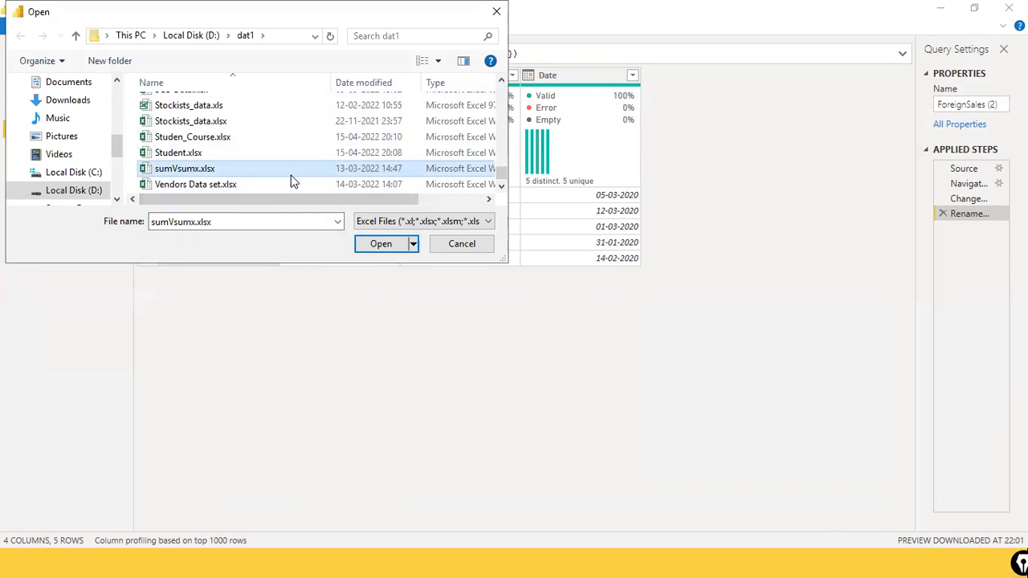
type("ncs")
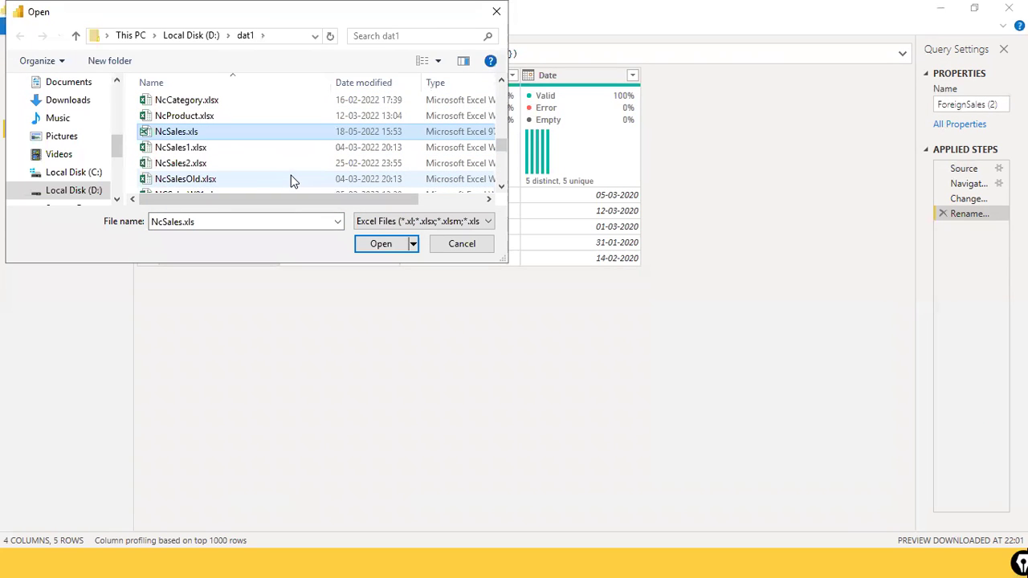
key("Return")
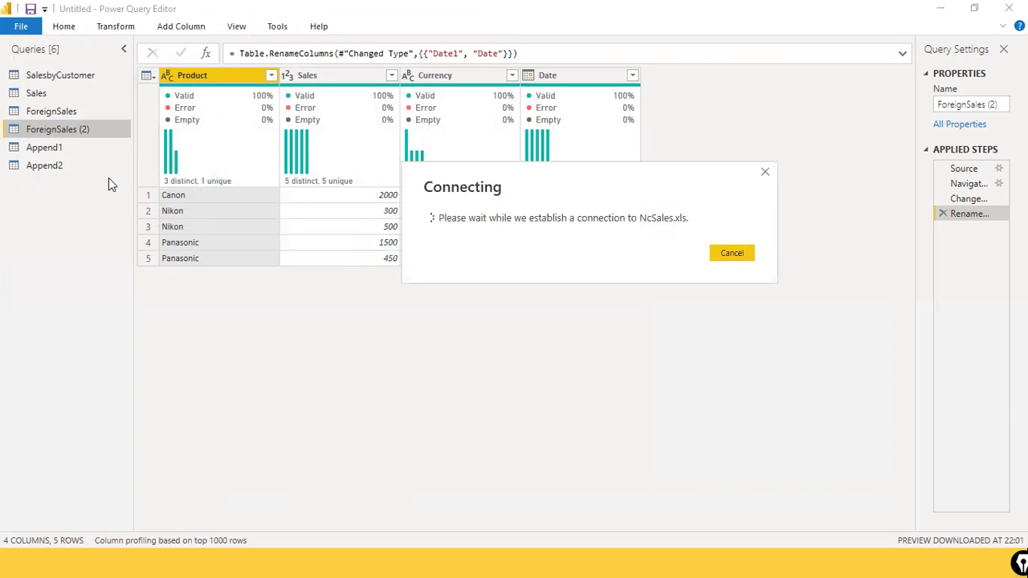
- Review the 'What is Merge?' PowerPoint slide, then return to the NcSales.xls Navigator
key("alt+Tab")
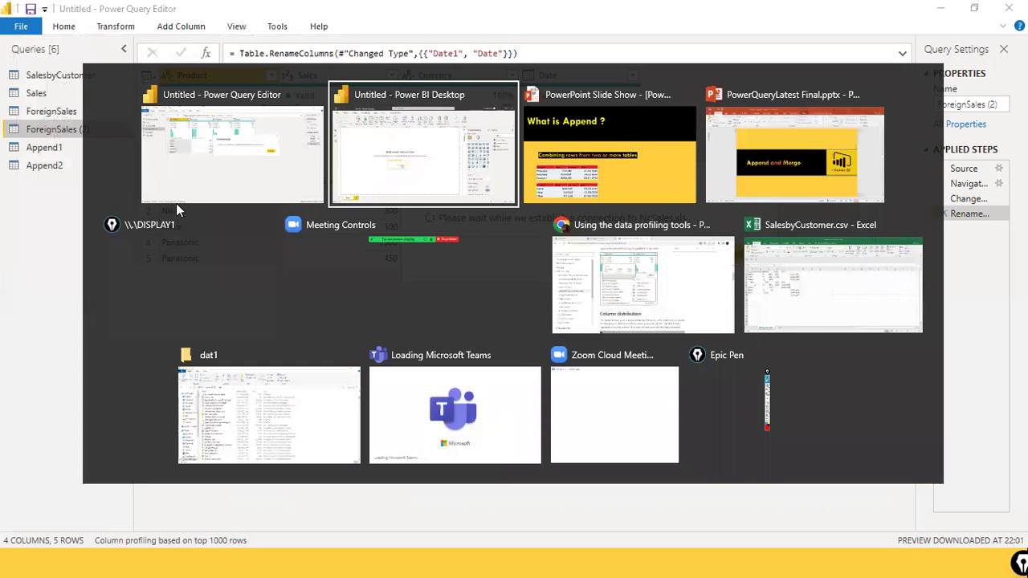
key("alt+Tab")
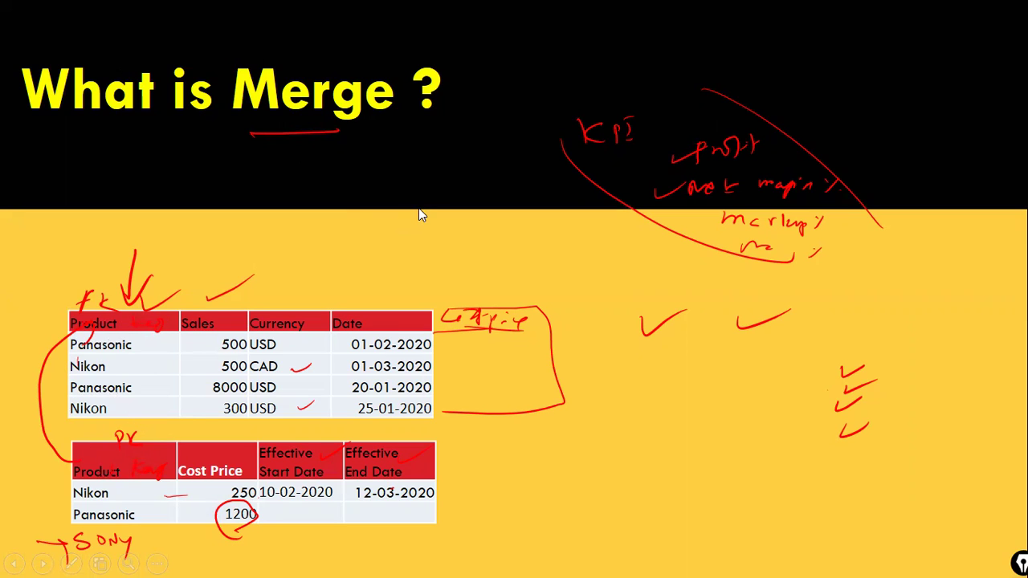
key("alt+Tab")
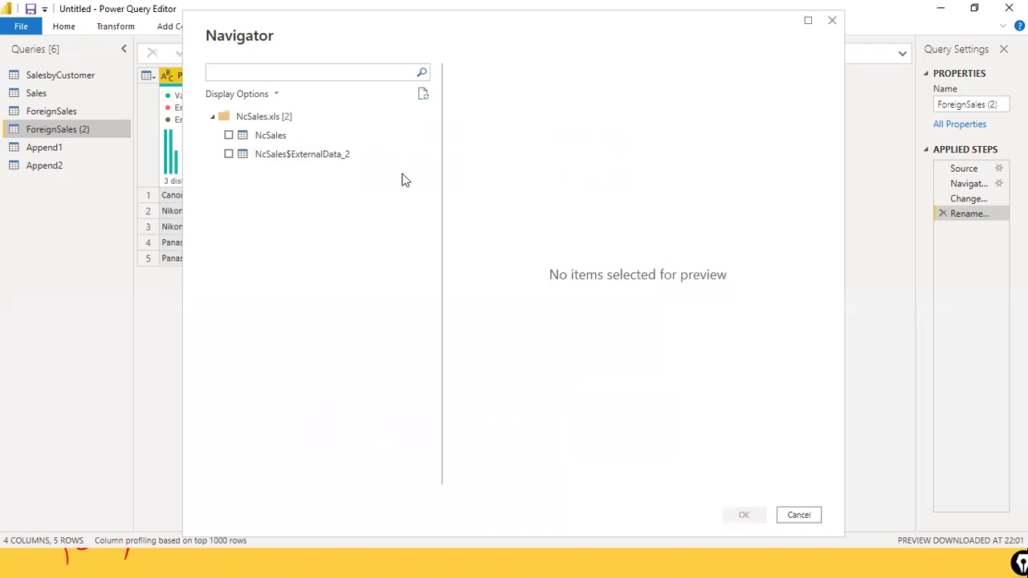
- Load the NcSales table from the Navigator and refresh its preview
left_click(228, 136)
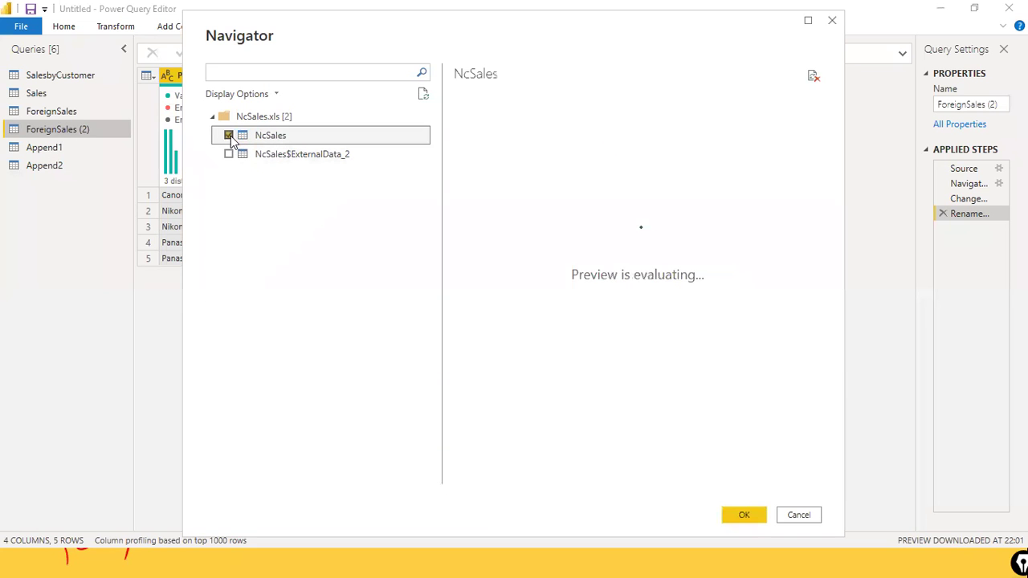
left_click(740, 515)
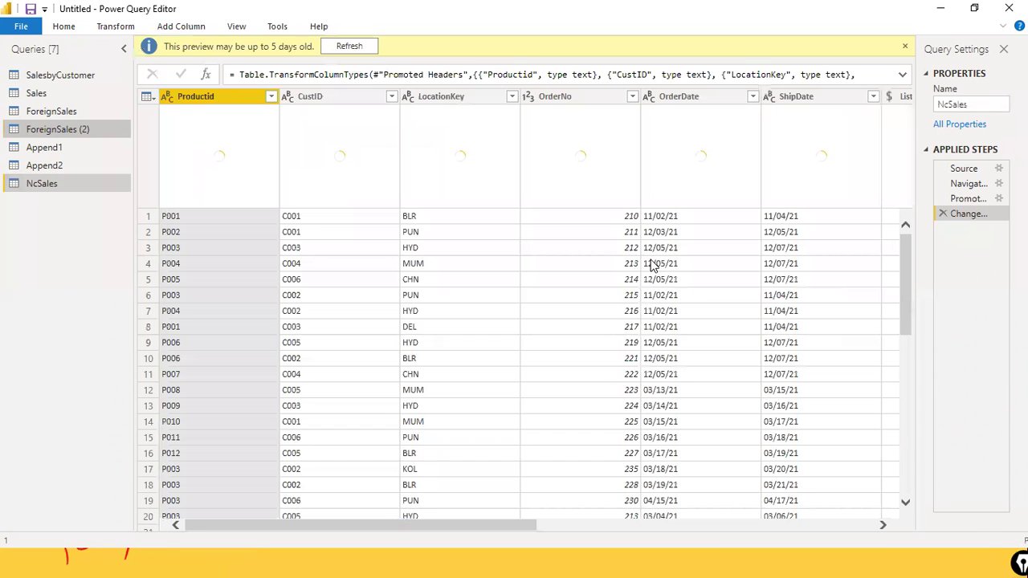
left_click(370, 50)
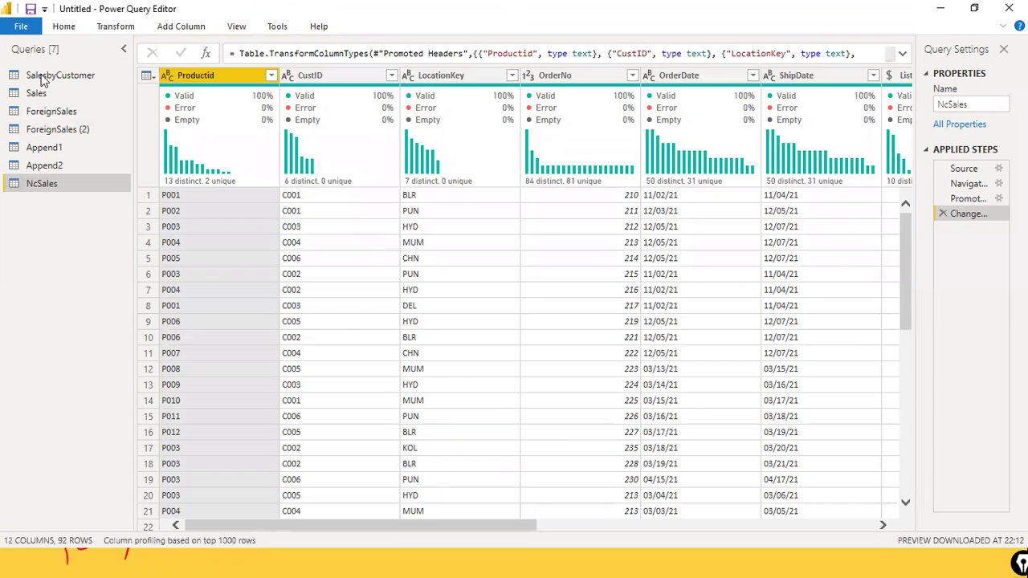
- Open and close the File menu, then start another Excel workbook source
left_click(38, 30)
left_click(39, 31)
left_click(40, 34)
left_click(157, 7)
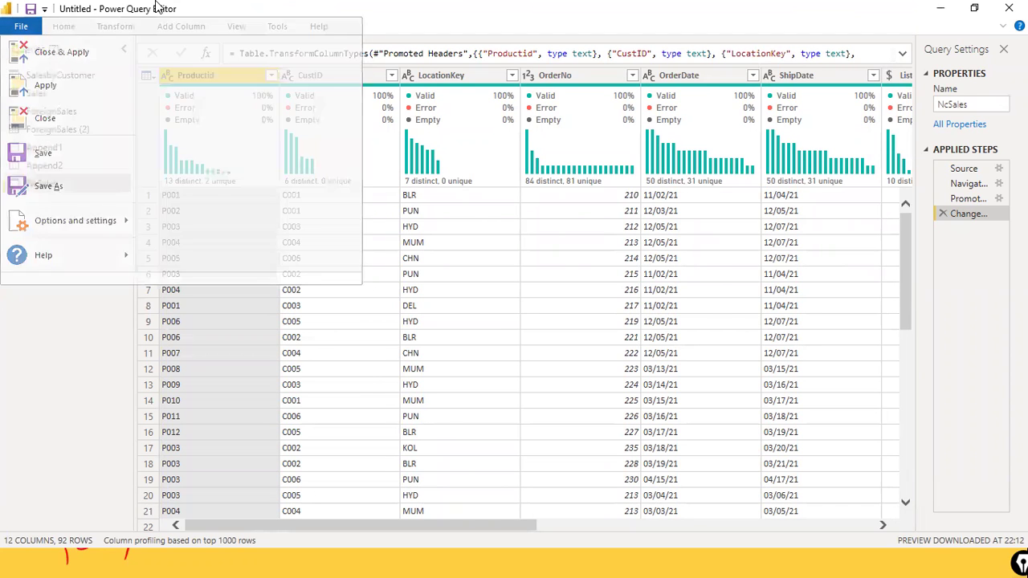
left_click(64, 28)
left_click(81, 82)
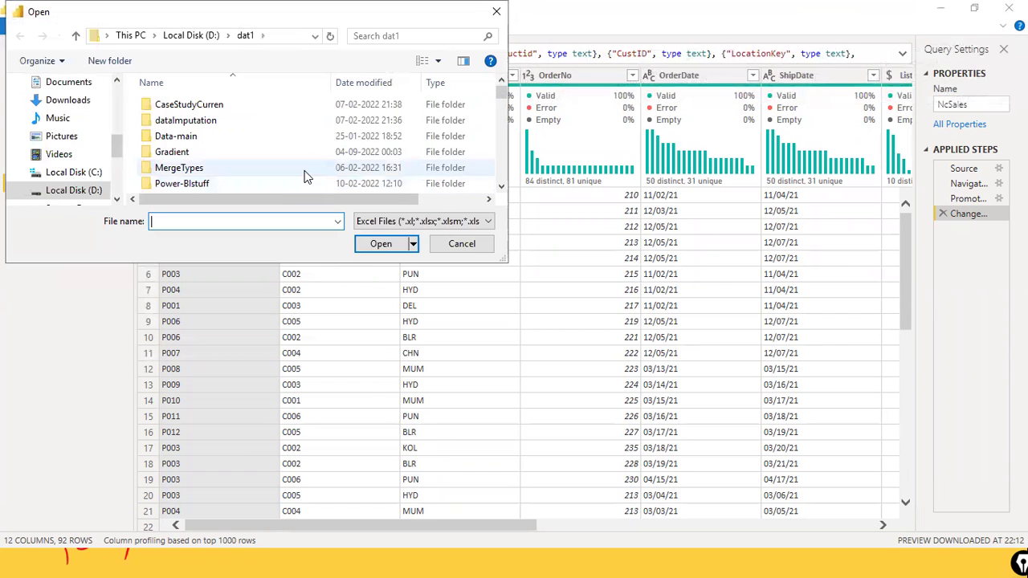
- Open the DimProduct.xls workbook from the file list
scroll(305, 175, "down", 2)
type("dim")
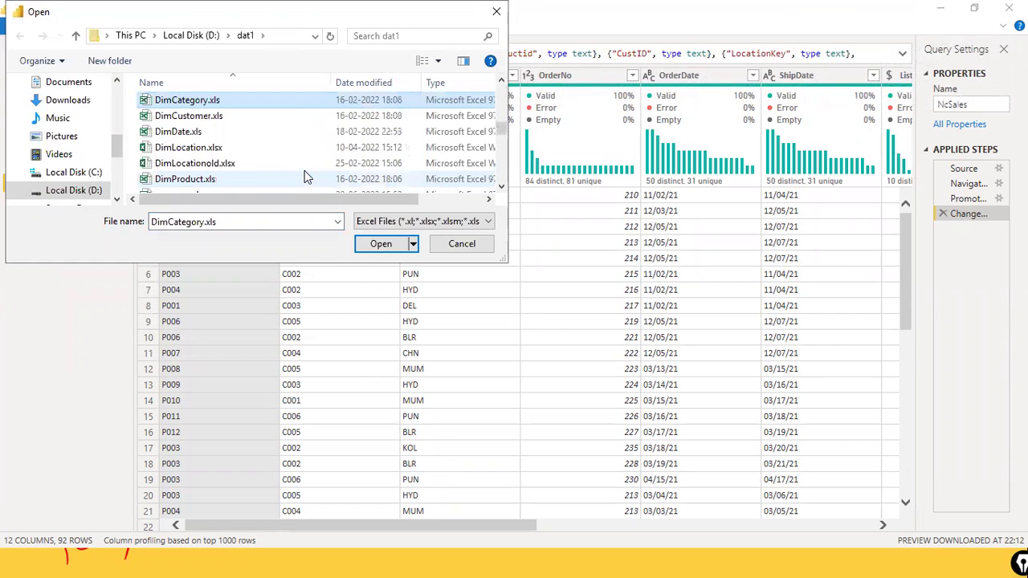
left_click(183, 180)
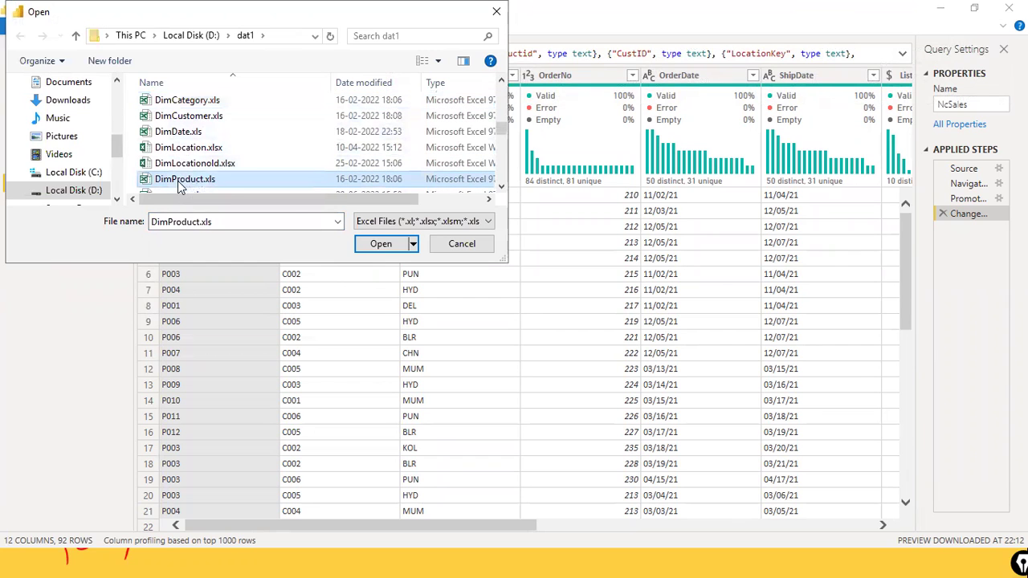
left_click(378, 245)
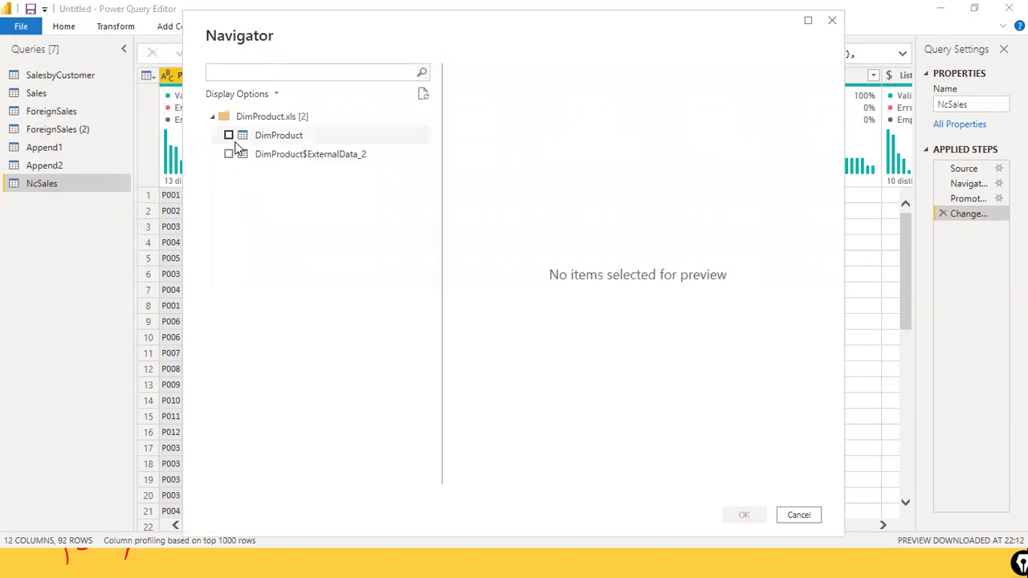
- Load the DimProduct table as a query and refresh its outdated preview
left_click(229, 136)
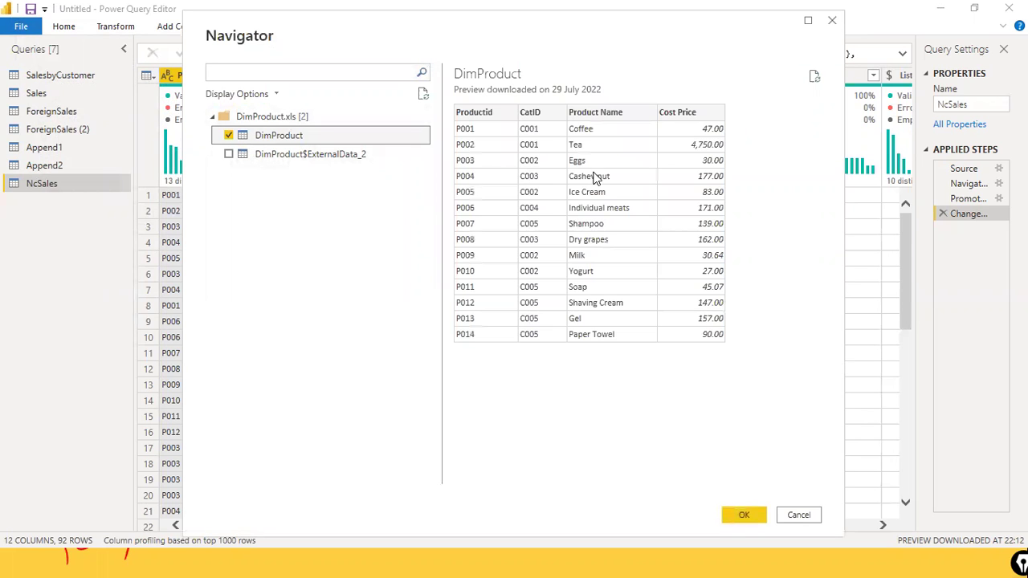
left_click(744, 513)
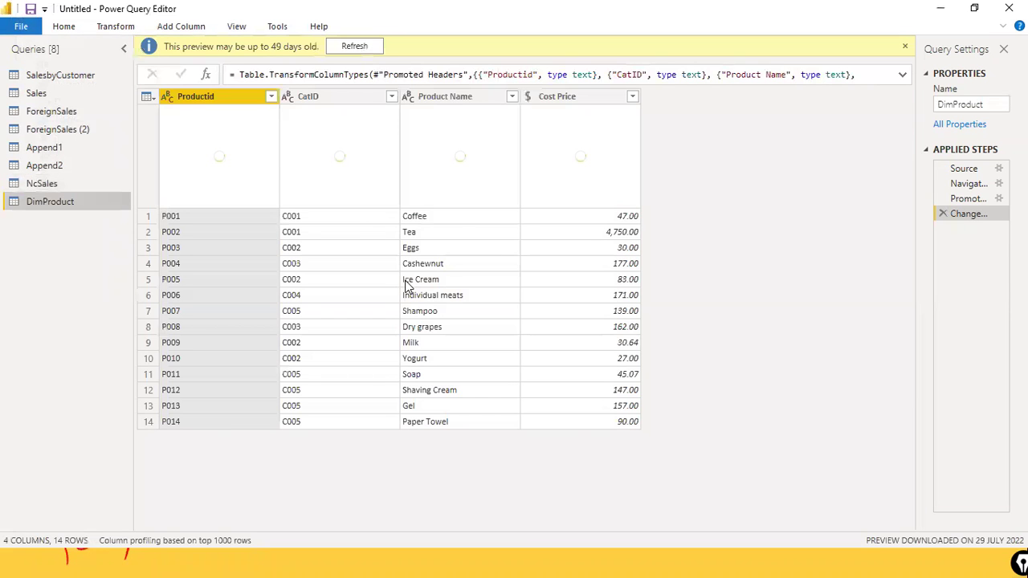
left_click(354, 46)
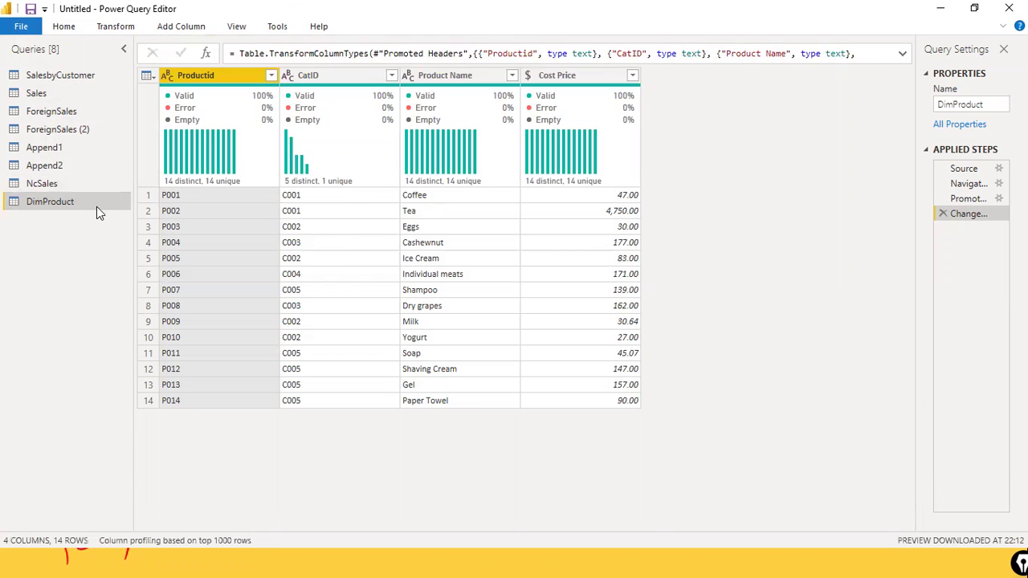
left_click(57, 189)
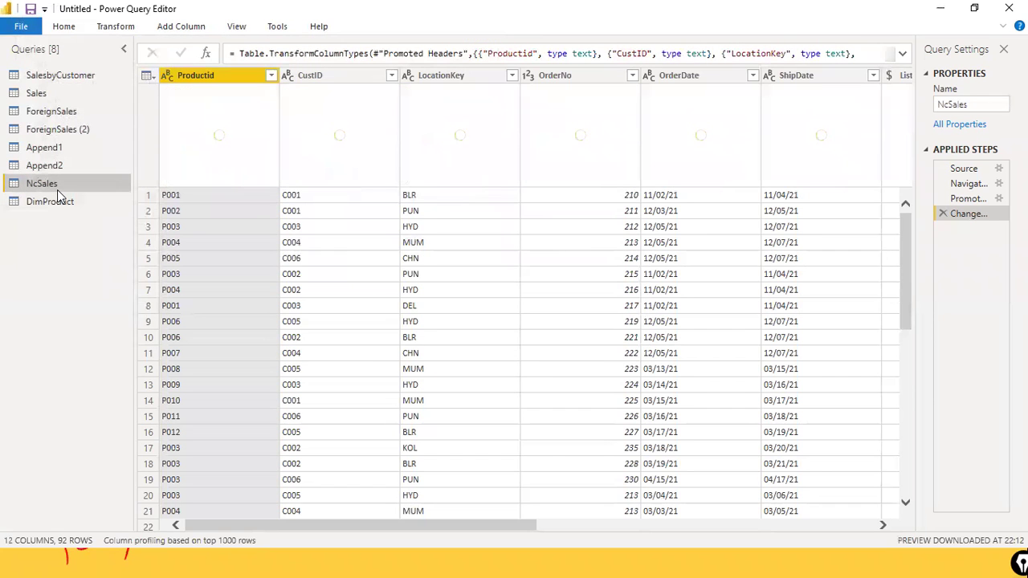
- Give the NcSales query in the Queries pane the new name 'SalesFact'
right_click(98, 187)
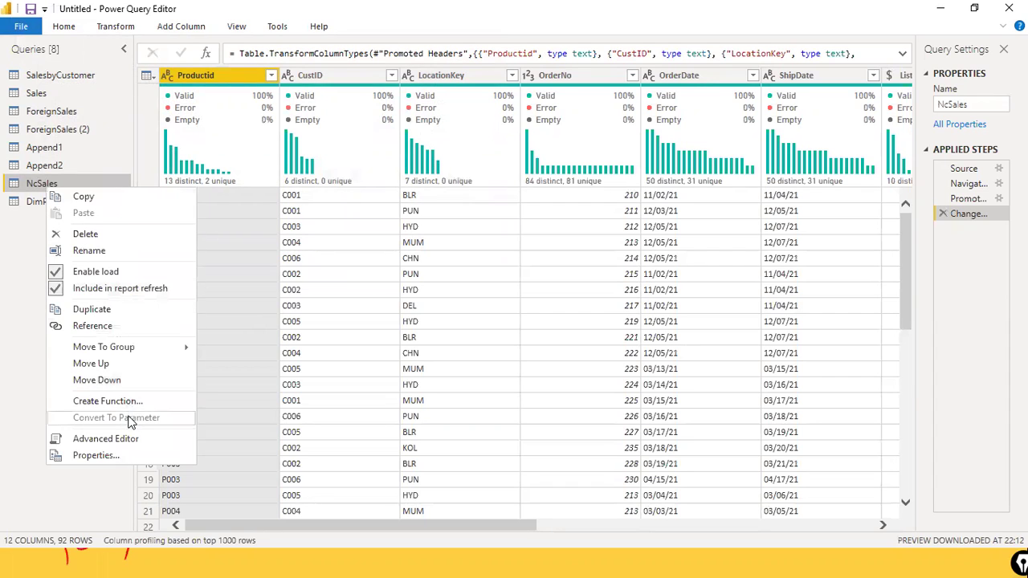
left_click(134, 253)
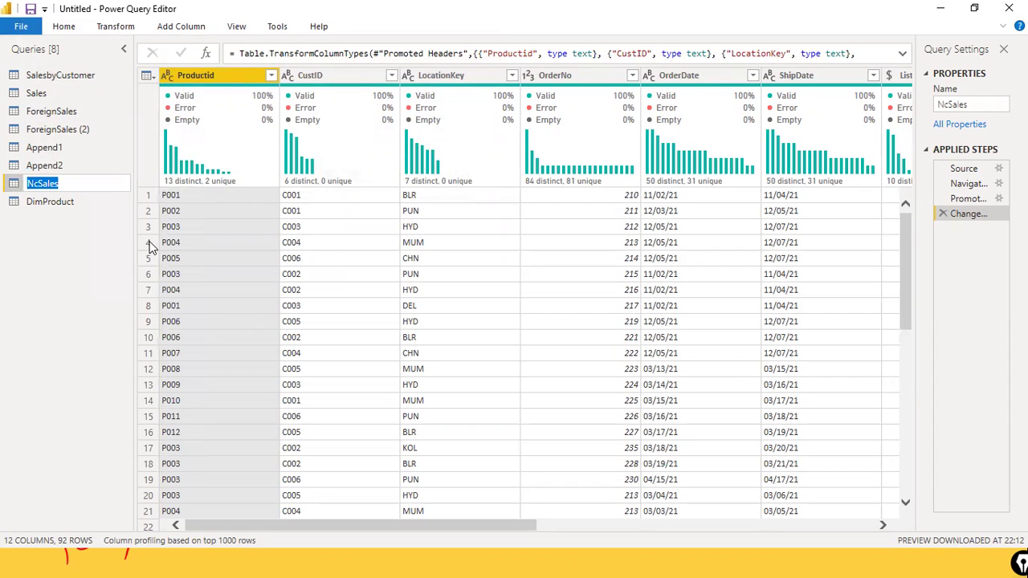
type("SalesFact")
key("Return")
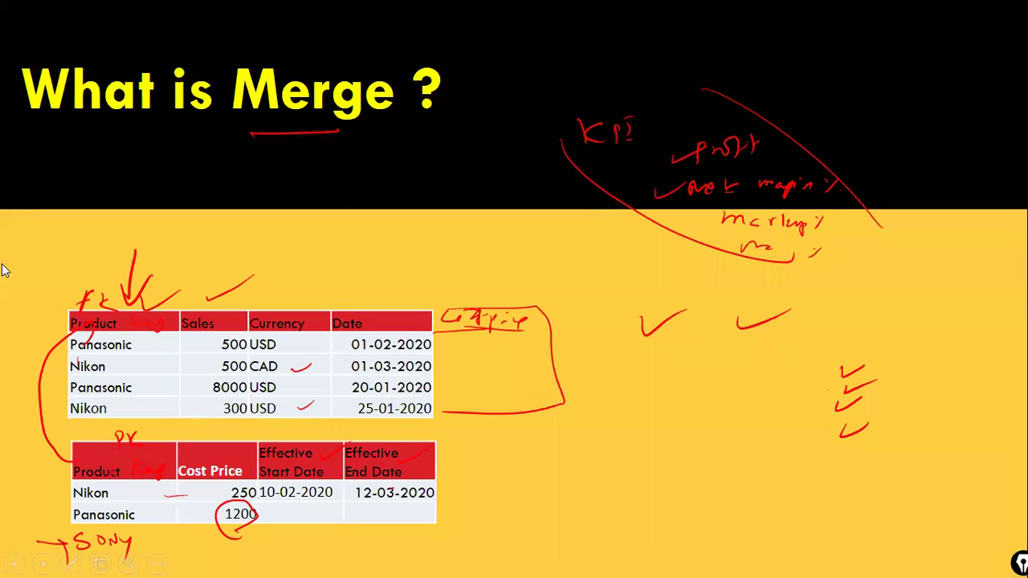
- Draw red arrows to both tables' Product columns, then return to Power Query Editor
left_click_drag(4, 238, 66, 318)
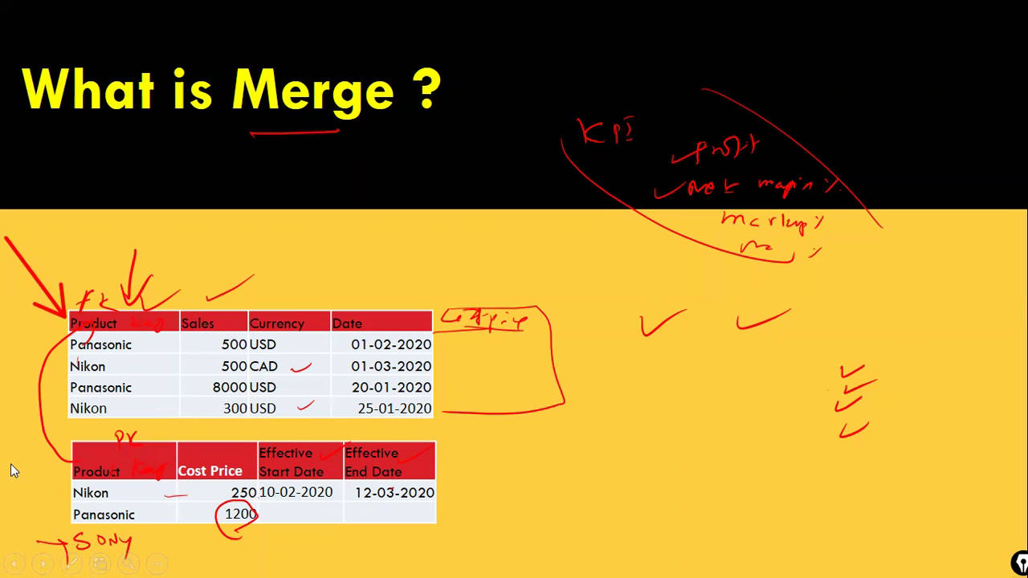
left_click_drag(11, 471, 93, 504)
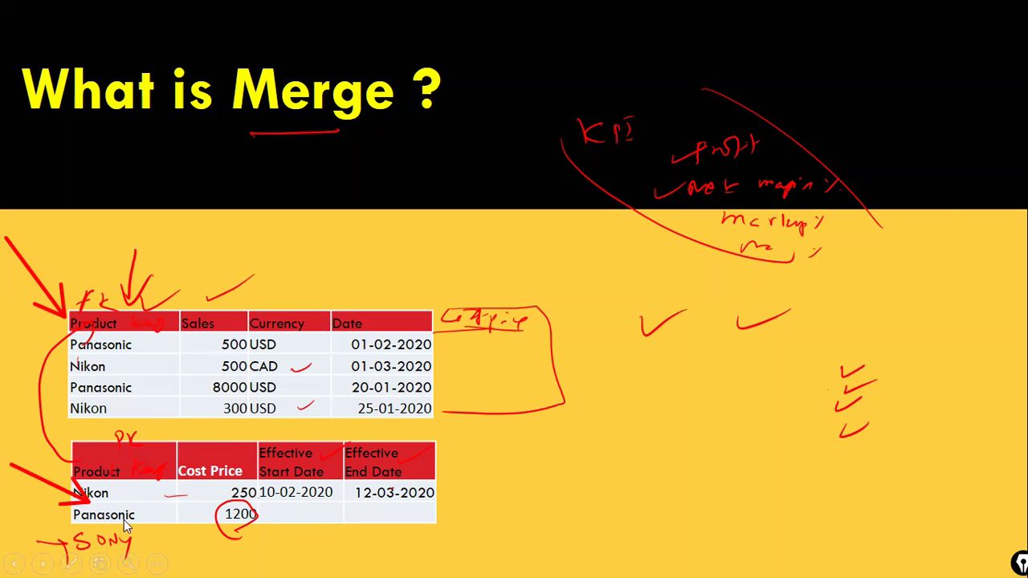
key("alt+Tab")
key("alt+Tab")
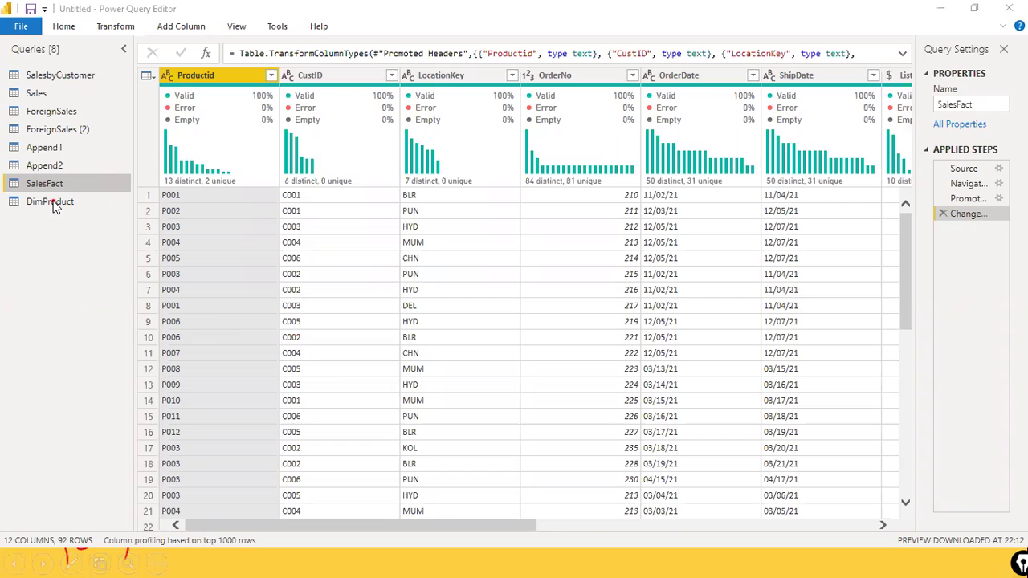
left_click(50, 202)
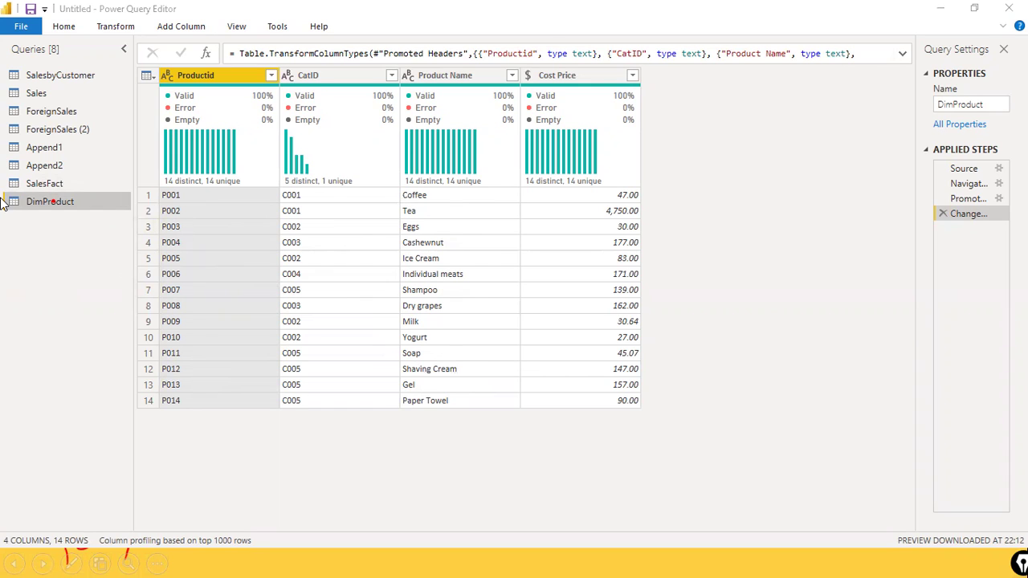
left_click(4, 201)
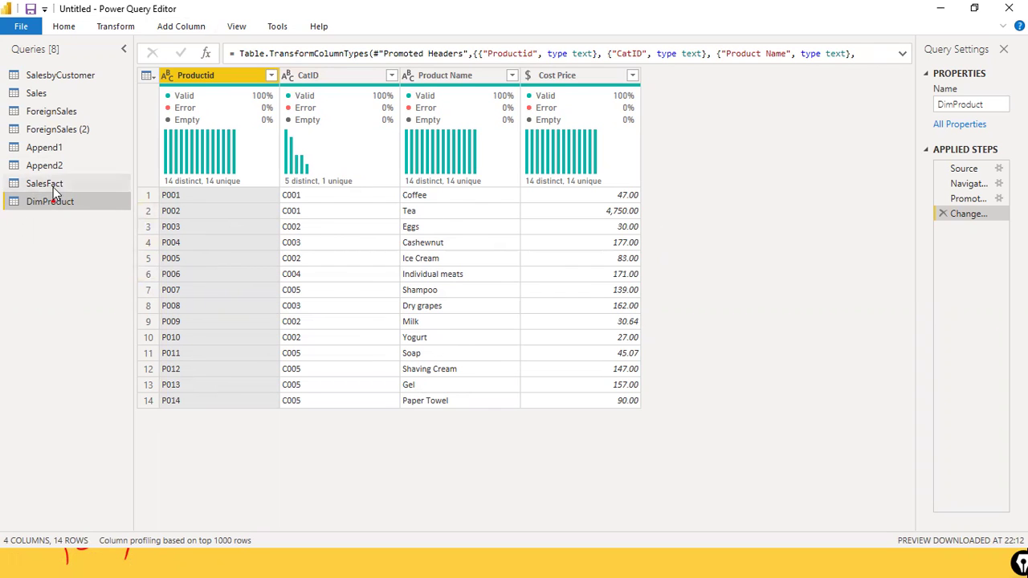
left_click(53, 184)
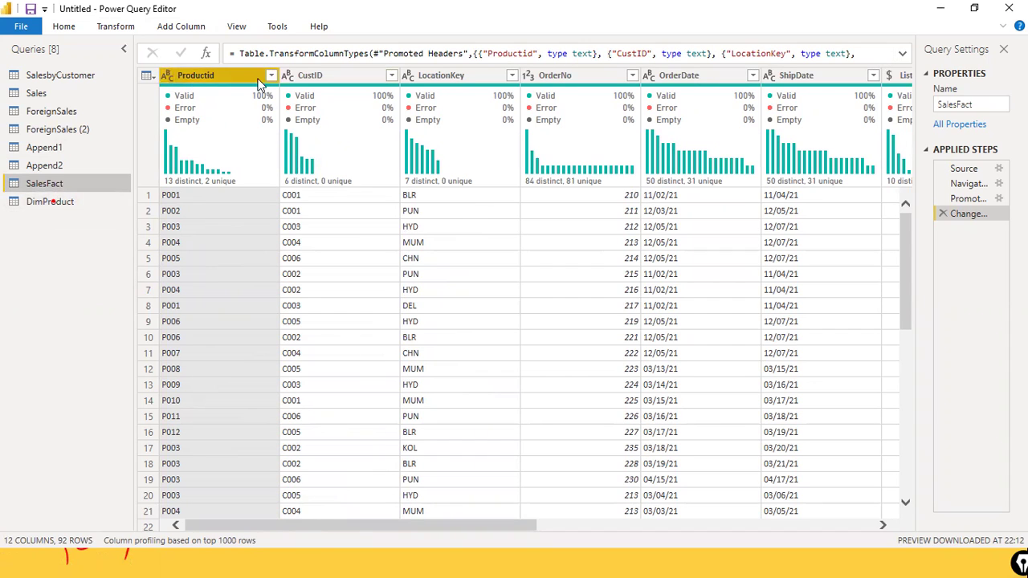
mouse_move(878, 96)
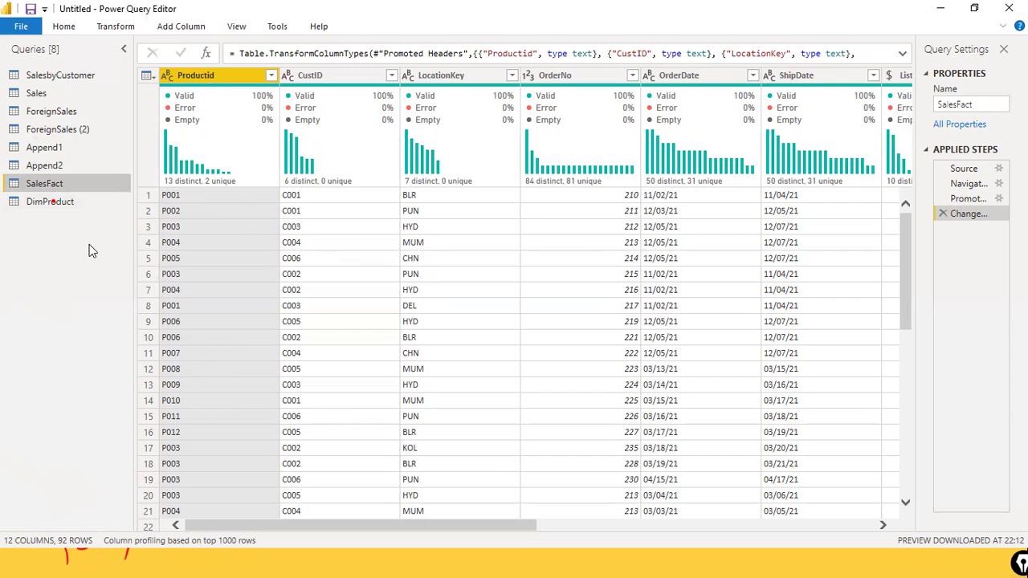
left_click(32, 201)
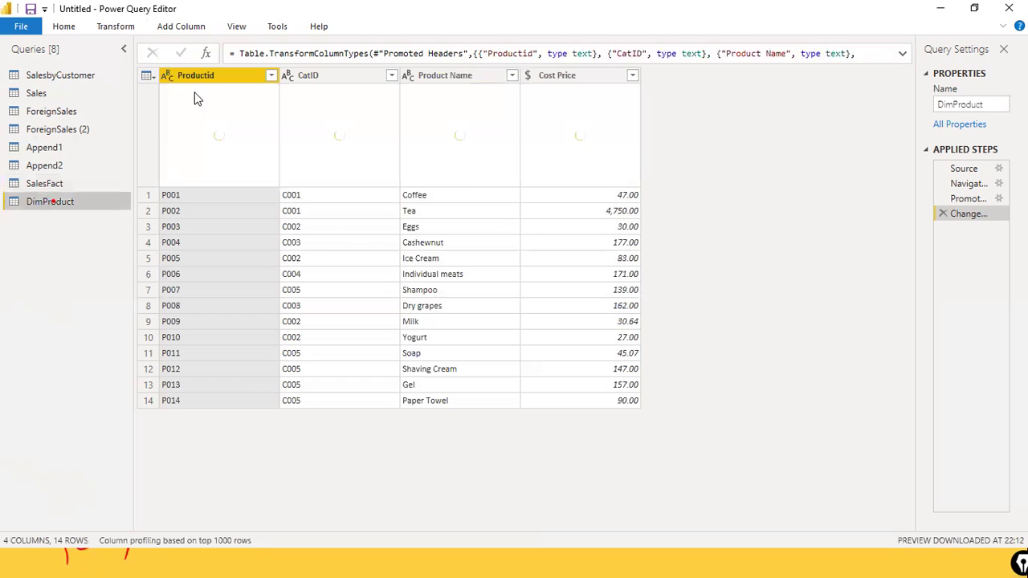
left_click(33, 188)
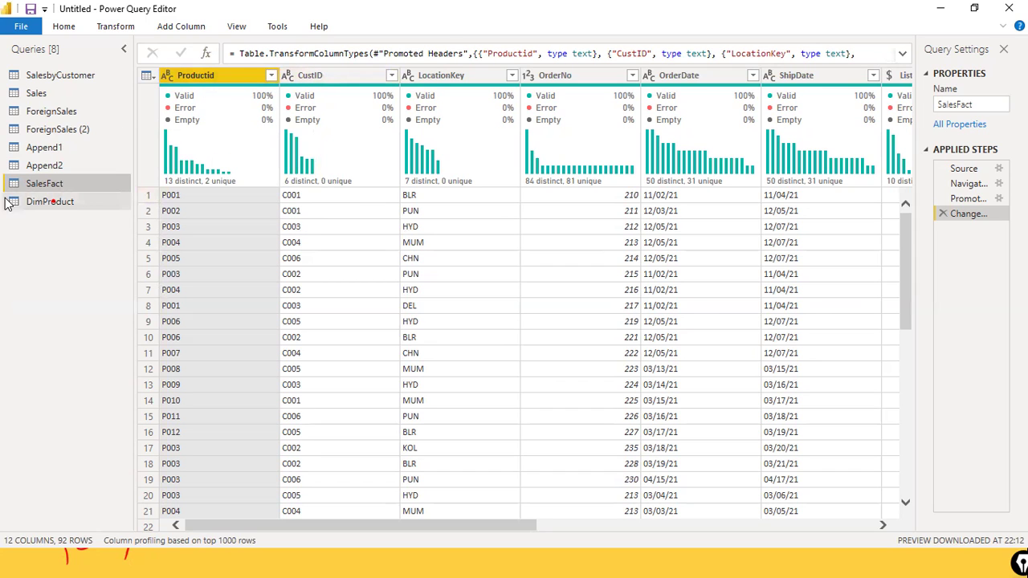
mouse_move(333, 109)
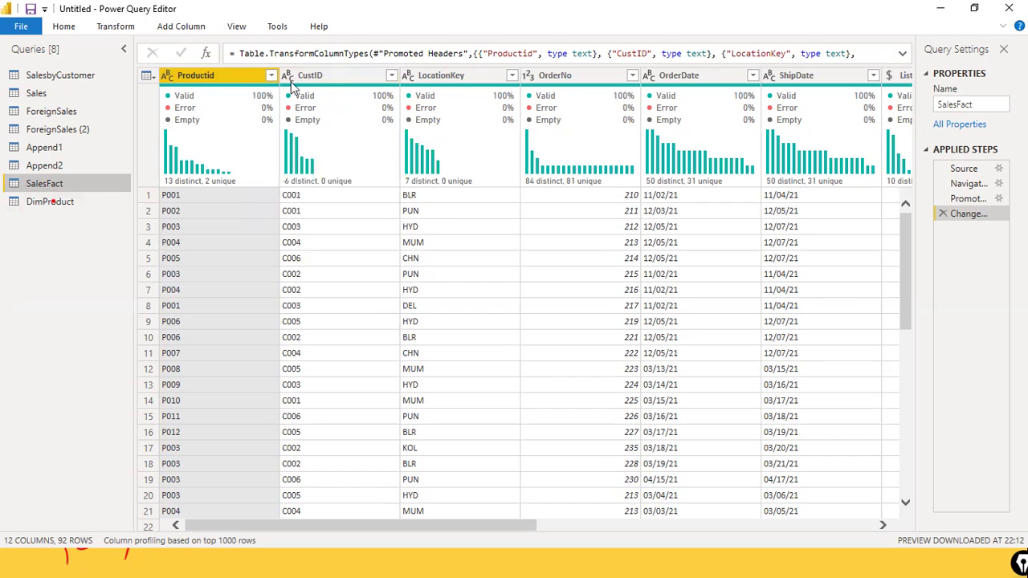
mouse_move(178, 155)
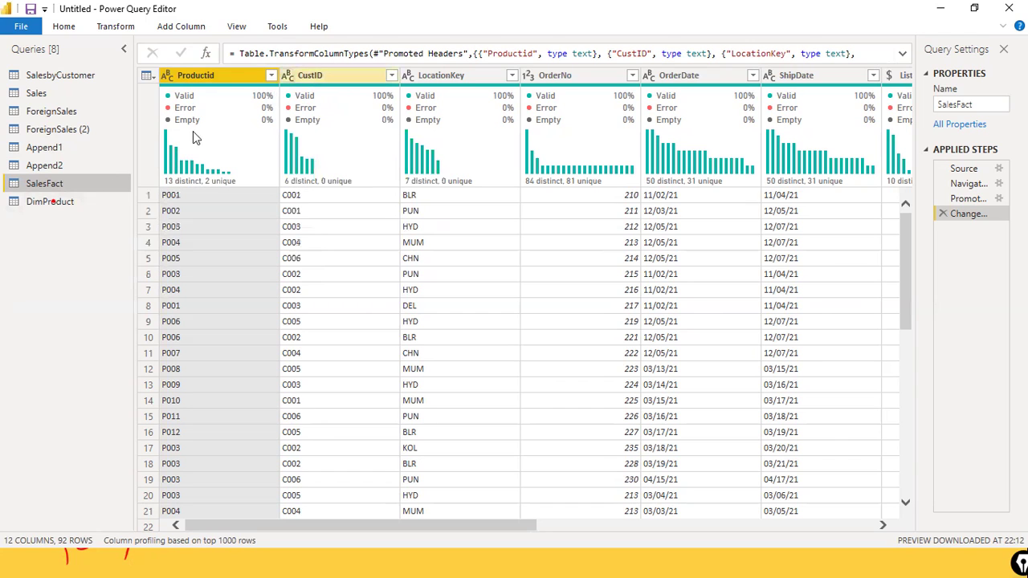
- Choose Merge Queries as New from the Home tab's Merge Queries dropdown
left_click(64, 25)
left_click(888, 47)
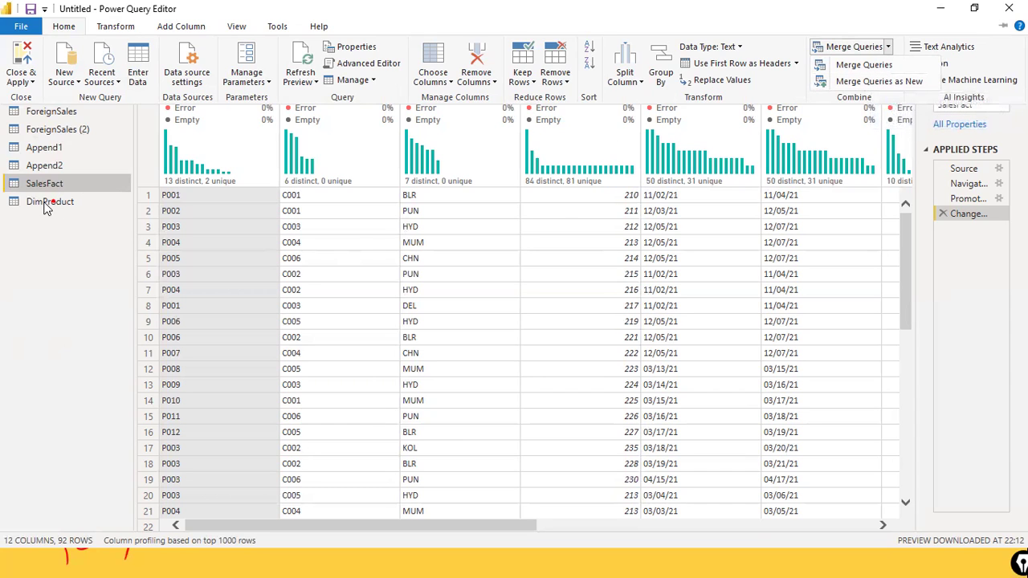
left_click(893, 84)
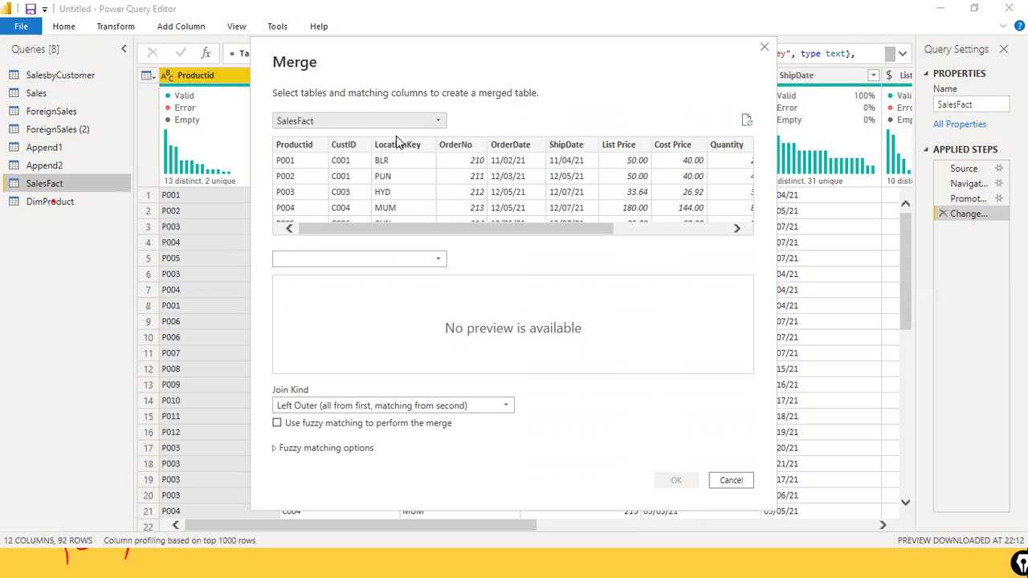
- Pick DimProduct as the second table and match both tables on ProductId
left_click(435, 259)
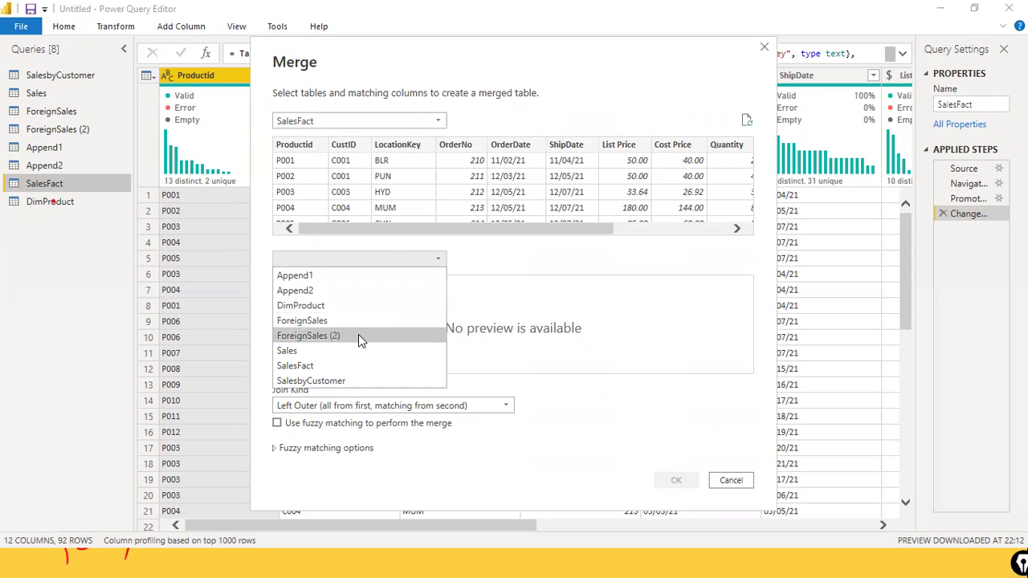
left_click(368, 308)
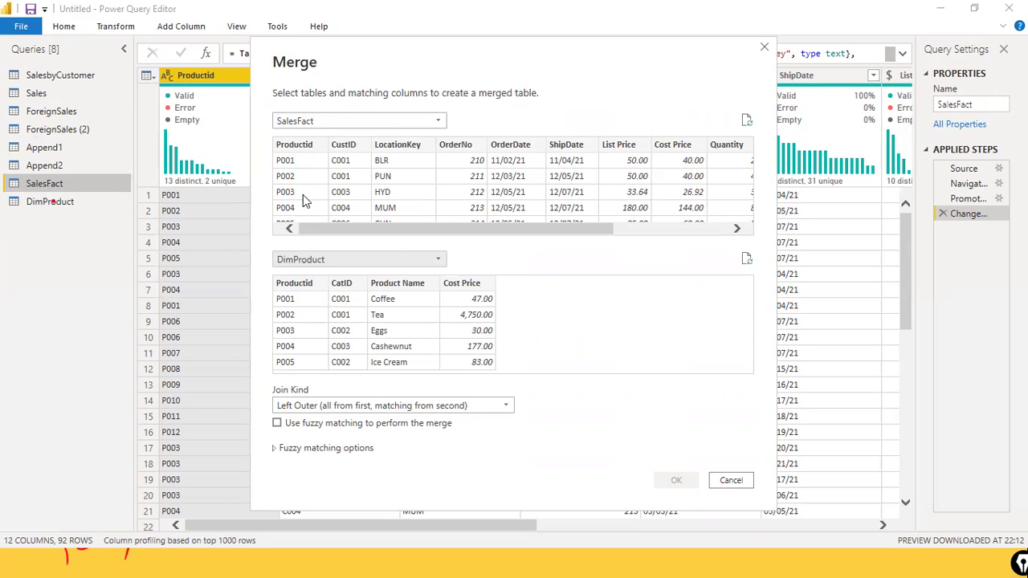
left_click(309, 154)
left_click(291, 285)
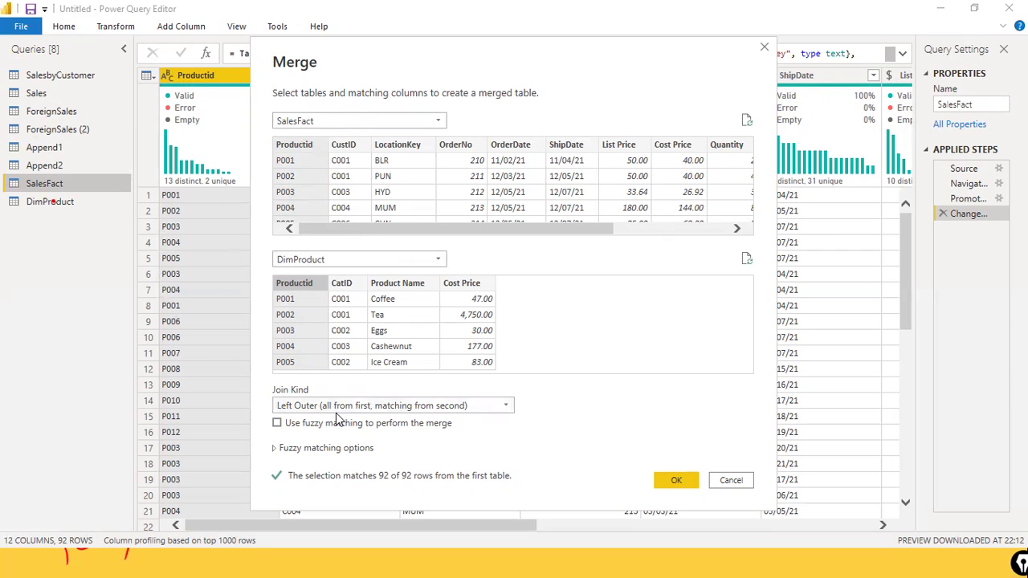
- Set the join kind to Inner and create the Merge1 query
left_click(509, 408)
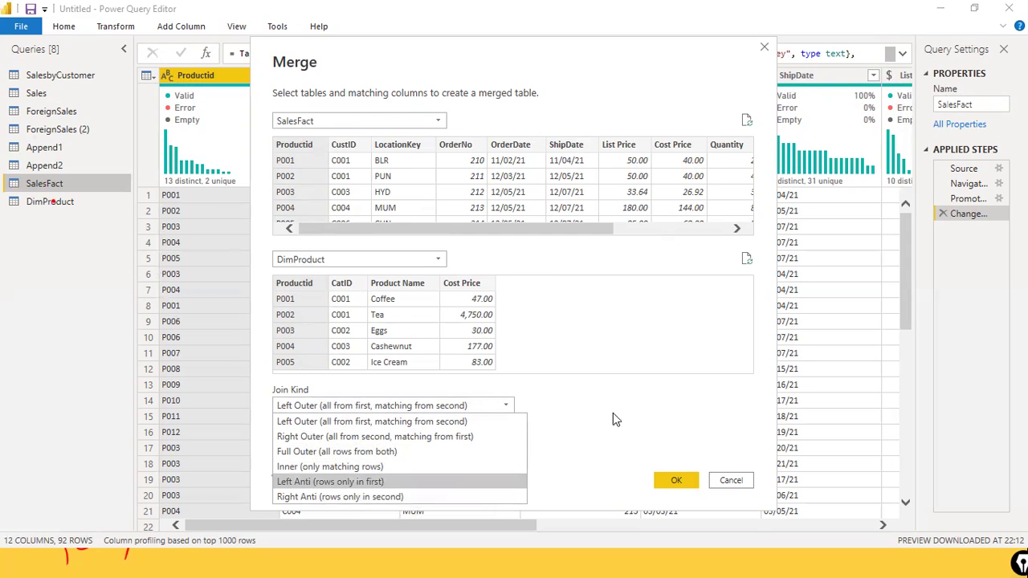
left_click(641, 383)
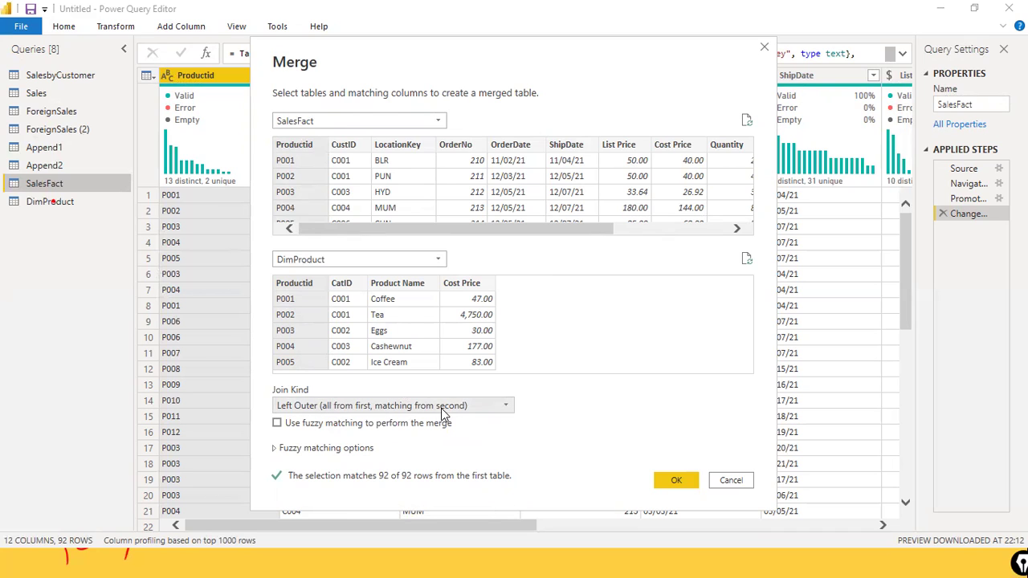
left_click(505, 407)
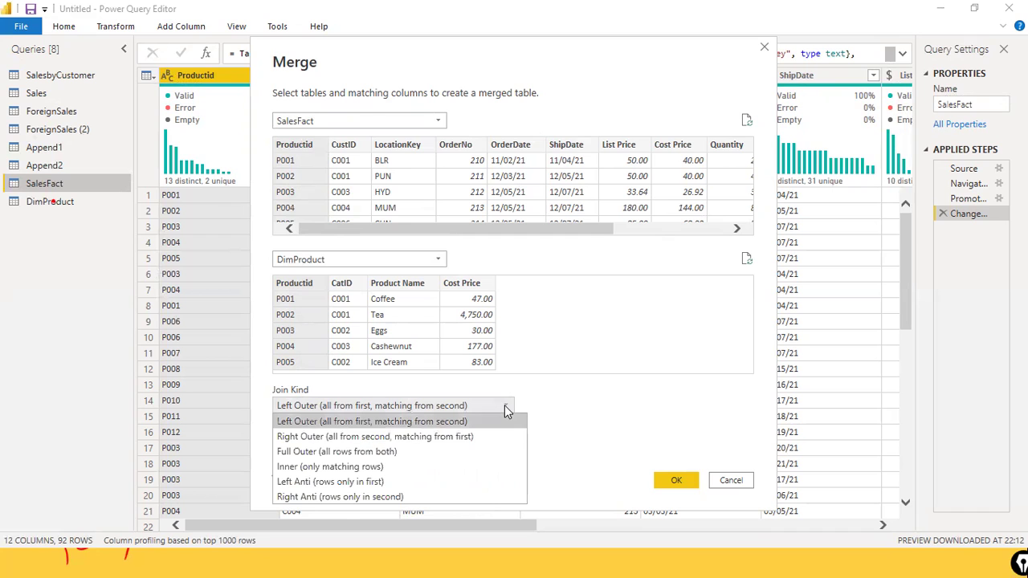
left_click(416, 466)
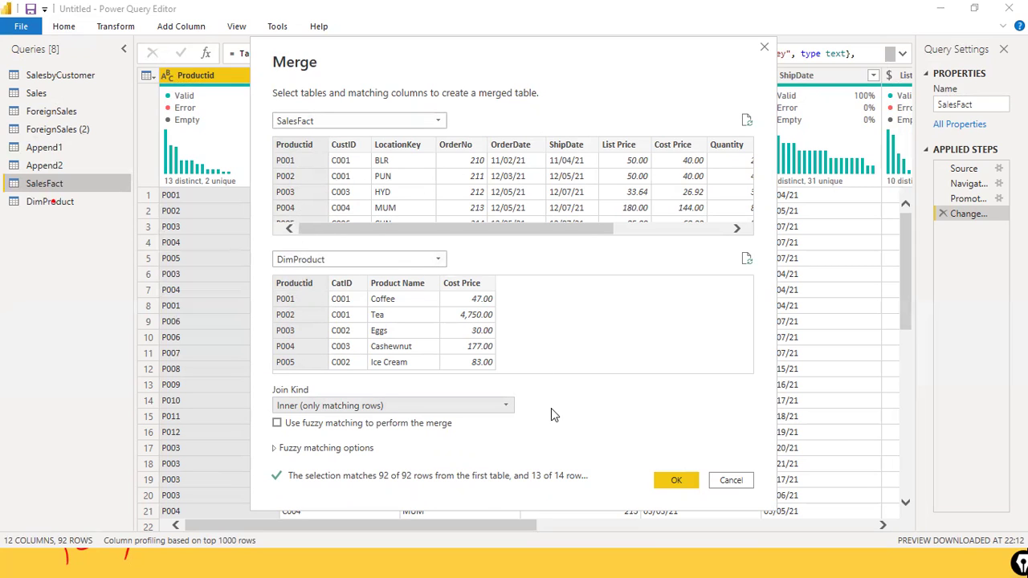
left_click(670, 480)
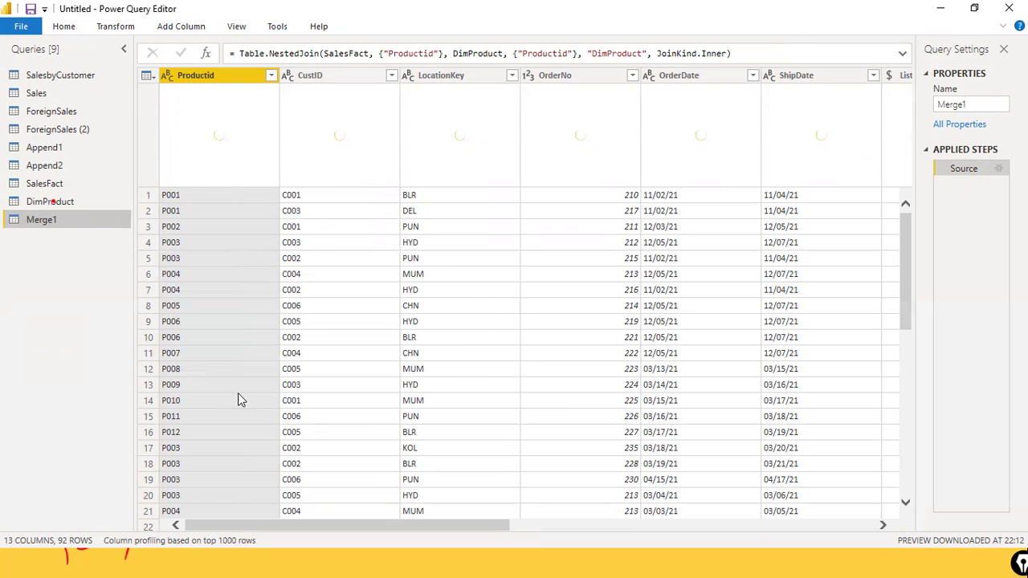
left_click_drag(270, 528, 728, 489)
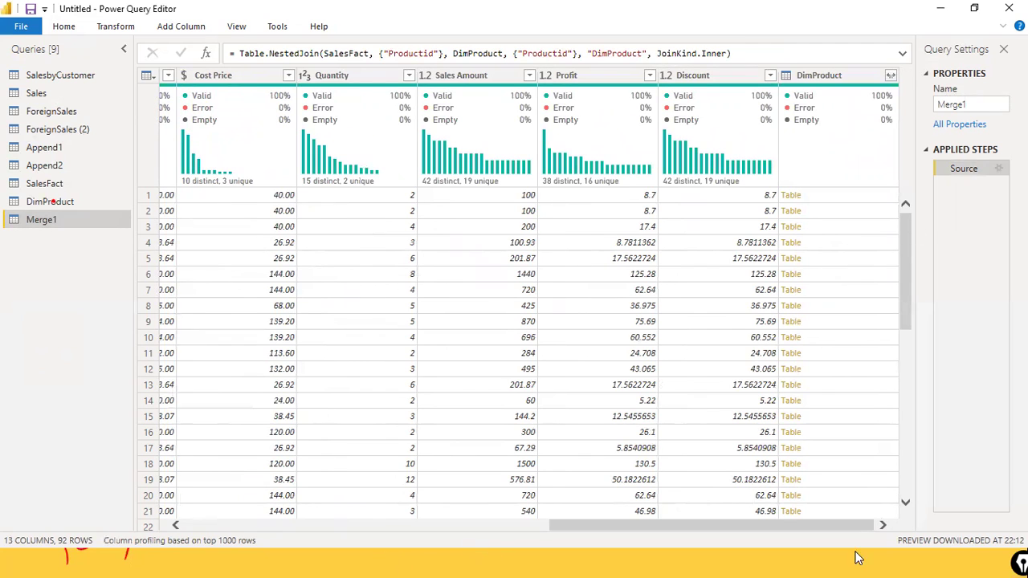
left_click(891, 75)
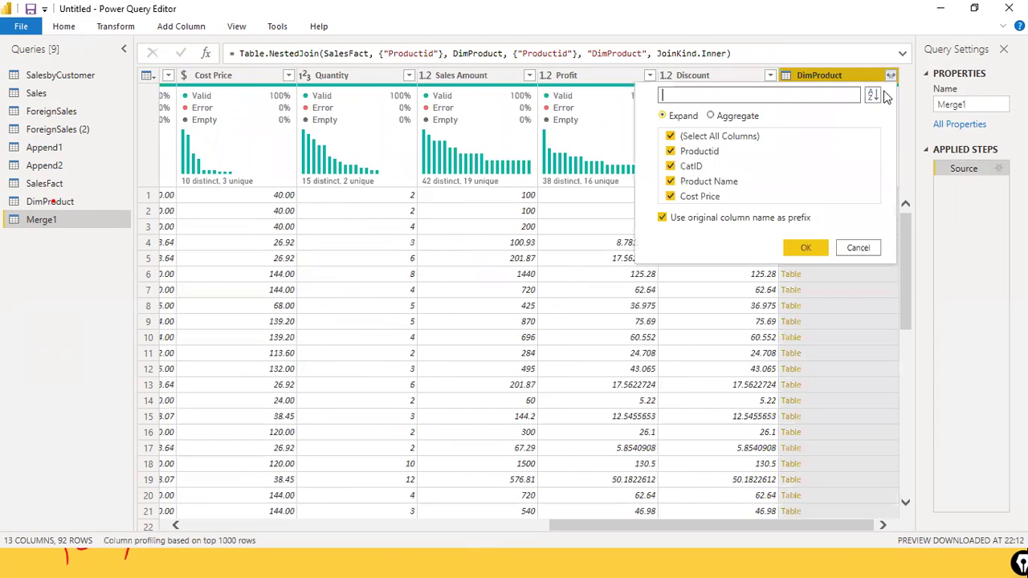
left_click(671, 167)
left_click(672, 168)
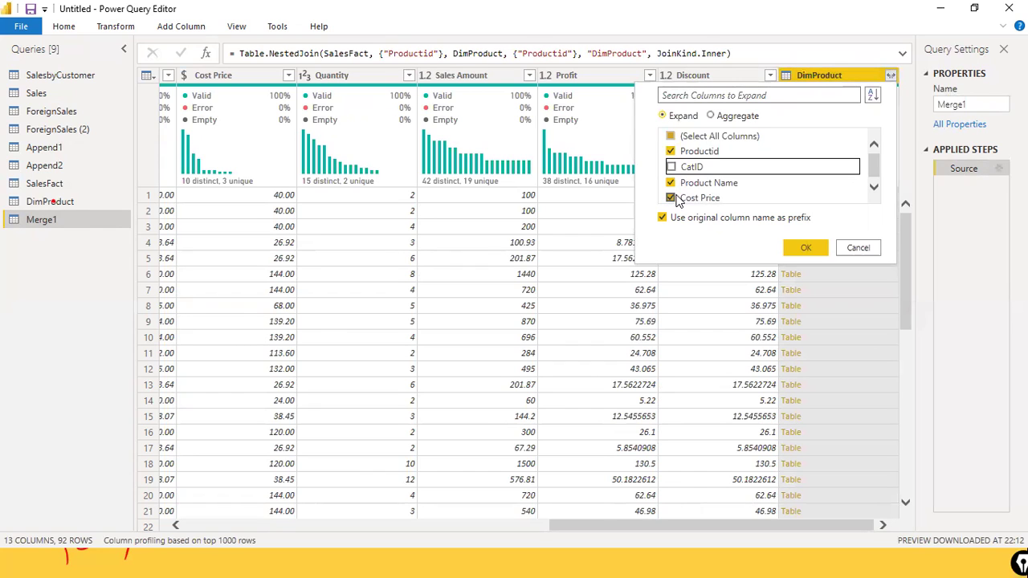
scroll(690, 189, "down", 1)
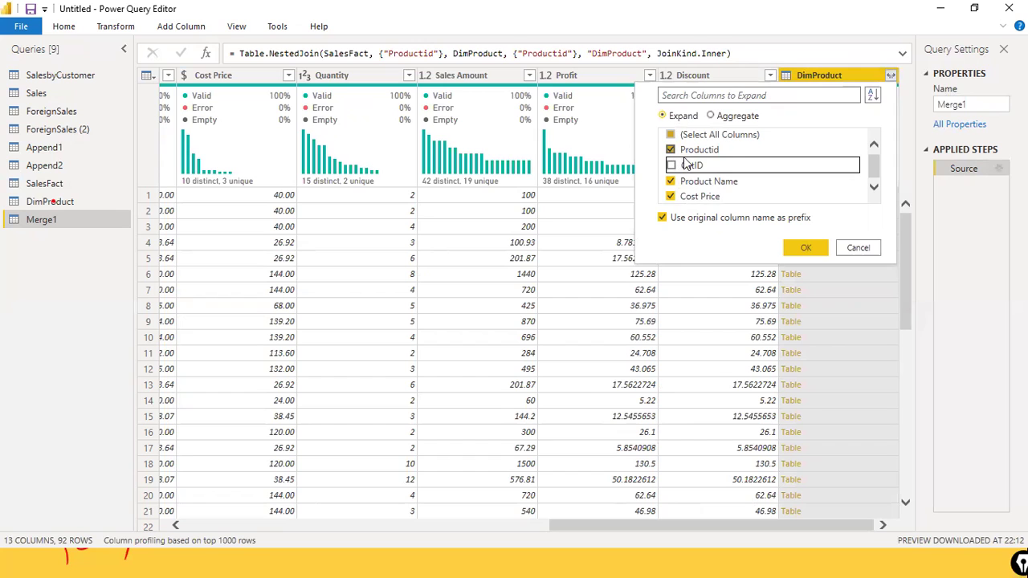
left_click(807, 249)
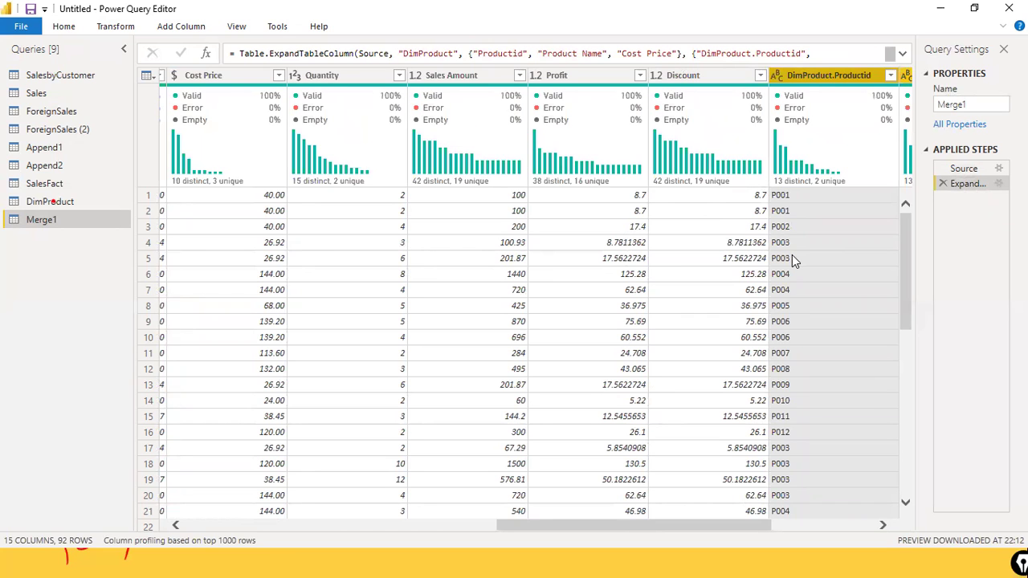
left_click_drag(518, 525, 210, 544)
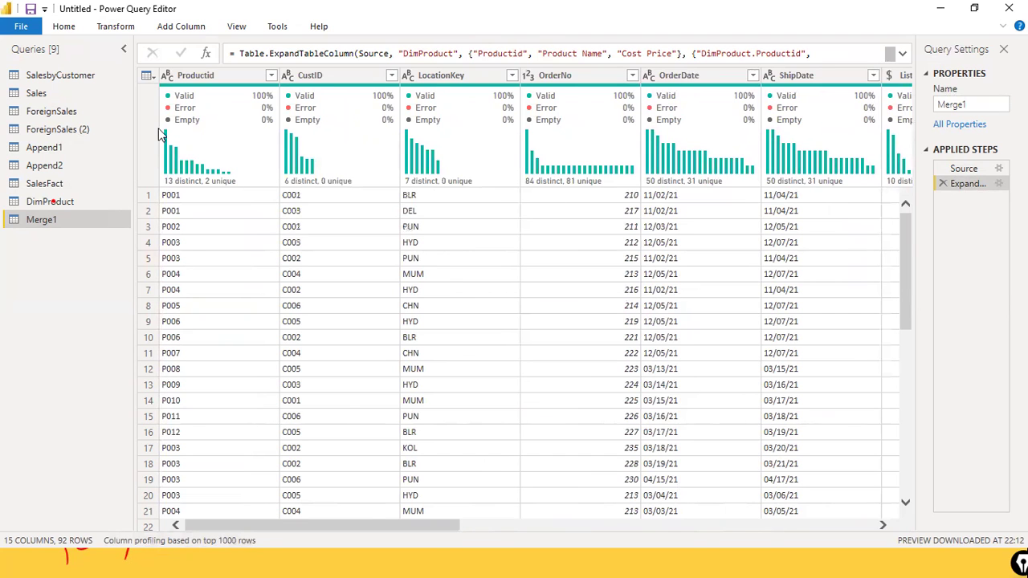
- Keep only Productid, the DimProduct columns, Sales Amount and Quantity, removing all others
left_click(199, 80)
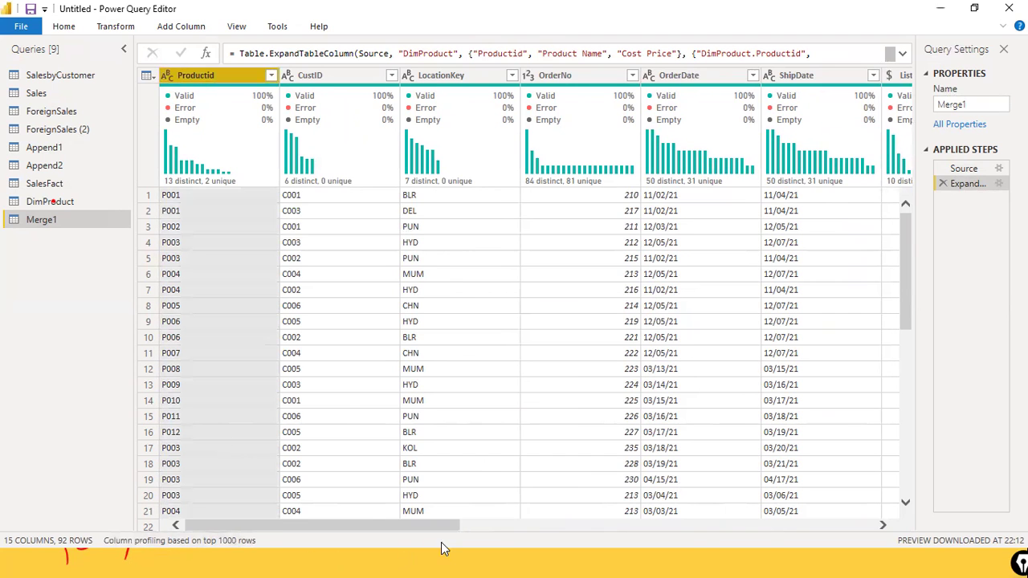
left_click_drag(440, 528, 957, 432)
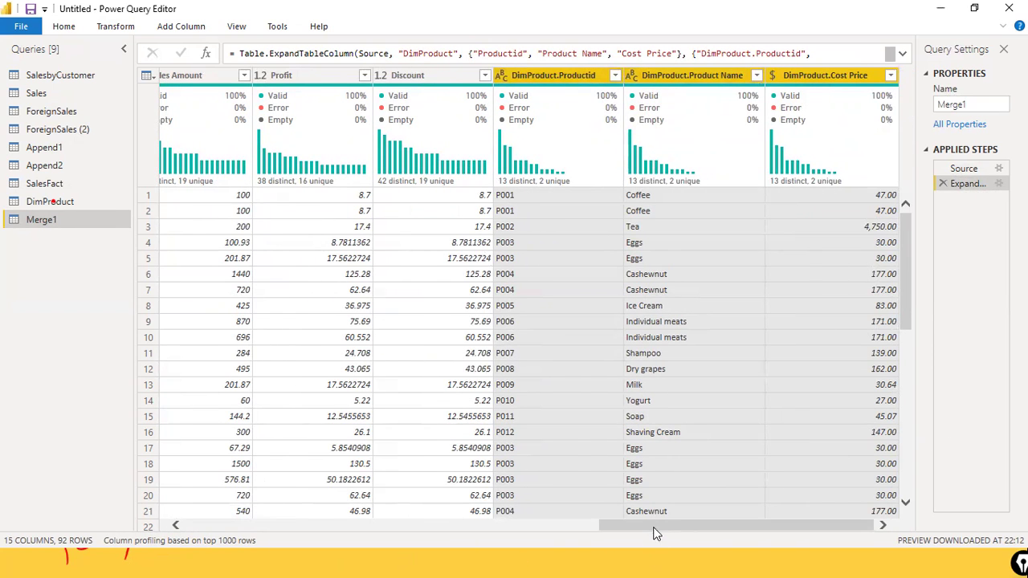
left_click_drag(654, 526, 540, 528)
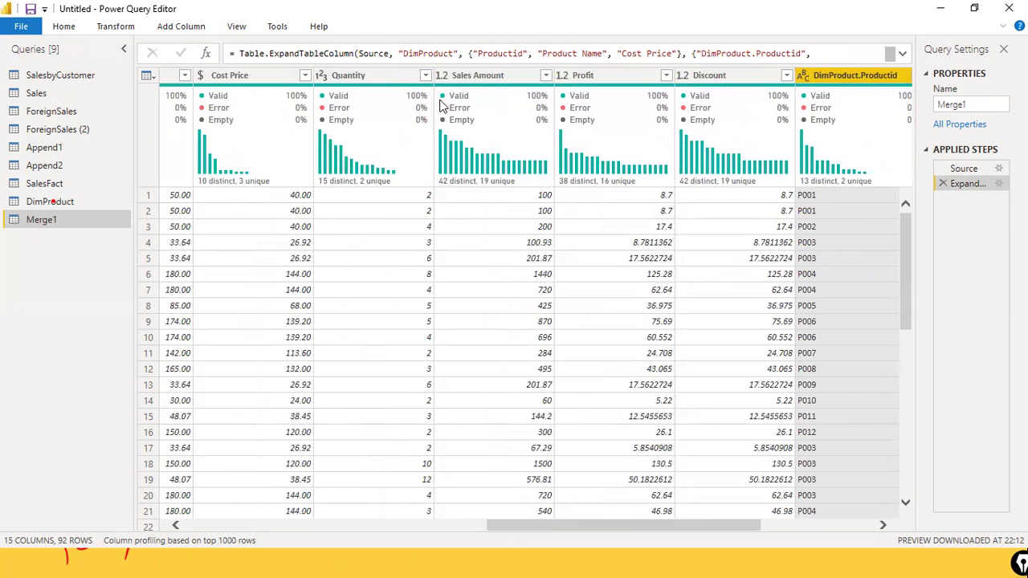
left_click(453, 80, "ctrl")
left_click(385, 78, "ctrl")
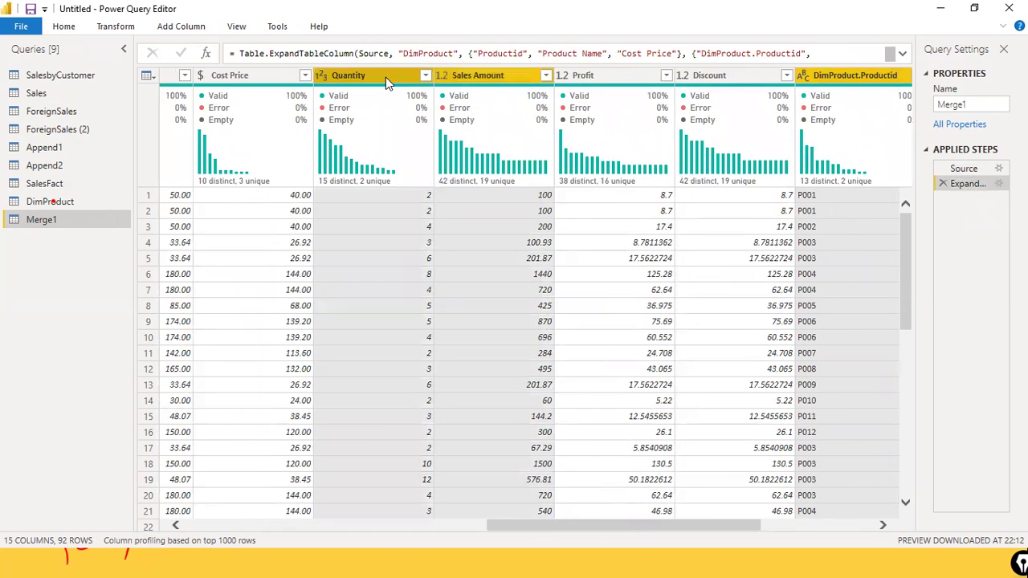
right_click(386, 77)
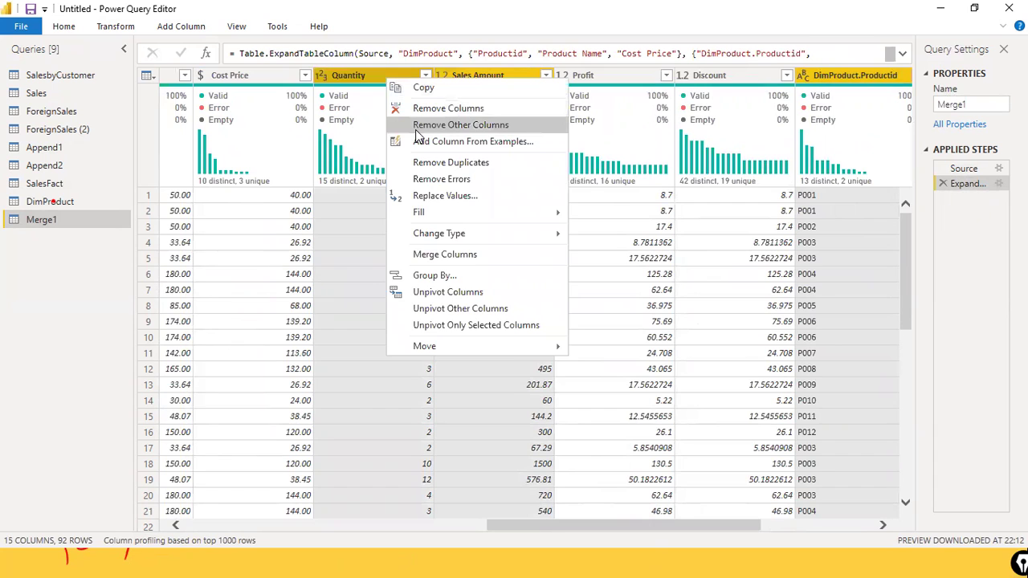
left_click(415, 130)
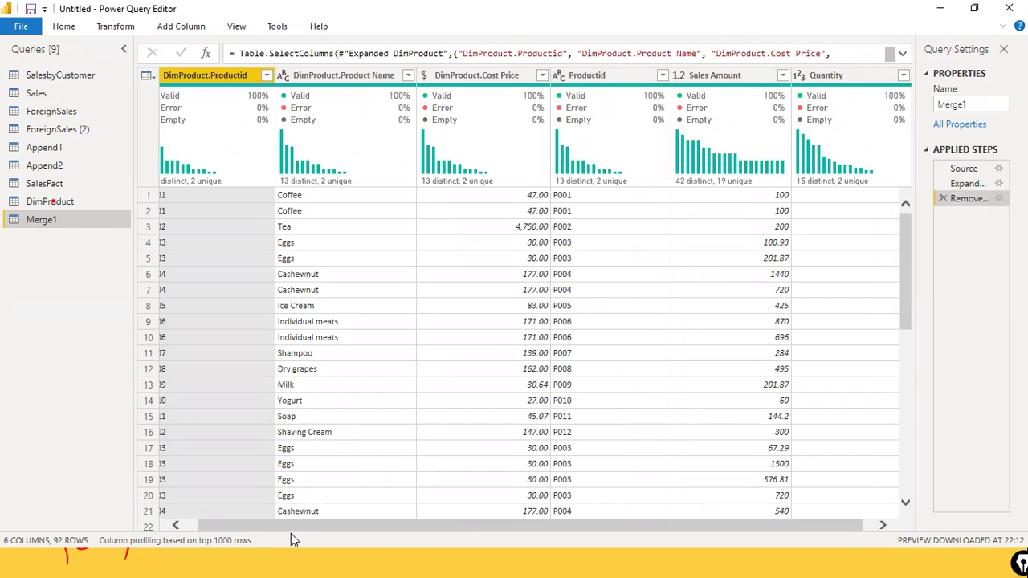
- Inspect the first DimProduct.Productid value and bring up that column's actions
left_click_drag(312, 520, 233, 526)
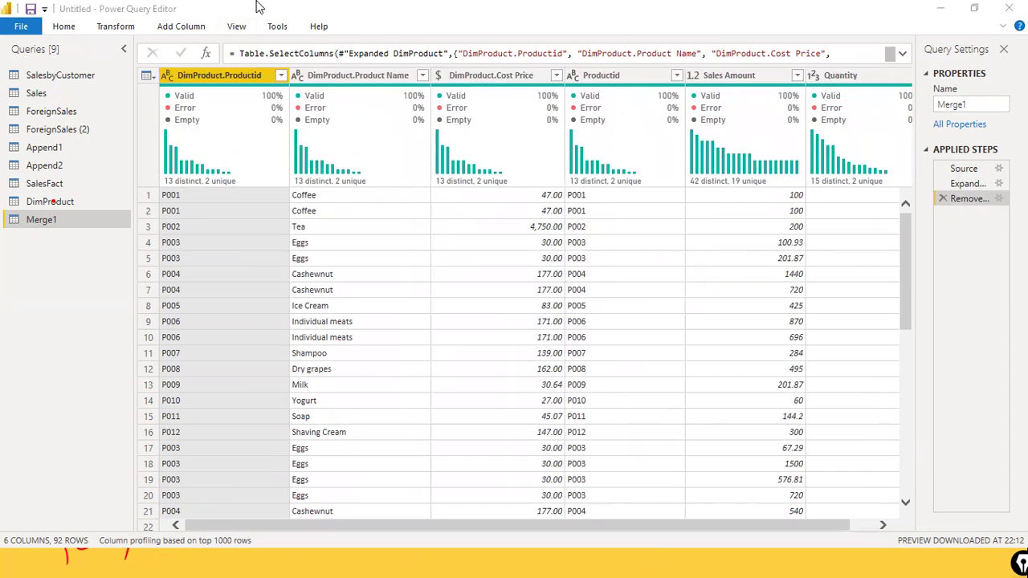
left_click(217, 195)
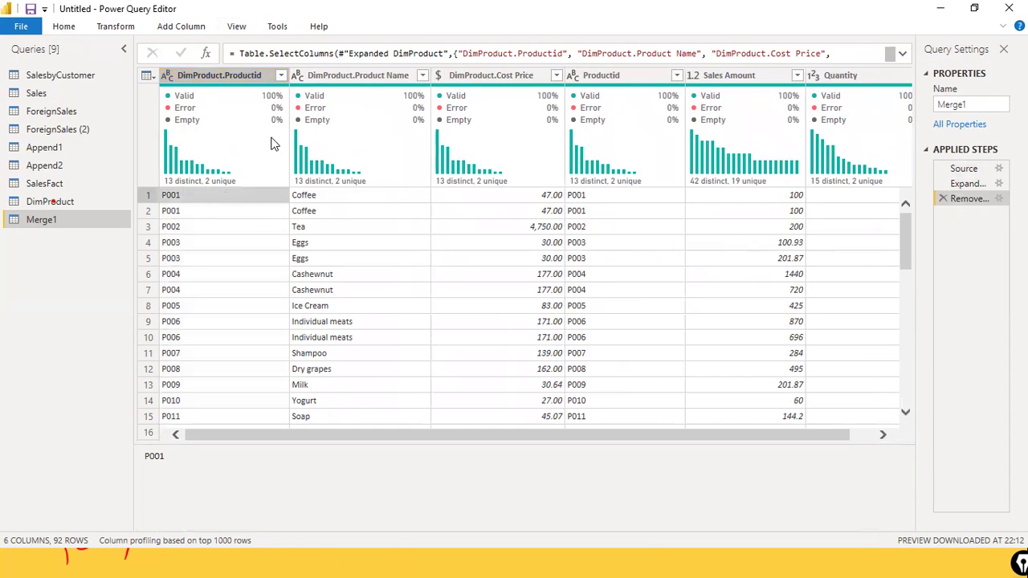
right_click(237, 77)
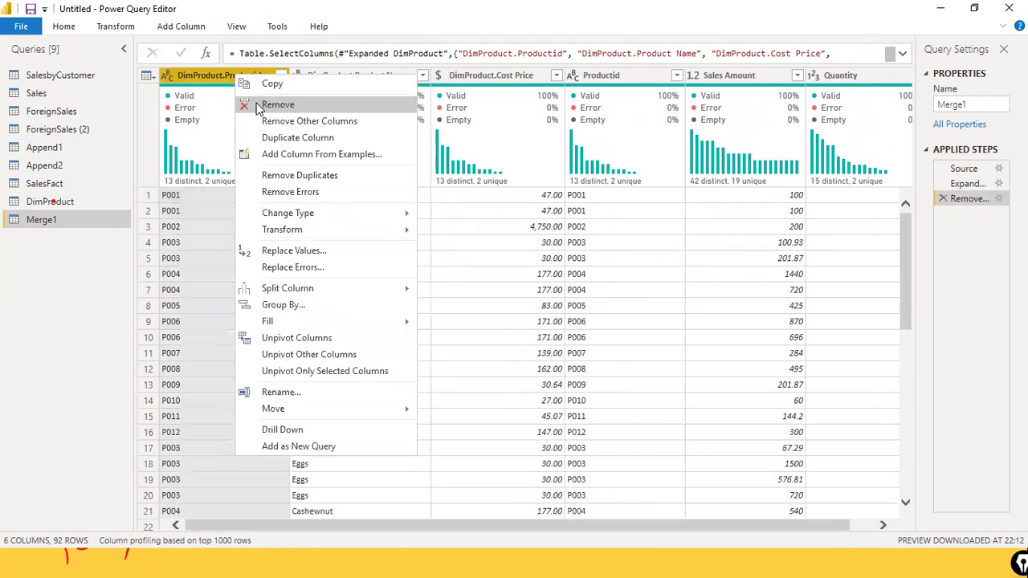
- Move Productid to the first column position and delete the step that removed DimProduct.Productid
left_click(277, 104)
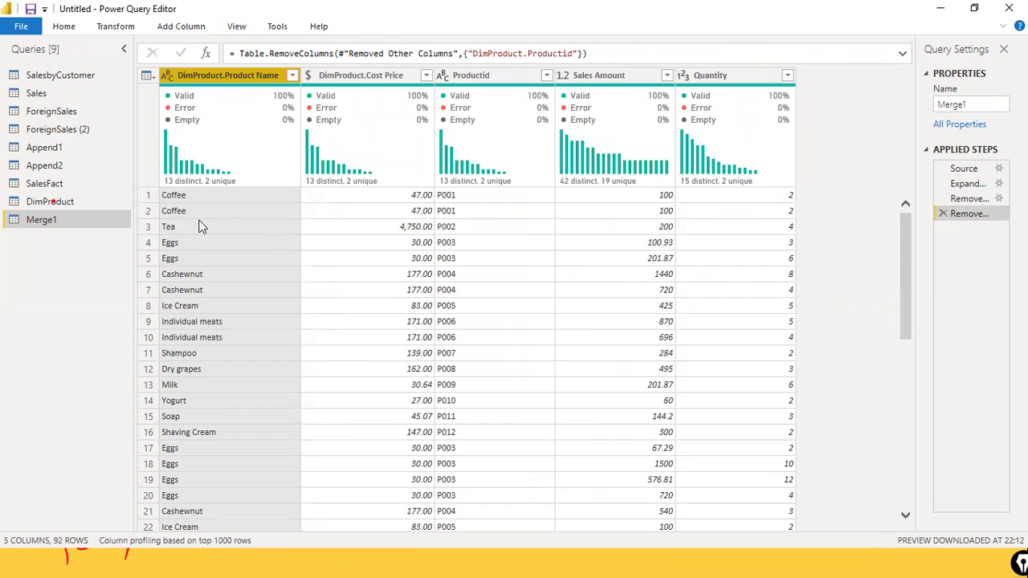
left_click_drag(514, 75, 204, 88)
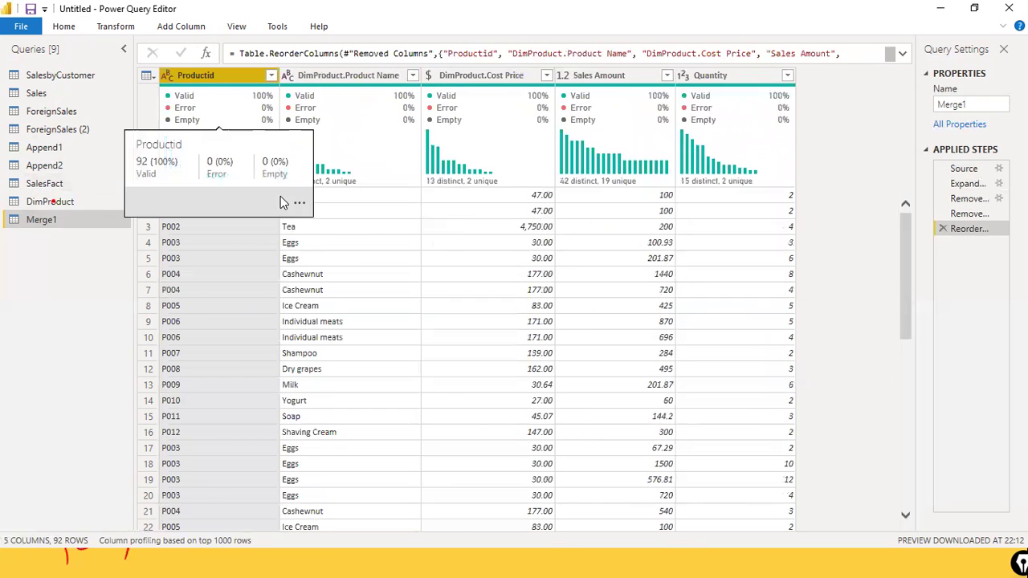
mouse_move(474, 162)
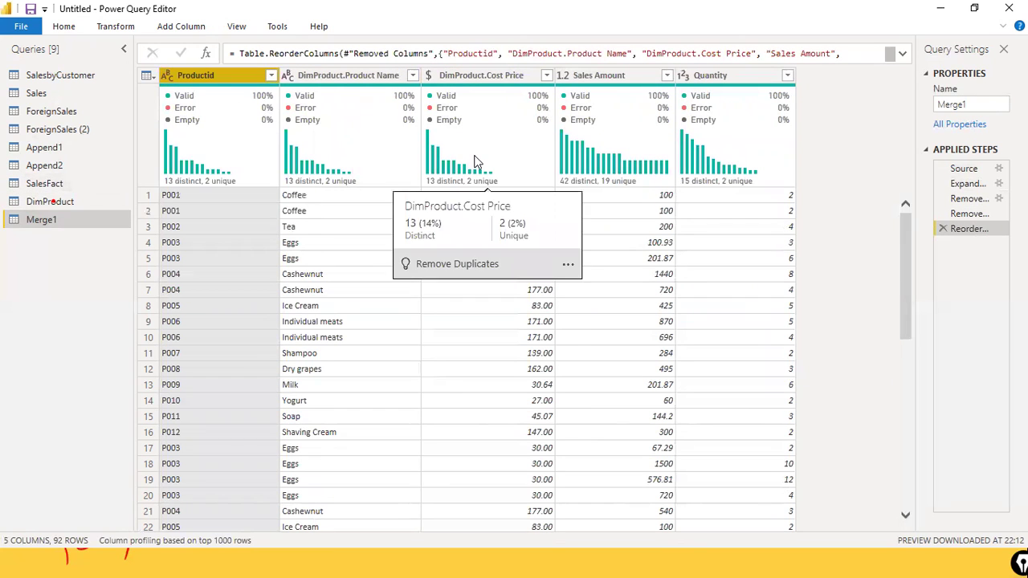
left_click(942, 215)
left_click(585, 312)
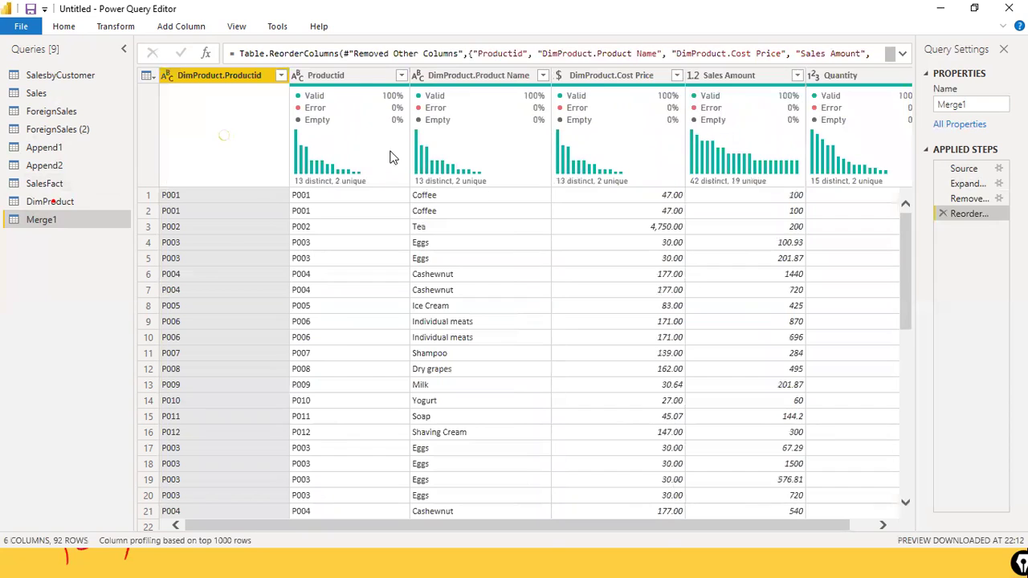
- Remove DimProduct.Productid and Productid again, then delete the failed column-removal step
mouse_move(293, 209)
right_click(243, 75)
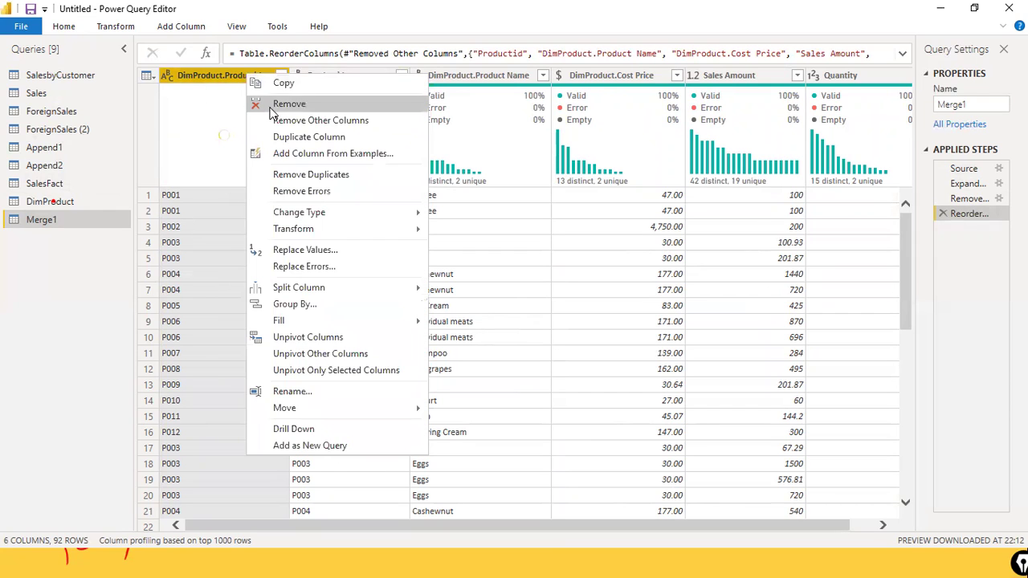
left_click(268, 103)
right_click(229, 80)
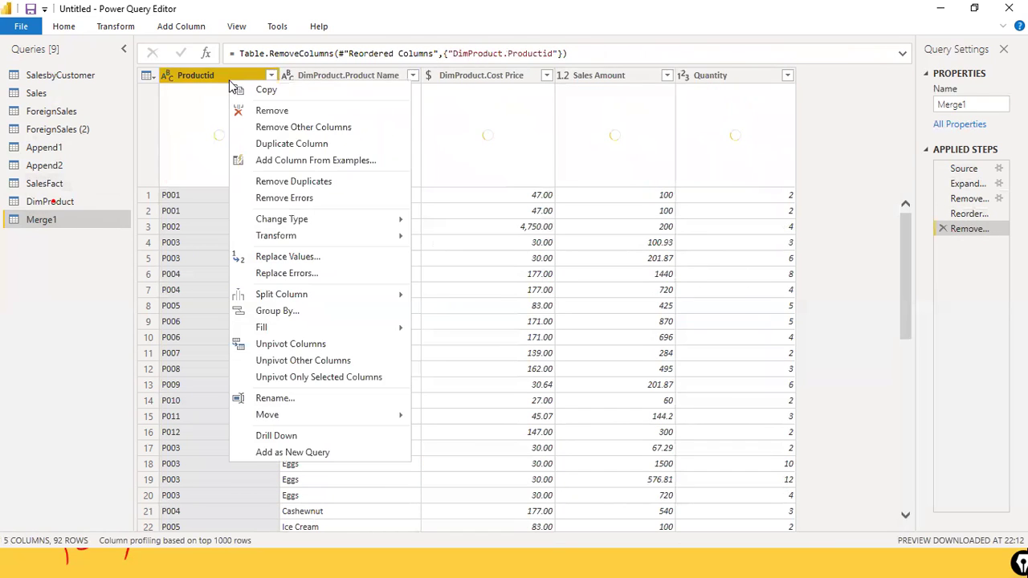
left_click(271, 111)
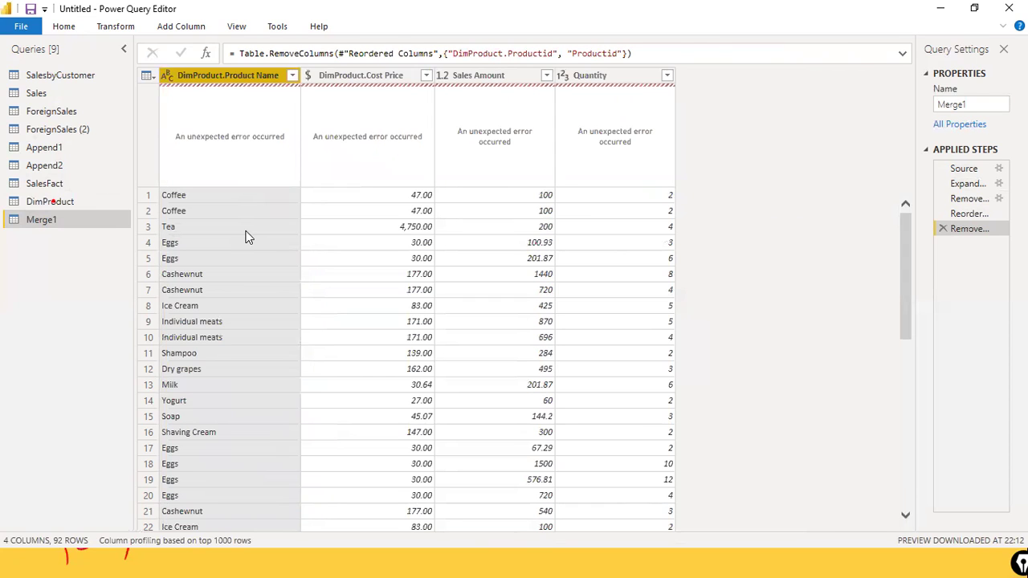
left_click(945, 230)
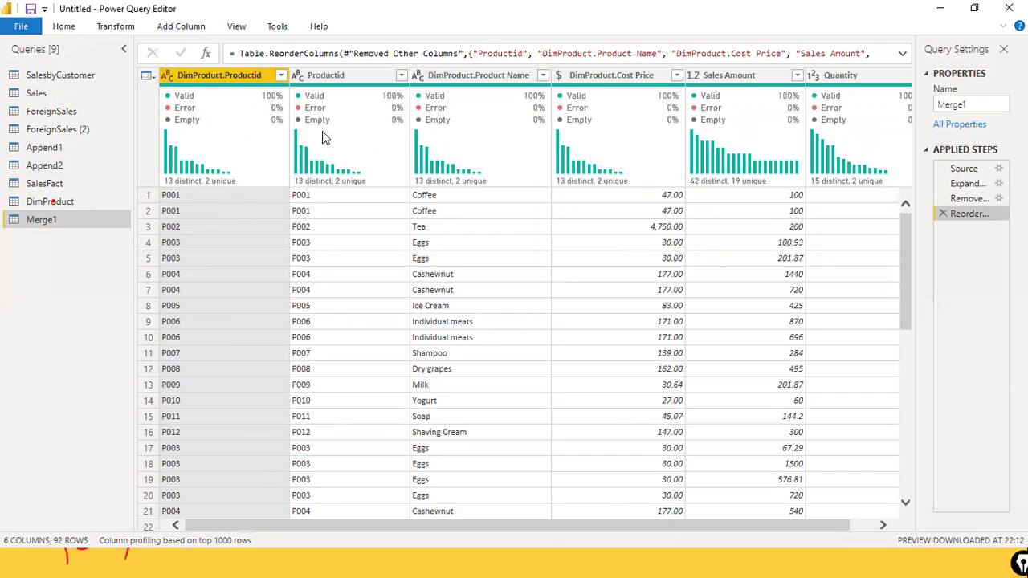
- Select Productid and DimProduct.Productid together and remove both columns from Merge1
left_click(338, 75)
left_click(253, 77, "ctrl")
right_click(253, 77)
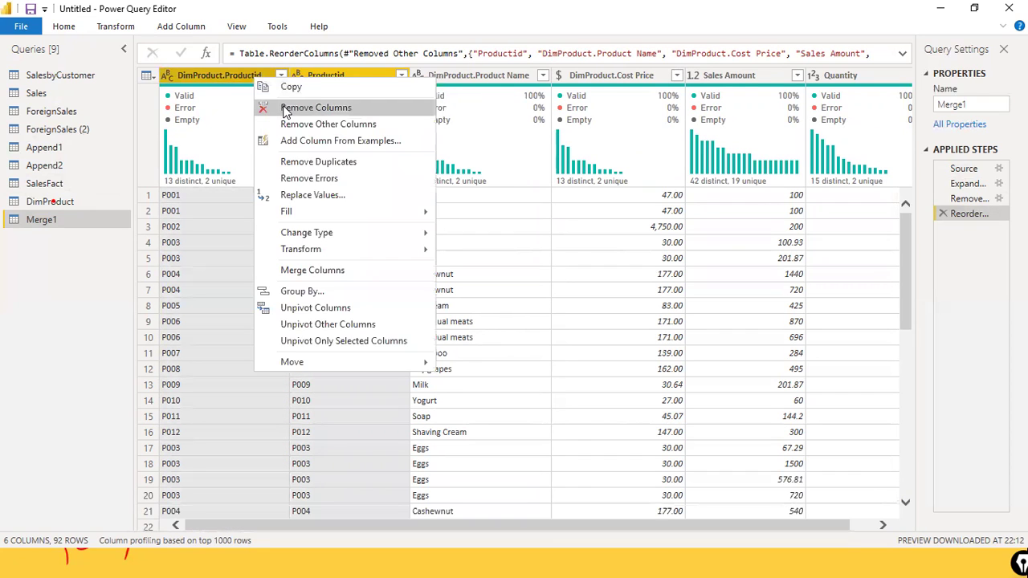
left_click(283, 105)
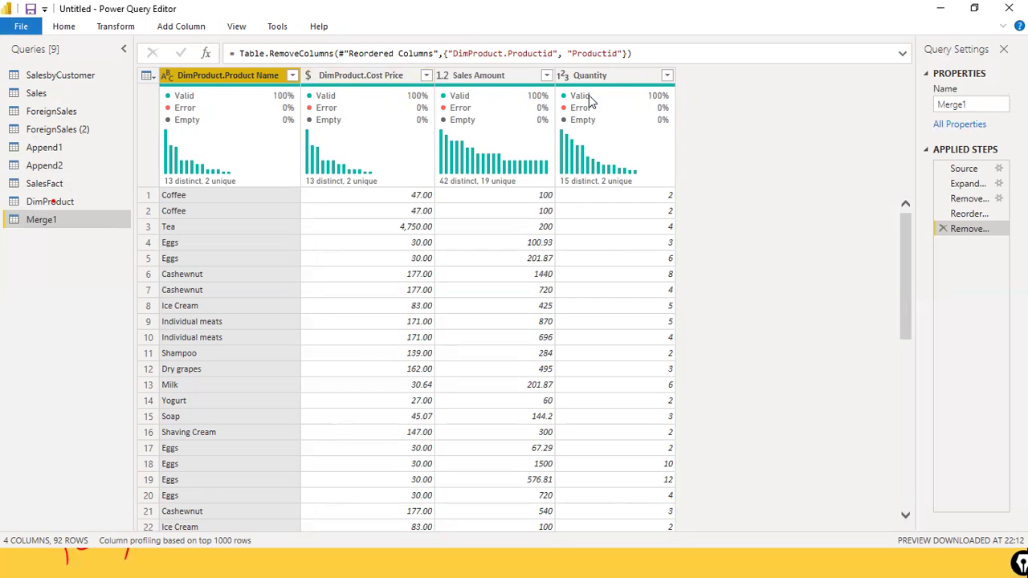
mouse_move(346, 131)
- Draw pen arrows from DimProduct and SalesFact to the Product Name column, then return to PowerPoint
left_click_drag(75, 207, 227, 84)
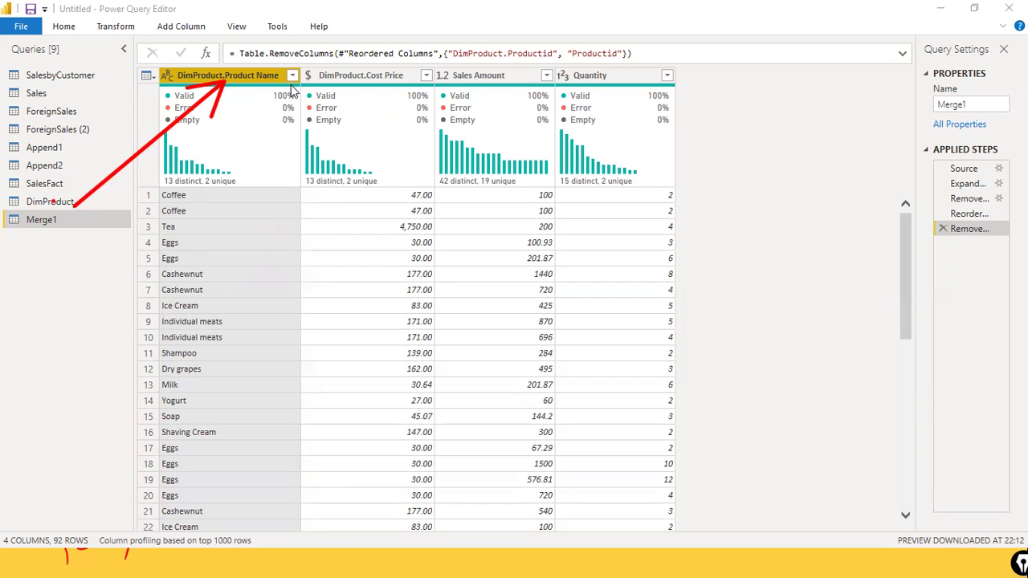
mouse_move(67, 184)
left_mouse_down()
mouse_move(97, 136)
mouse_move(153, 104)
mouse_move(297, 112)
mouse_move(128, 164)
mouse_move(121, 201)
mouse_move(138, 173)
left_mouse_up()
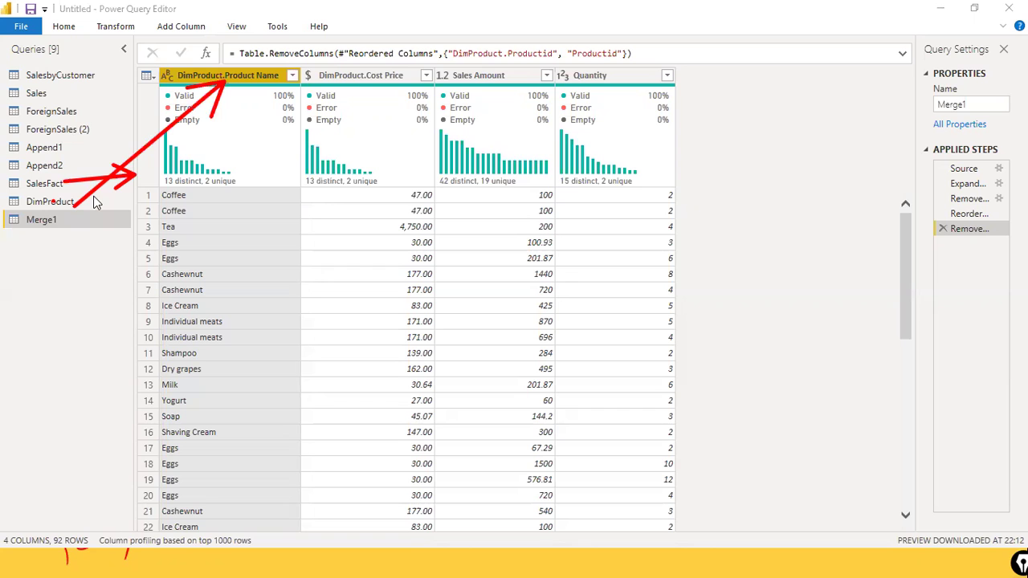
key("alt+Tab")
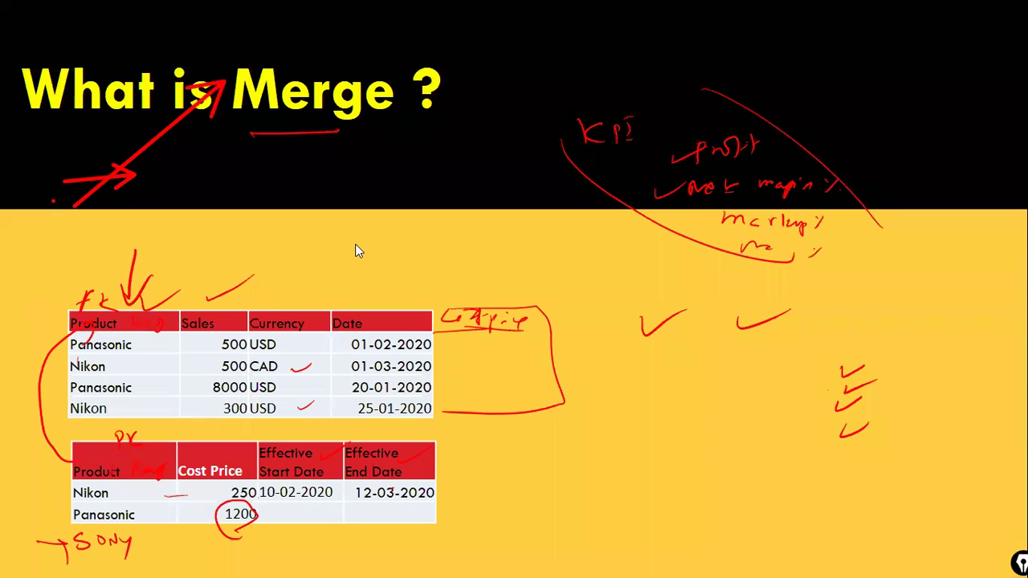
- End the slide show discarding its ink, restart from the current slide, and erase the pen marks
key("Escape")
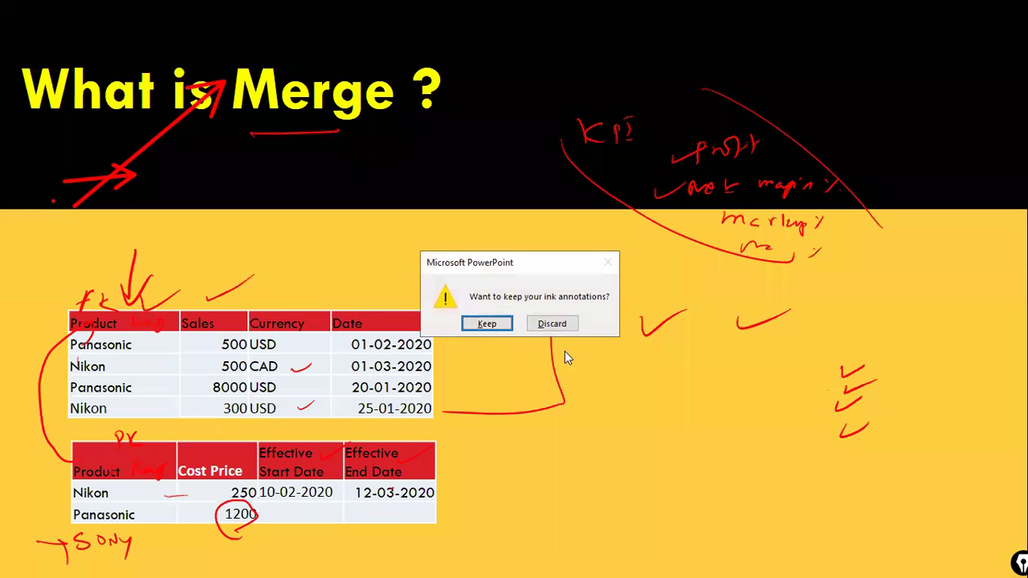
left_click(560, 325)
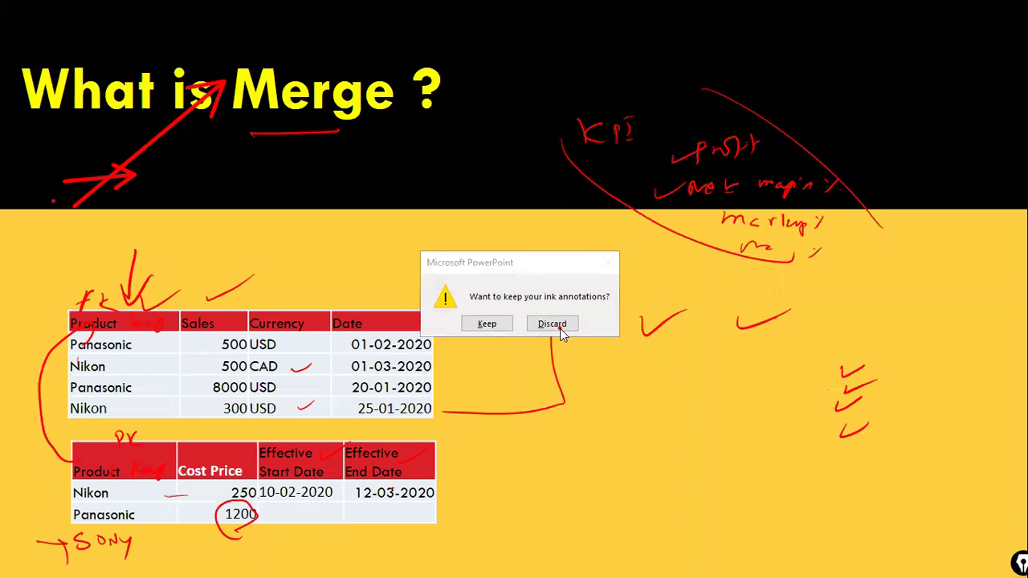
left_click(565, 325)
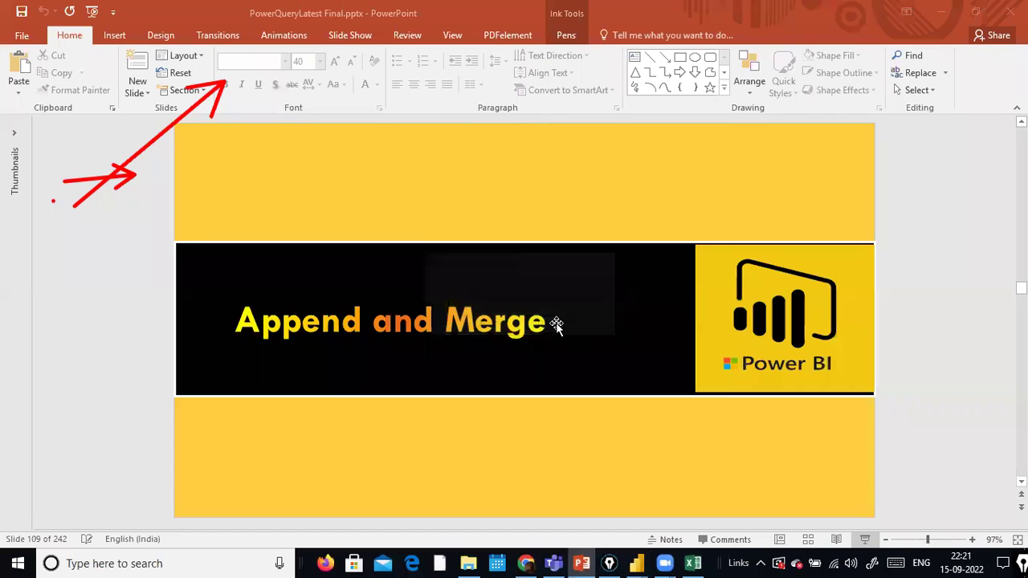
left_click(864, 539)
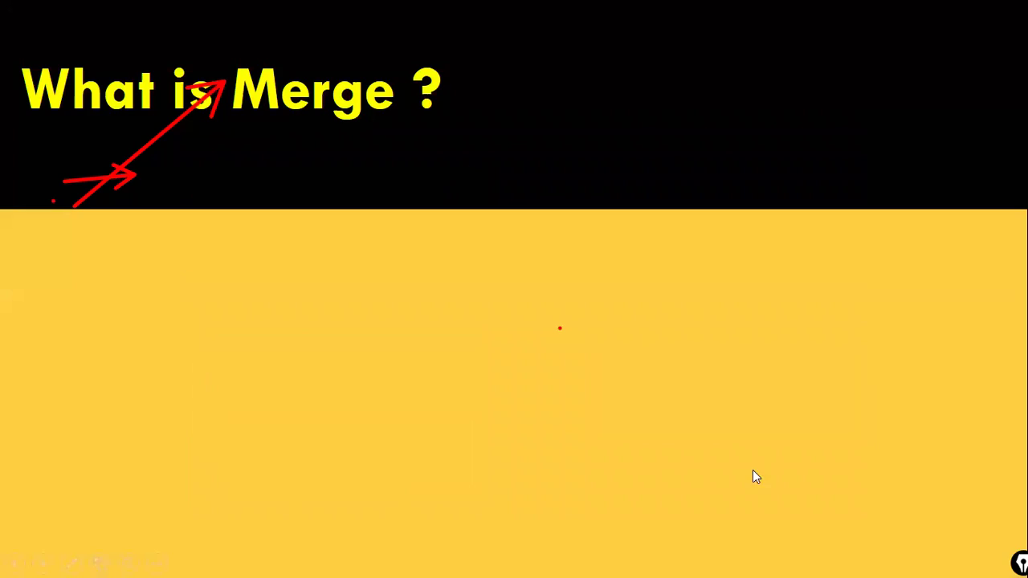
key("e")
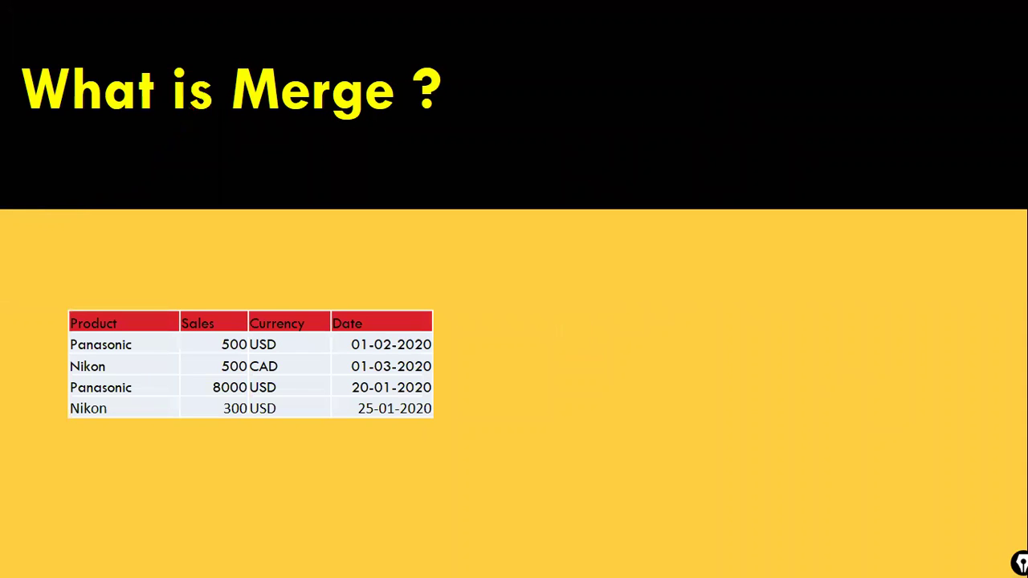
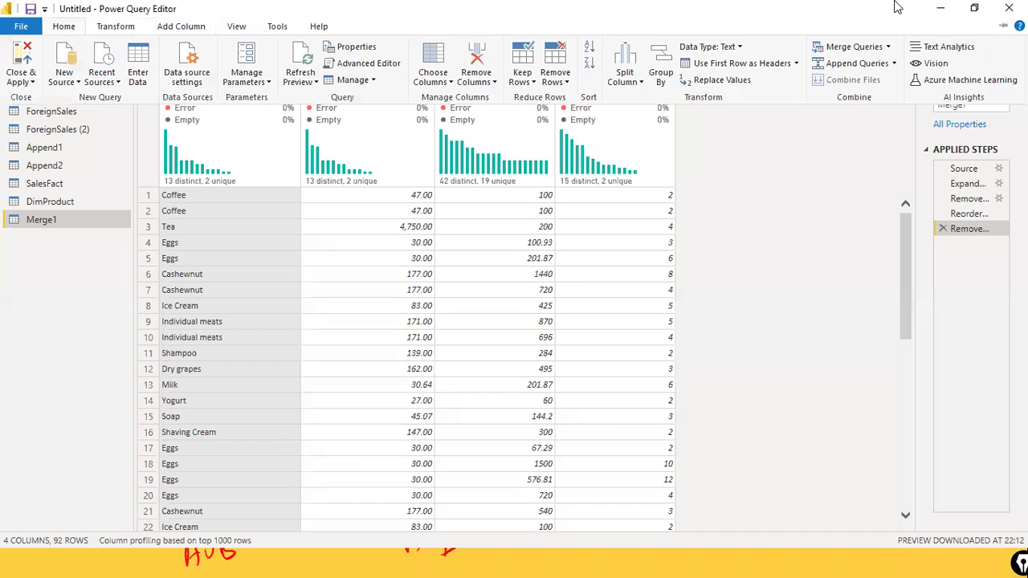
- Start a Merge Queries as New and browse the first-table list without choosing one
left_click(887, 47)
left_click(879, 82)
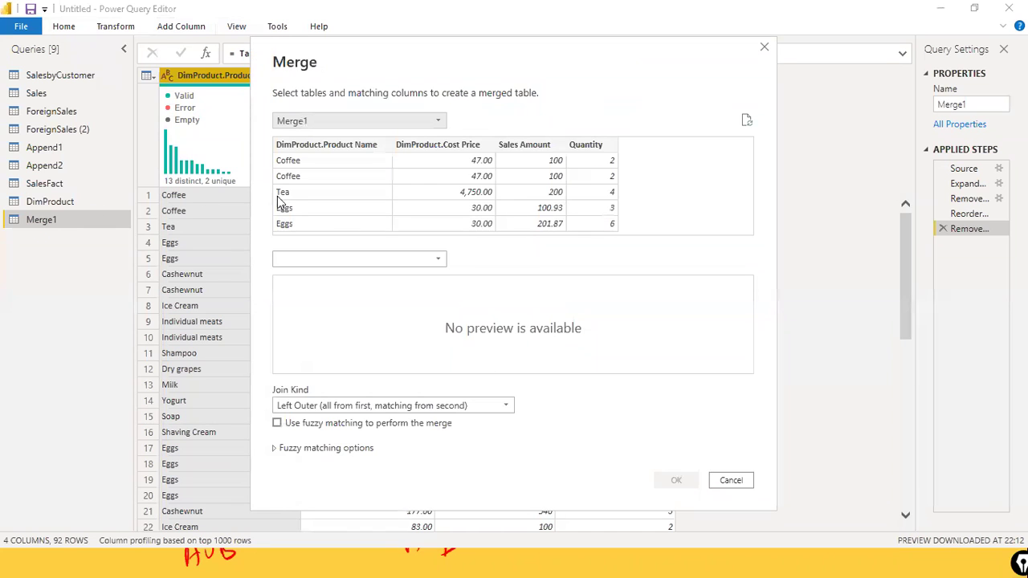
left_click(442, 122)
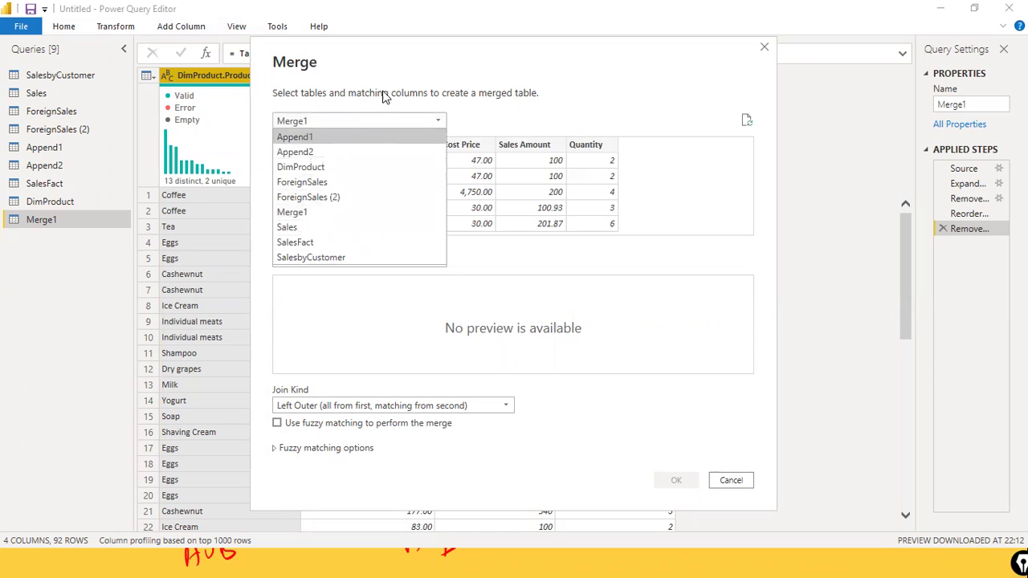
left_click(608, 76)
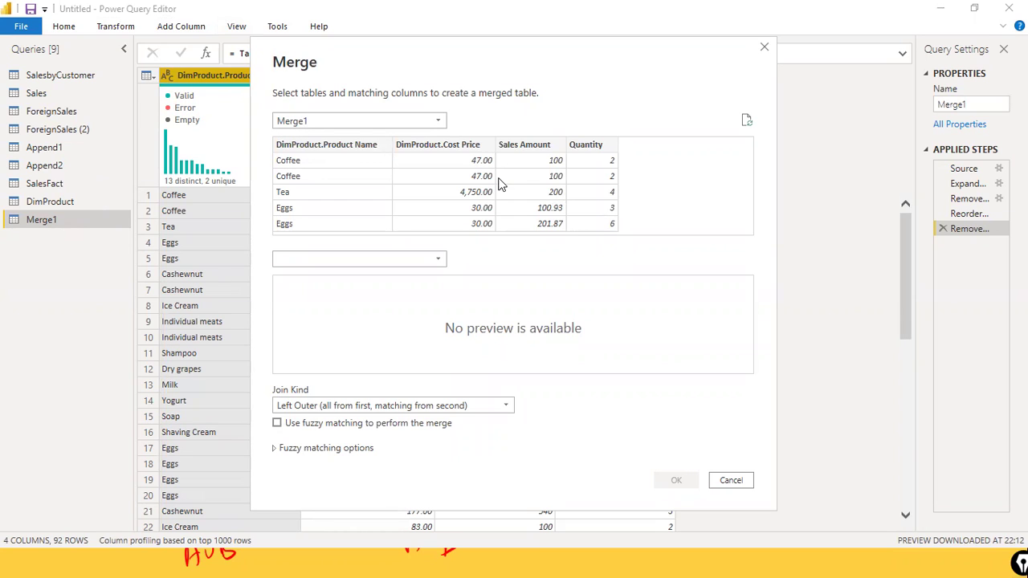
- Pick DimProduct as the first table, cancel the merge, and display the SalesFact query
left_click(440, 121)
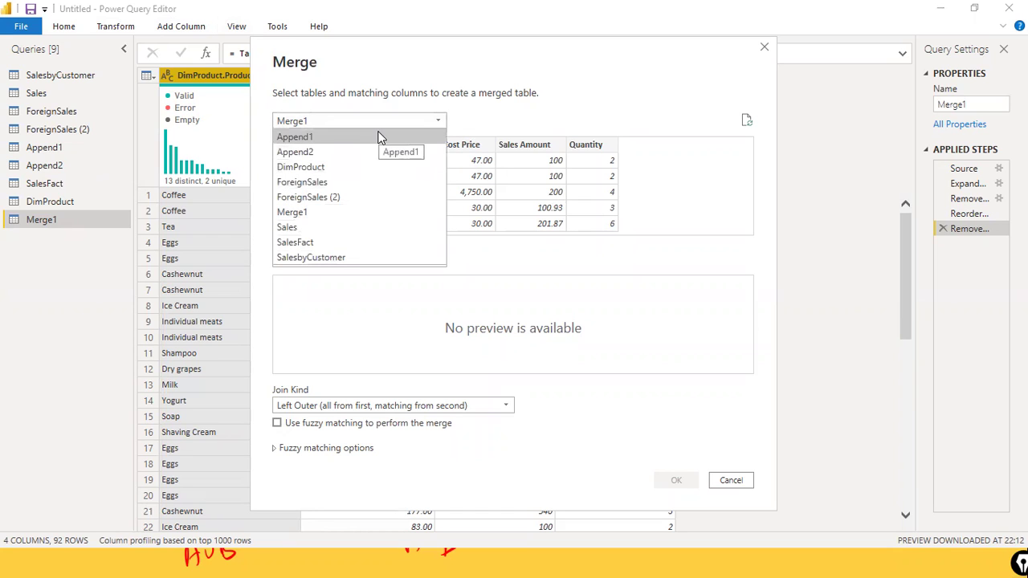
left_click(346, 171)
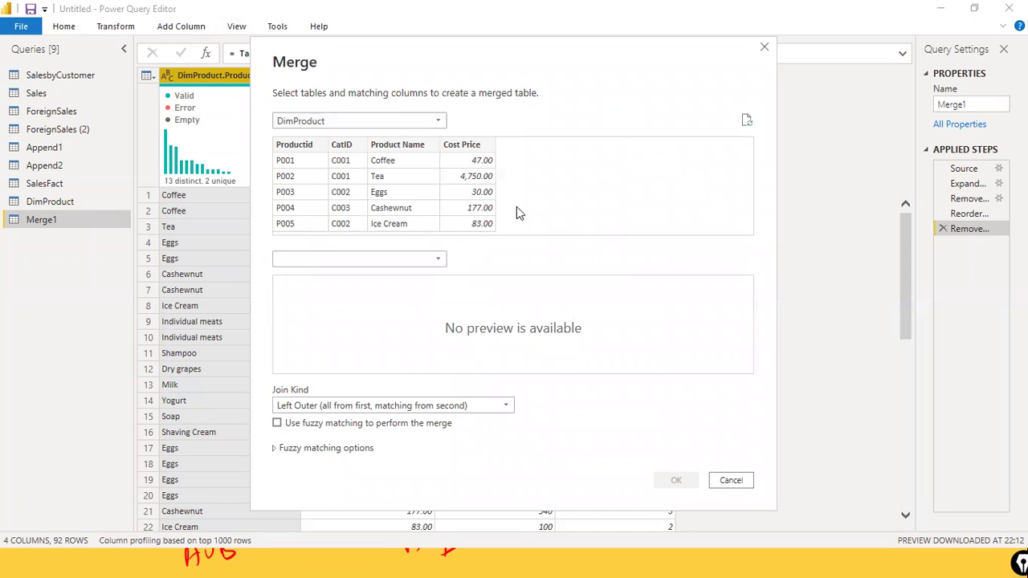
left_click(764, 47)
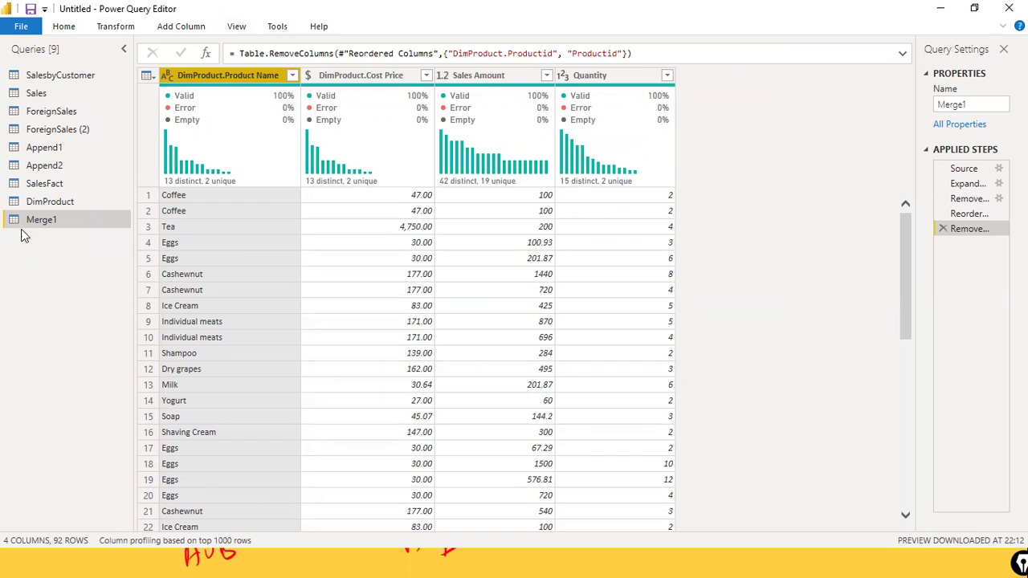
left_click(56, 203)
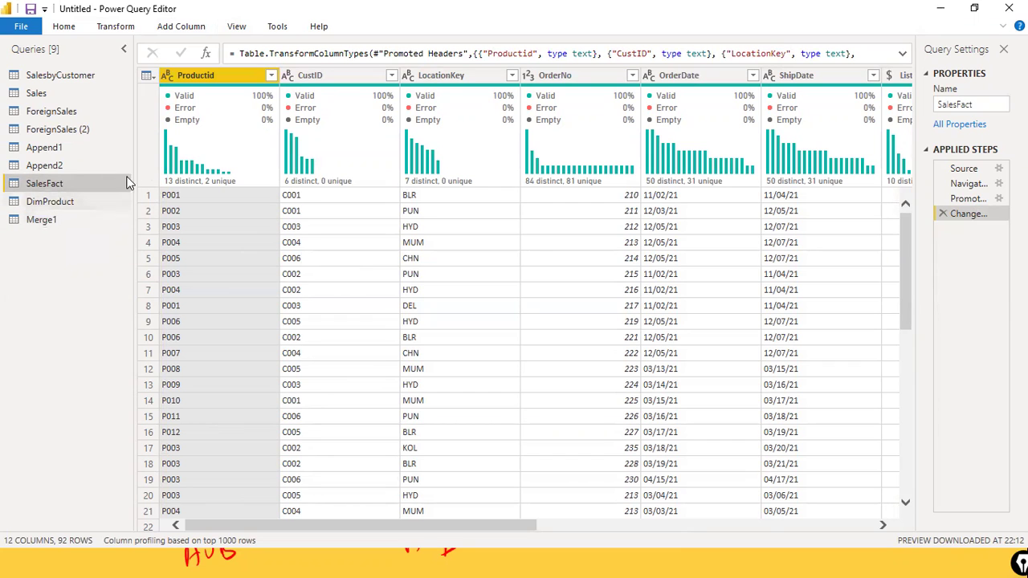
- Start Merge Queries as New with DimProduct as the first table
left_click(63, 26)
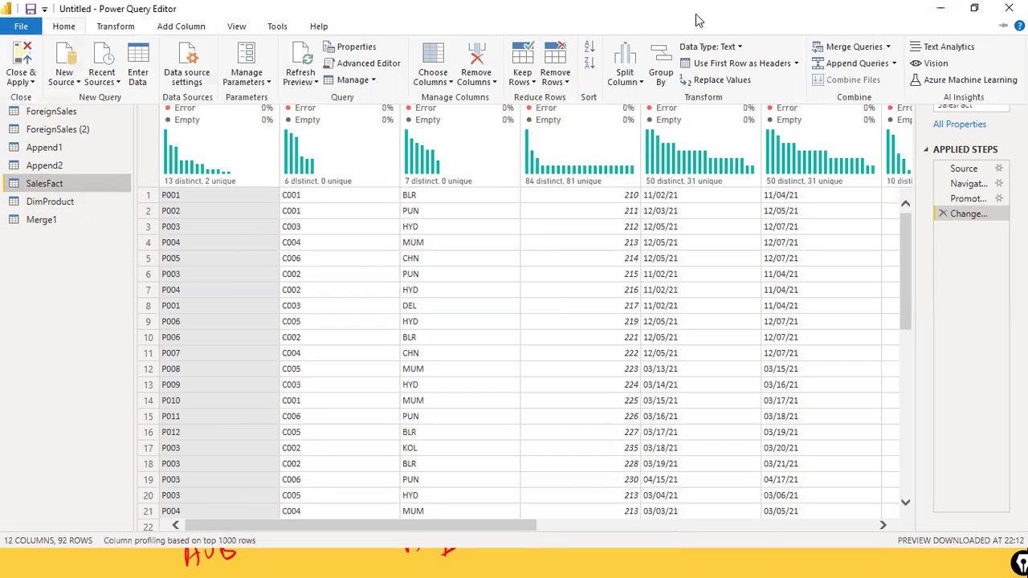
left_click(889, 50)
left_click(887, 81)
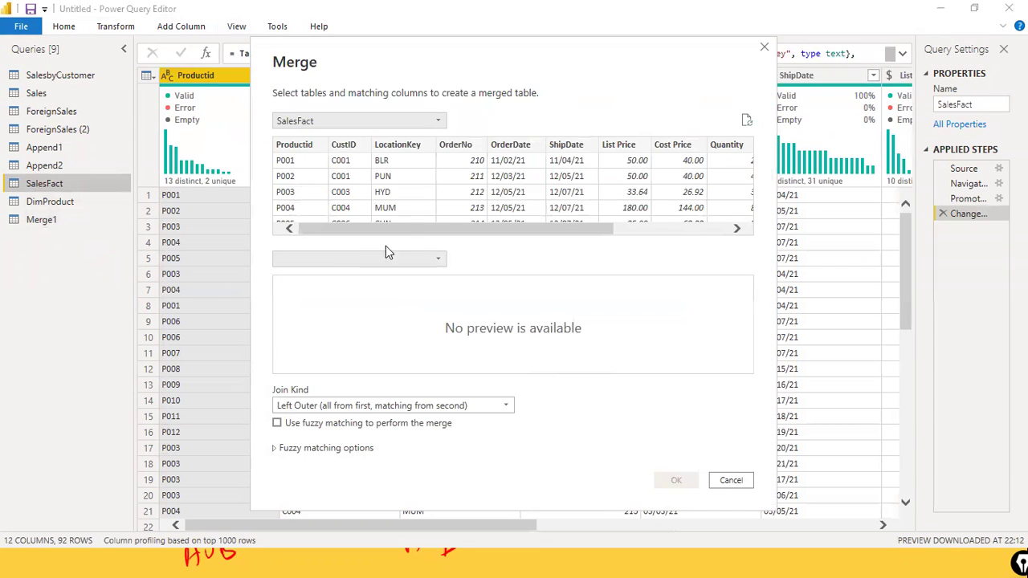
left_click(440, 259)
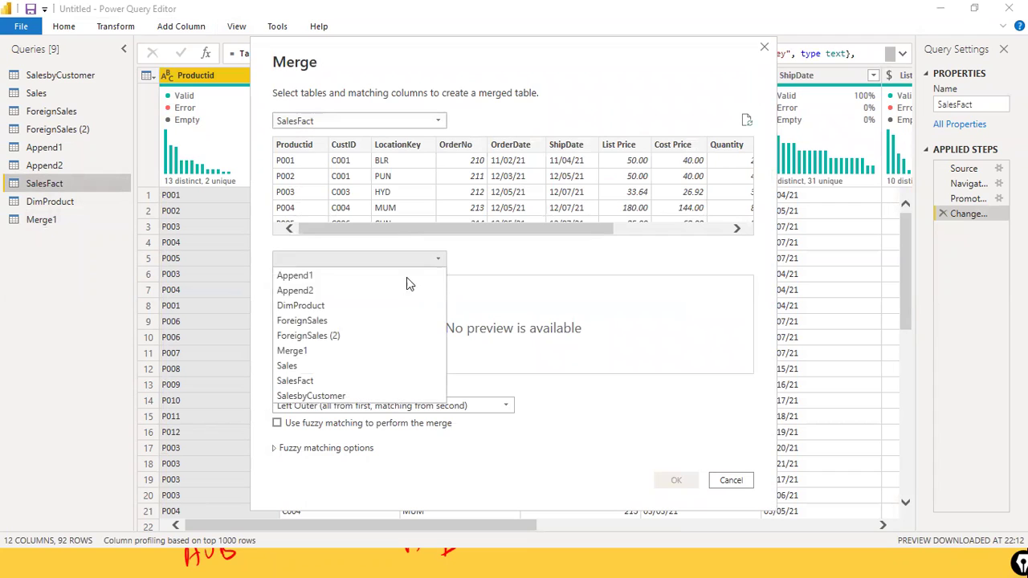
left_click(454, 122)
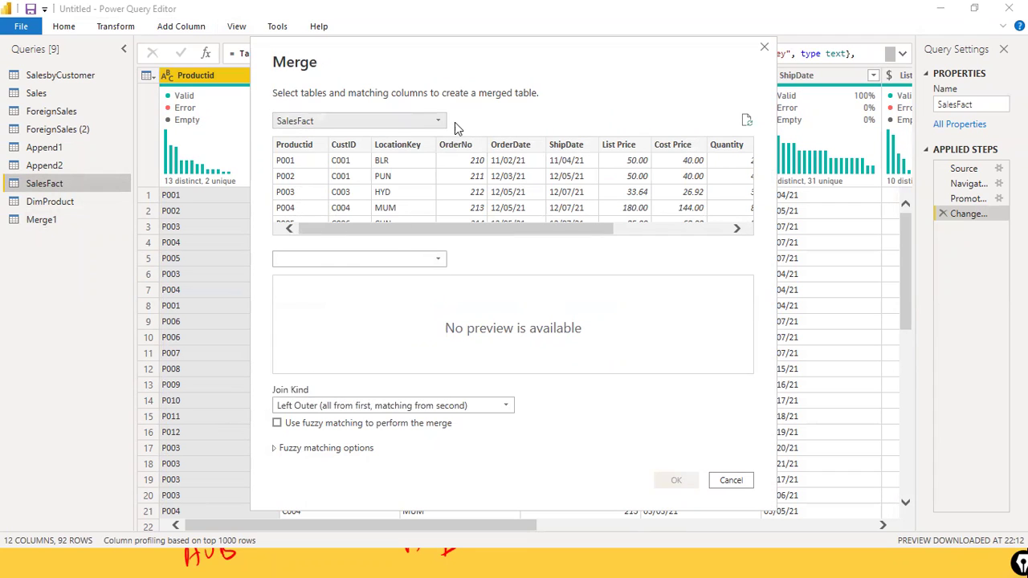
left_click(438, 122)
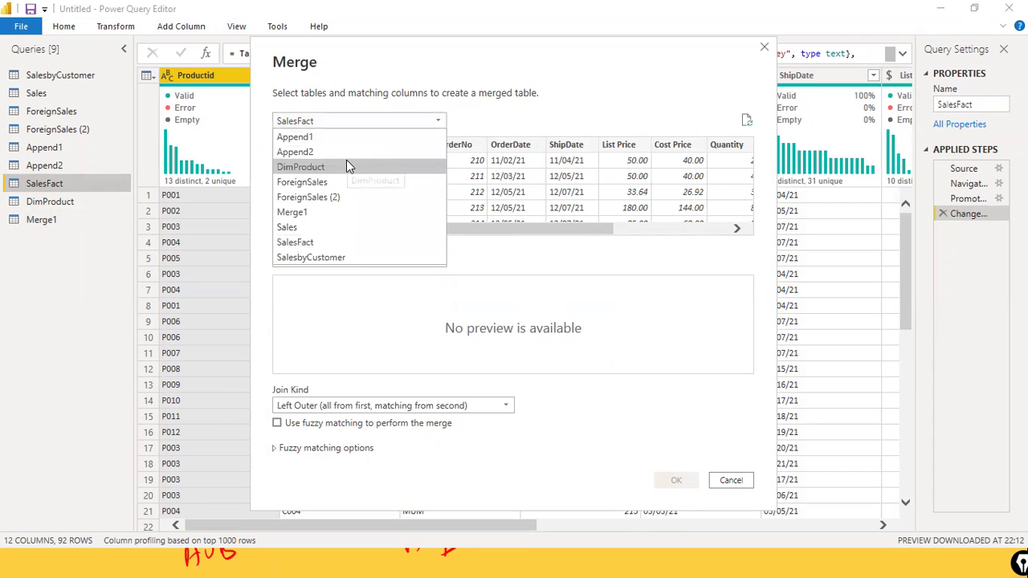
left_click(347, 166)
- Join SalesFact as the second table on both ProductId columns with Left Outer, creating Merge2
left_click(437, 258)
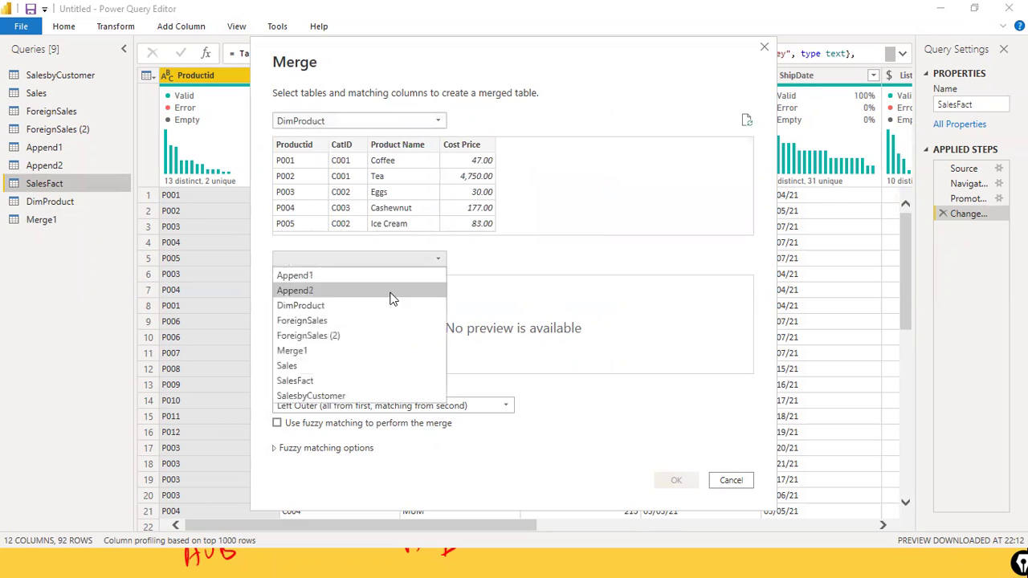
left_click(342, 383)
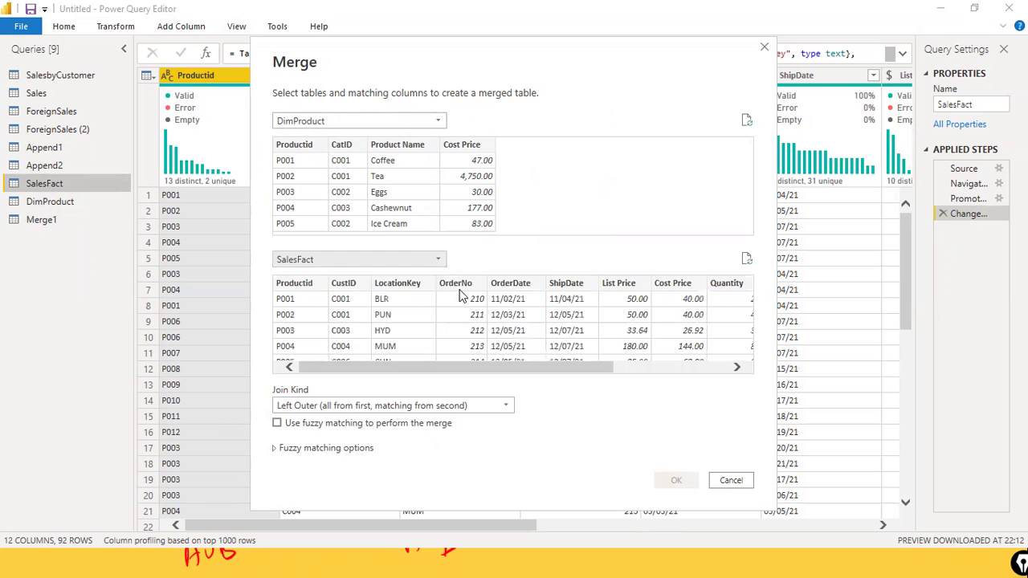
left_click(309, 148)
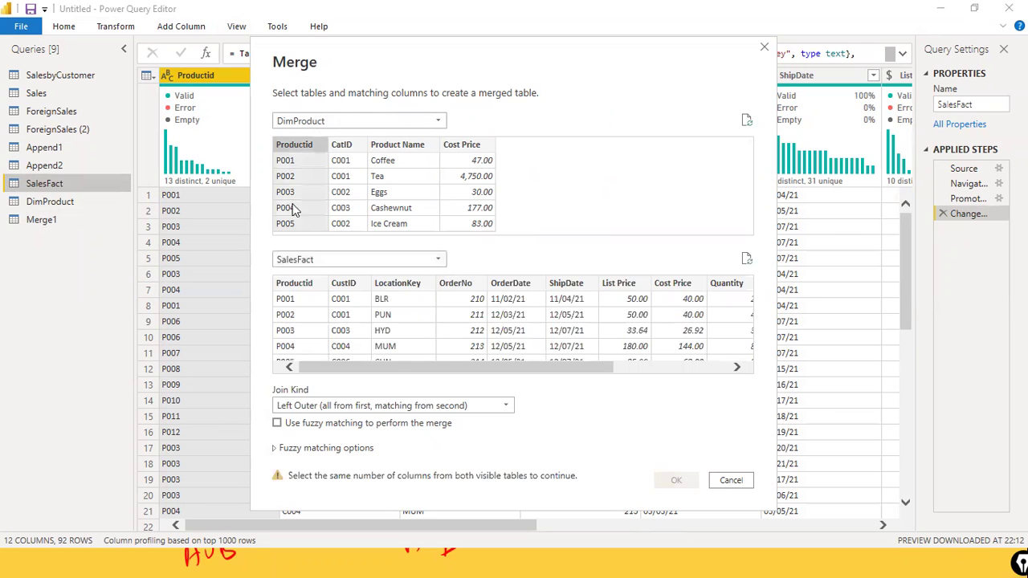
left_click(292, 283)
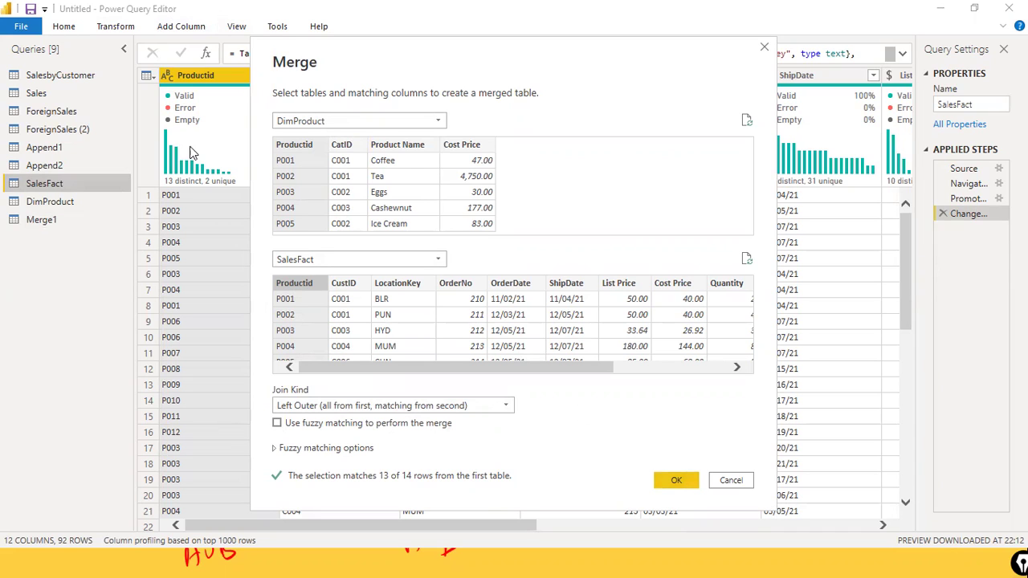
left_click(678, 480)
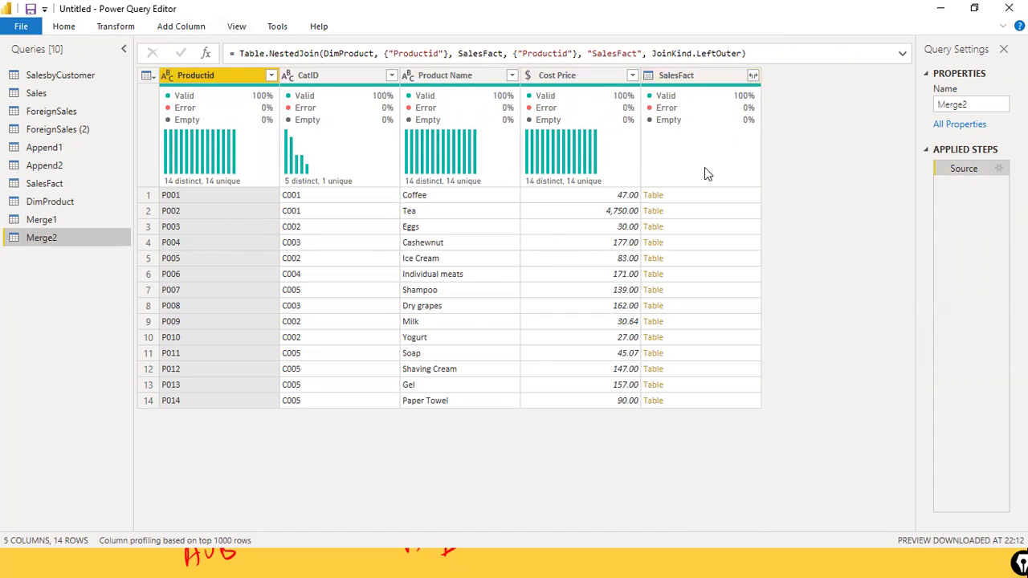
- Expand Merge2's SalesFact column to only Quantity, Sales Amount and Profit
left_click(752, 75)
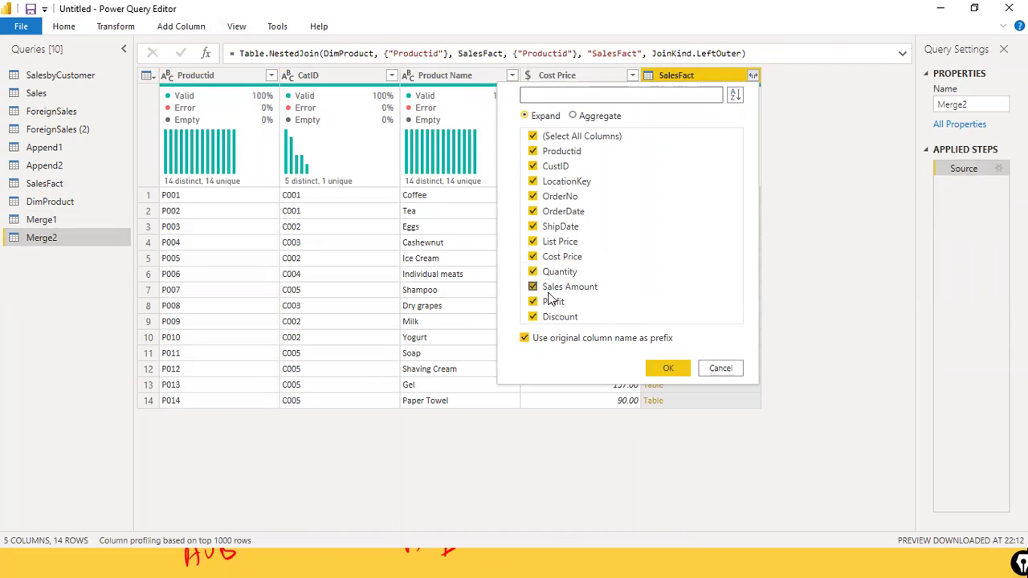
left_click(532, 136)
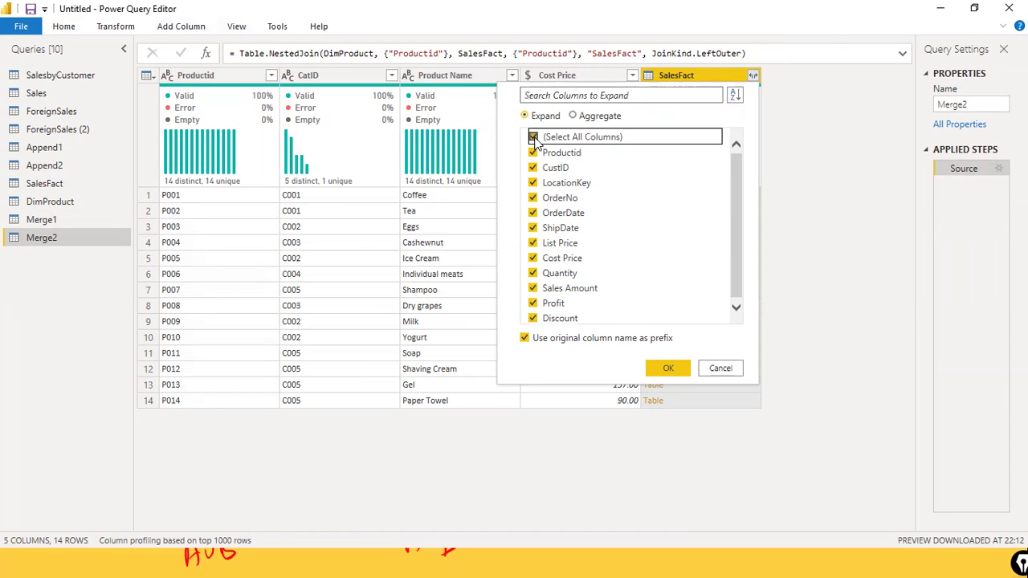
left_click(533, 273)
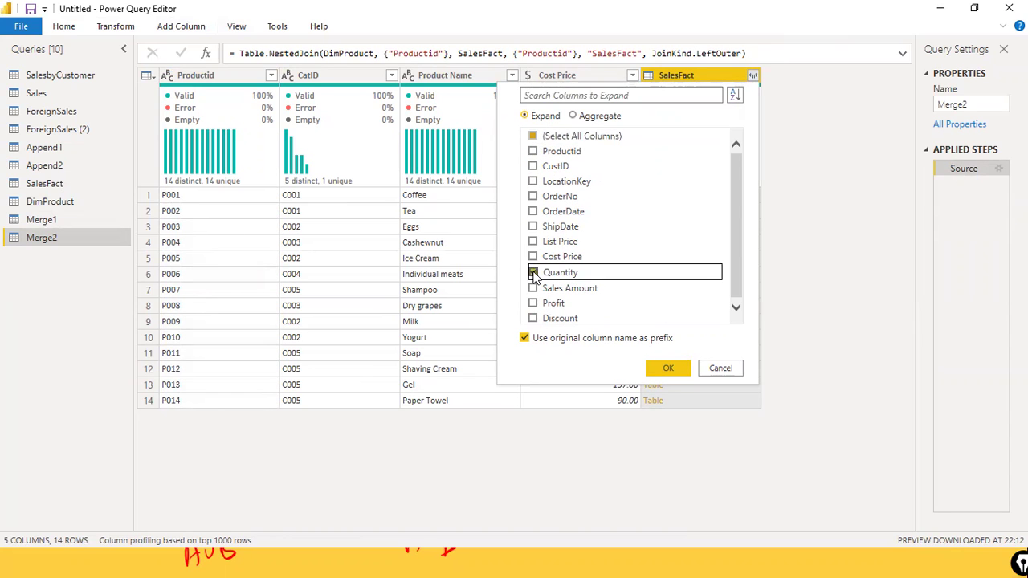
left_click(533, 287)
left_click(533, 302)
left_click(666, 369)
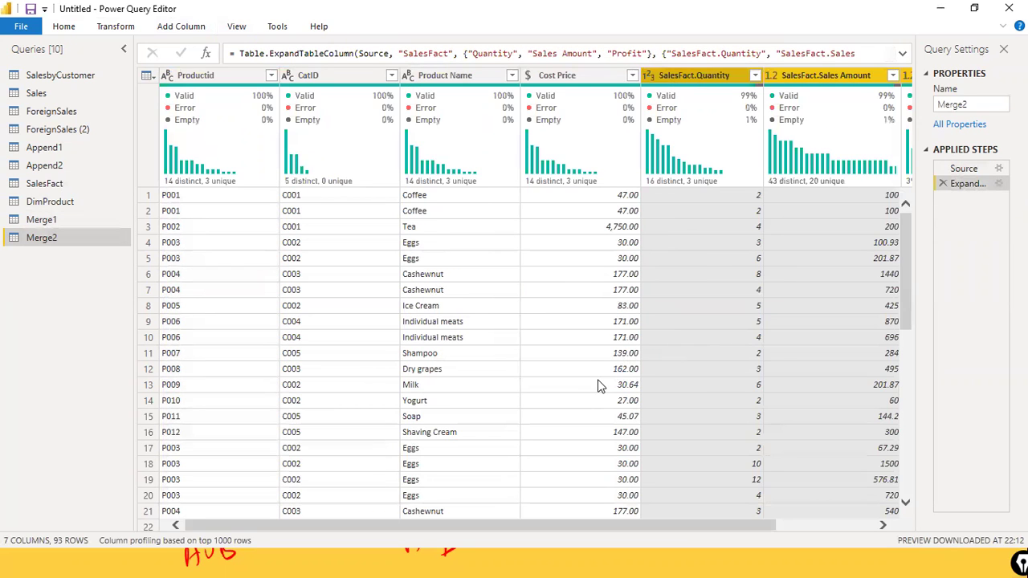
right_click(323, 74)
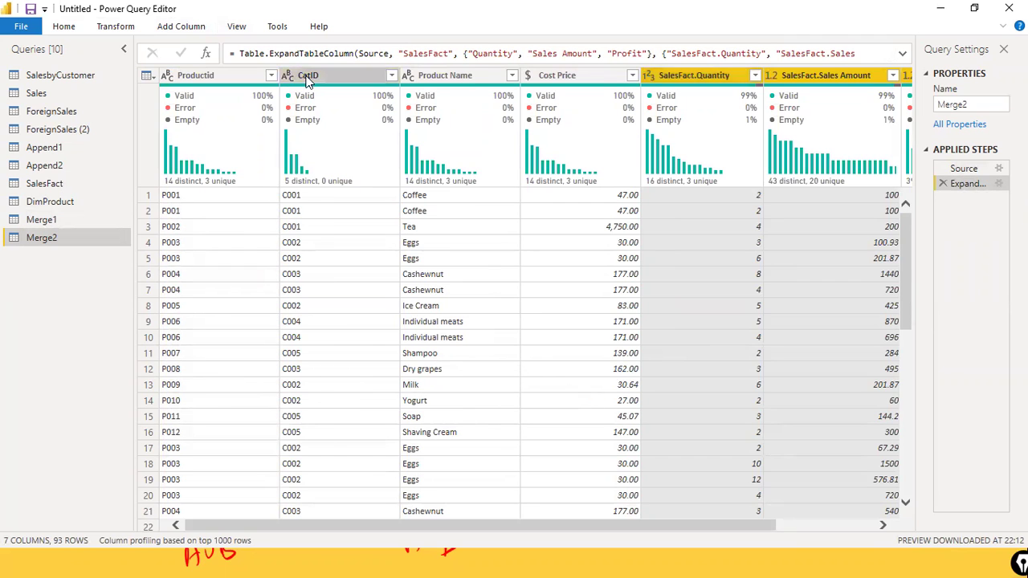
- Remove the CatID column from Merge2 and mark the ProductId values with an annotation stroke
left_click(331, 102)
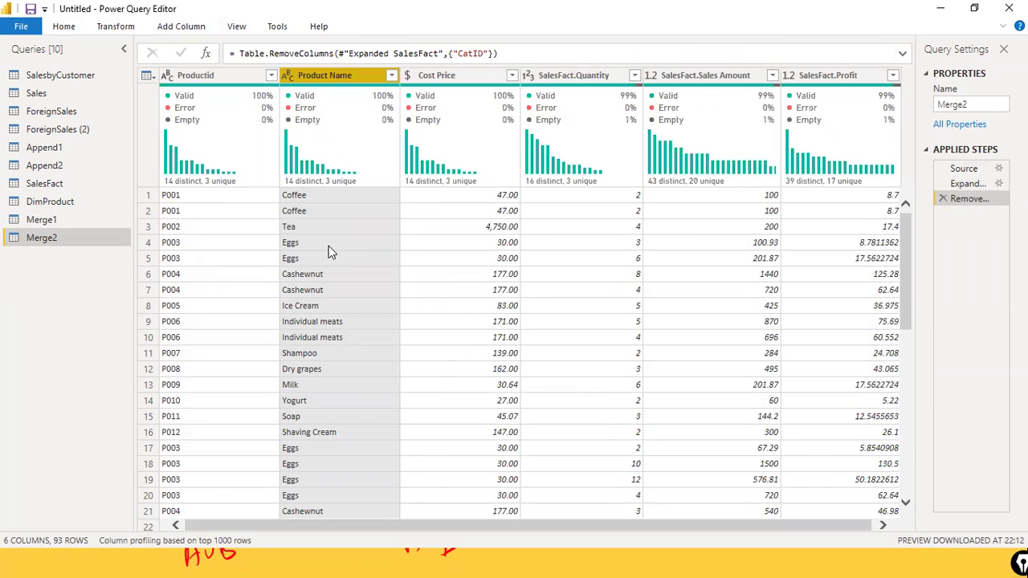
scroll(329, 249, "down", 20)
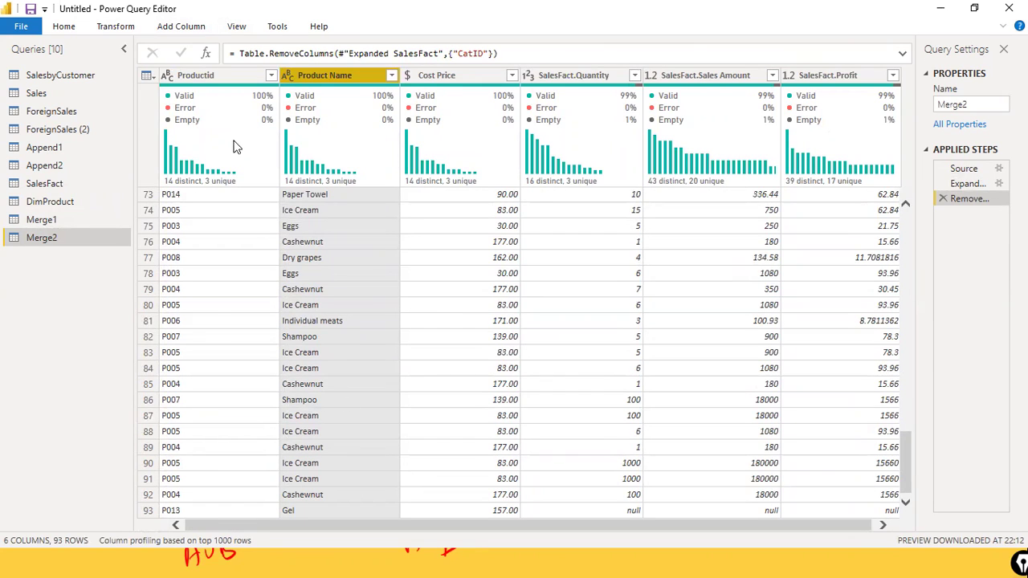
left_click_drag(173, 241, 173, 116)
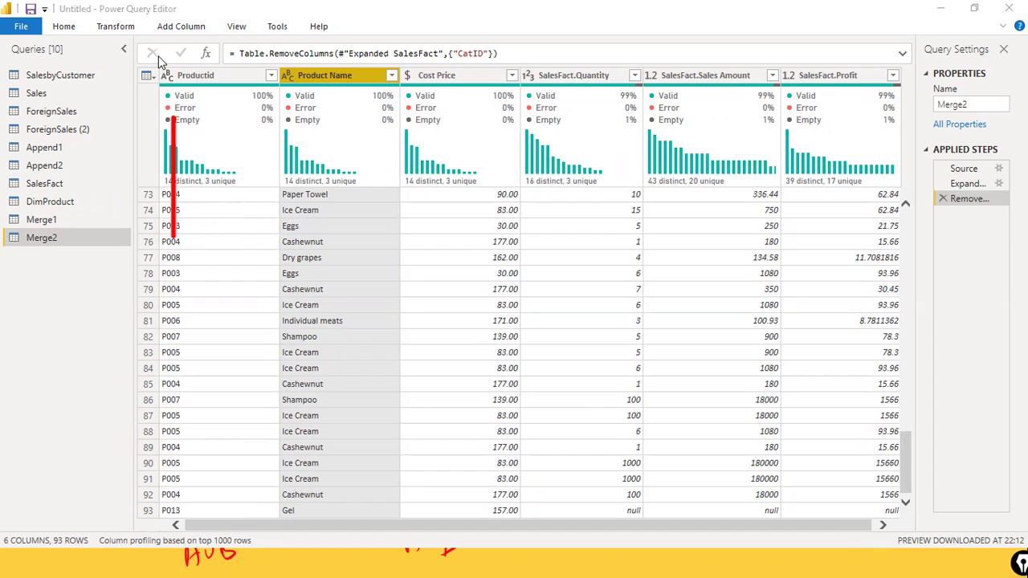
- Box the product columns and draw arrows to Quantity, Sales Amount, Profit and the row count
mouse_move(154, 69)
left_mouse_down()
mouse_move(203, 396)
mouse_move(424, 562)
mouse_move(535, 546)
mouse_move(520, 531)
left_mouse_up()
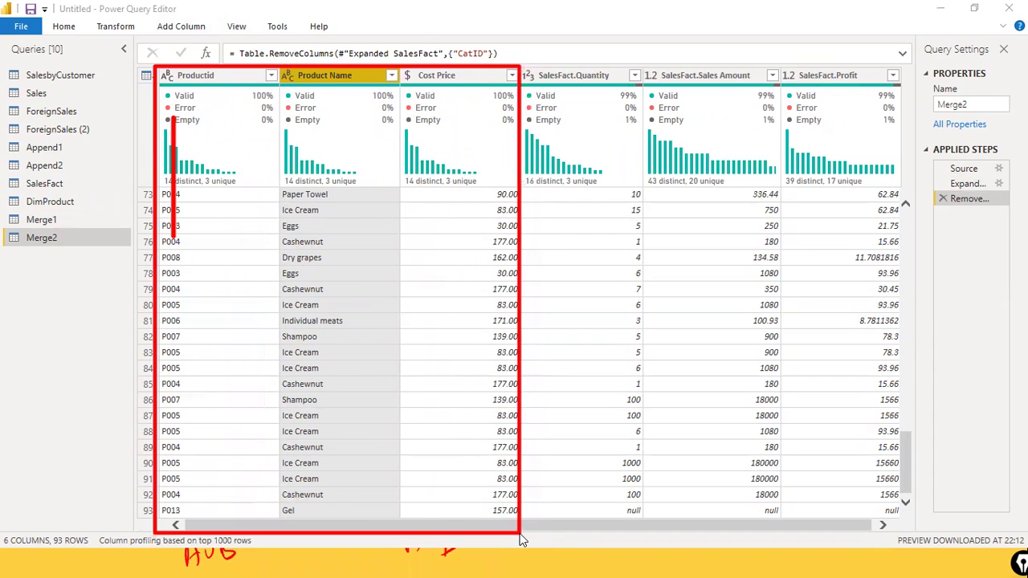
left_click_drag(577, 2, 584, 59)
left_click_drag(676, 11, 695, 82)
left_click_drag(808, 17, 822, 68)
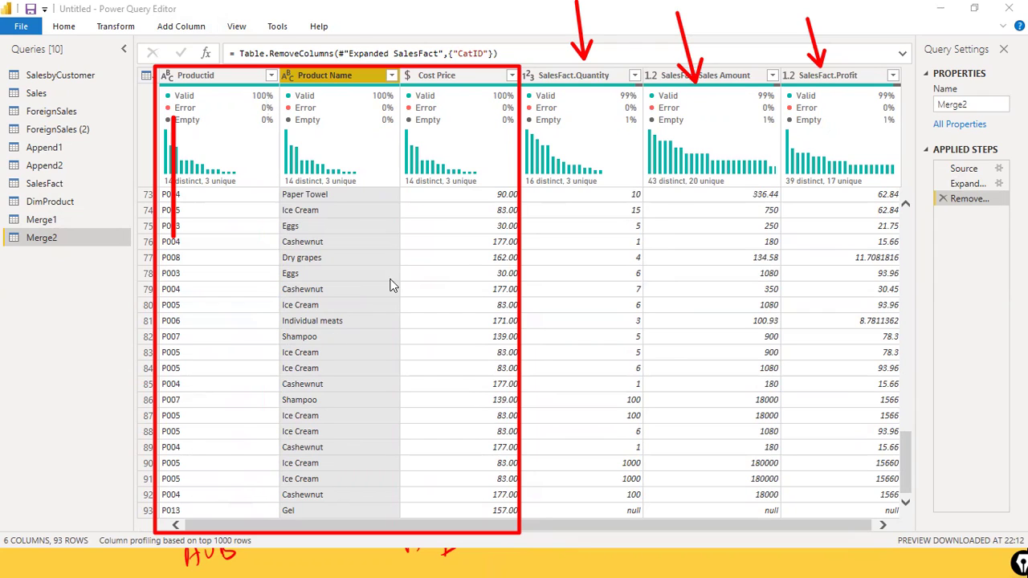
mouse_move(43, 508)
left_mouse_down()
mouse_move(113, 529)
mouse_move(151, 523)
left_mouse_up()
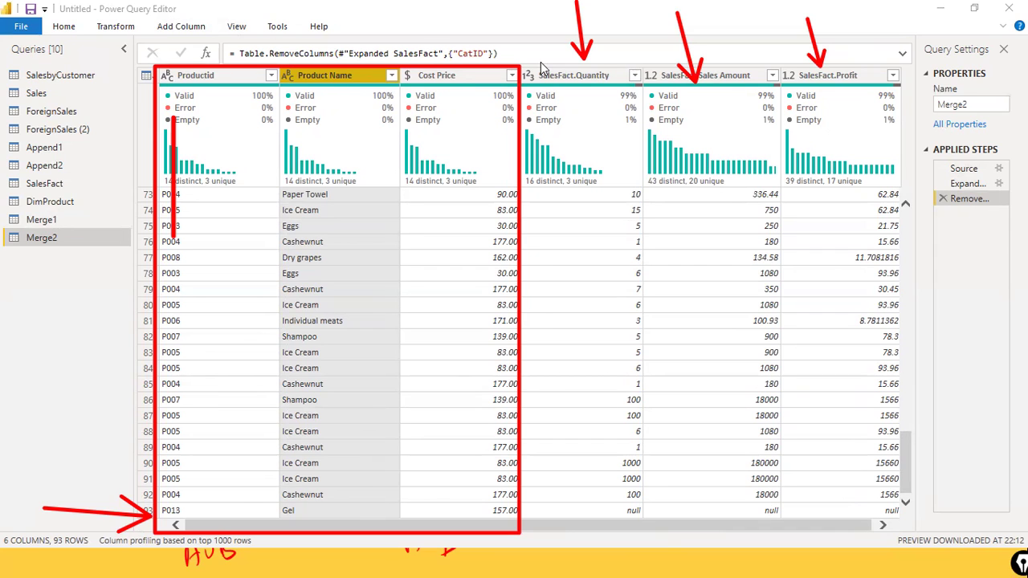
- Clear the screen annotations and Close & Apply the query changes
key("Escape")
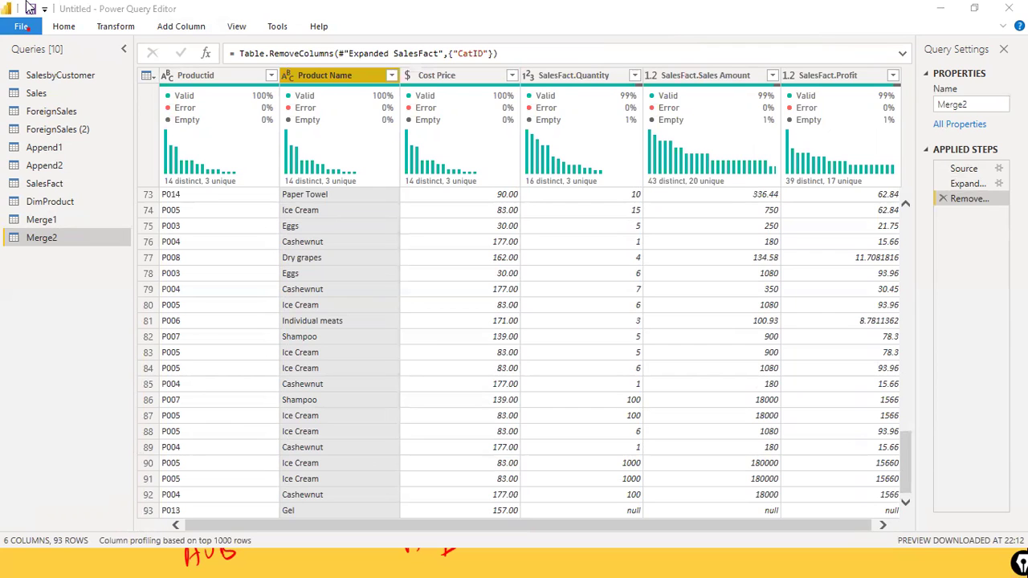
left_click(26, 31)
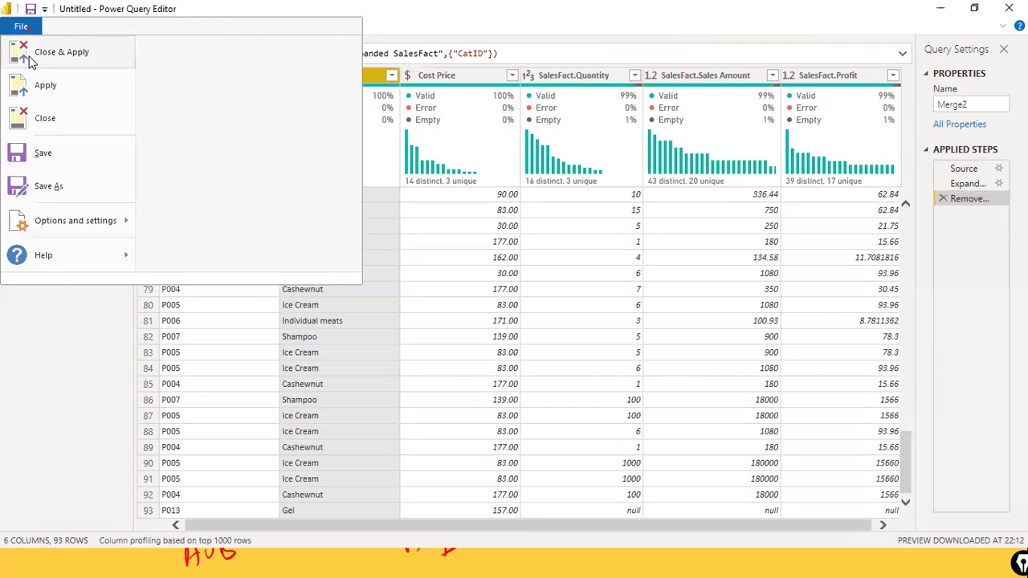
left_click(23, 26)
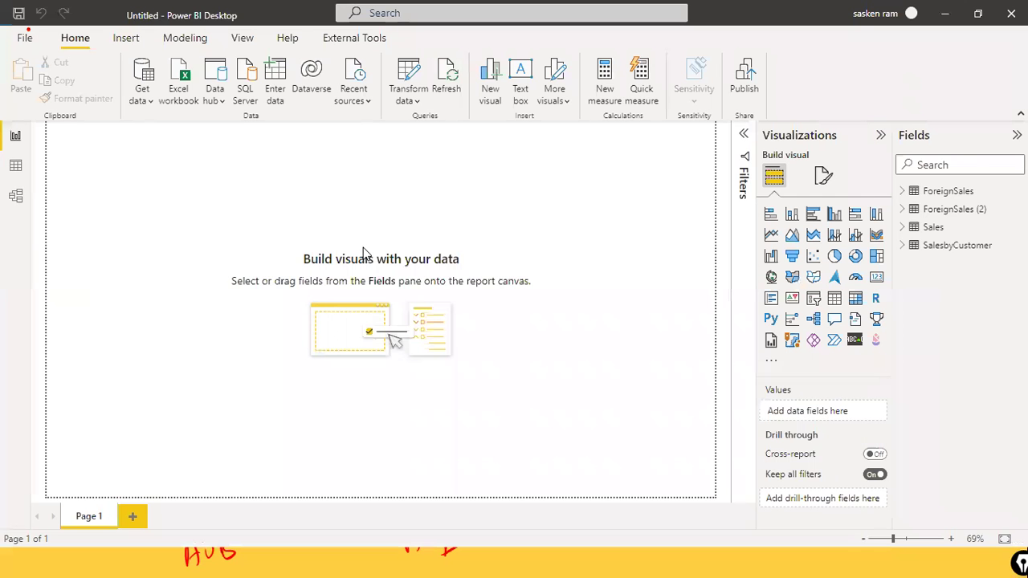
- End the PowerPoint slide show, discarding its ink annotations, and return to Power BI Desktop
key("alt+Tab")
key("alt+Tab")
key("alt+Tab")
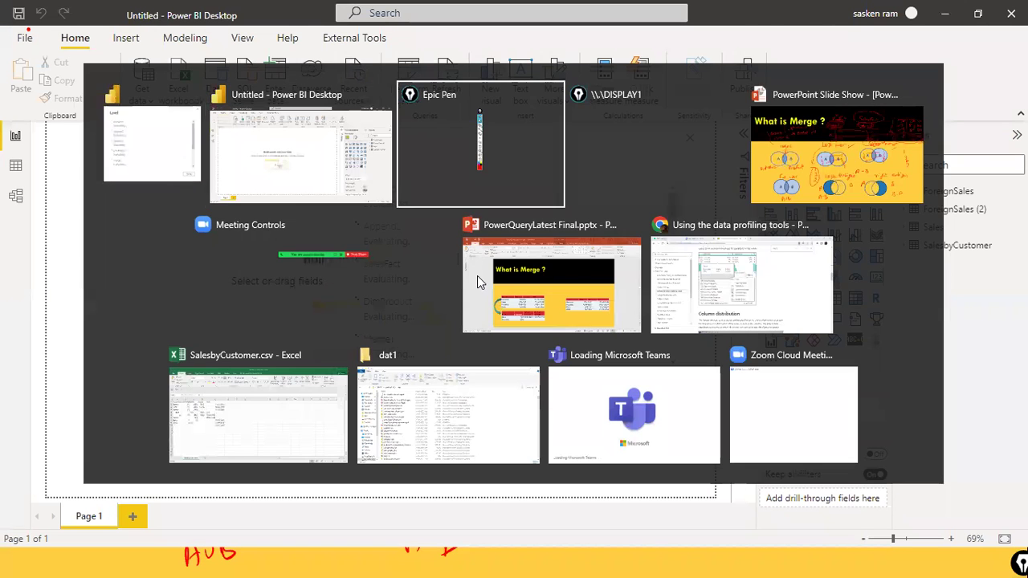
key("Escape")
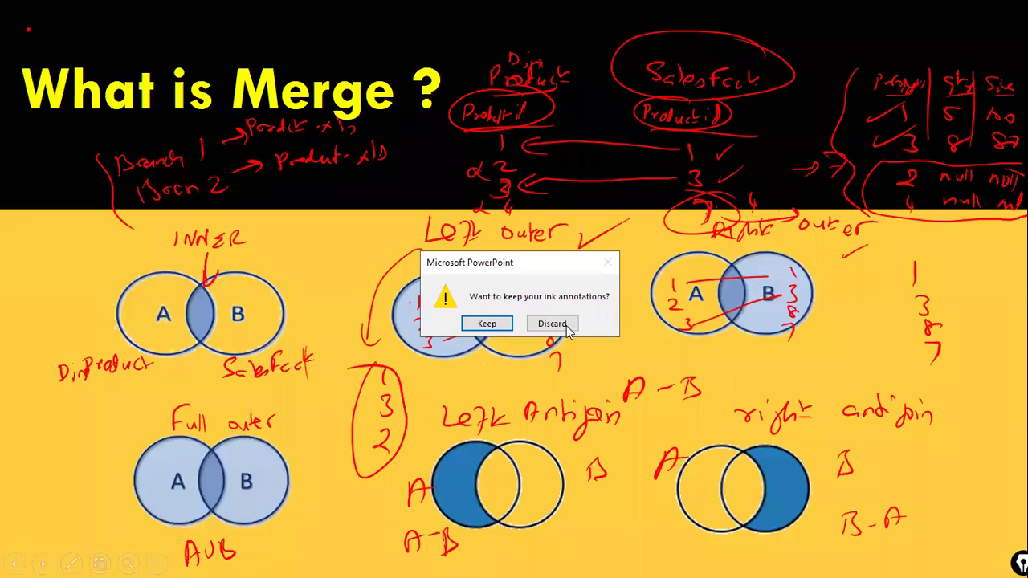
left_click(562, 322)
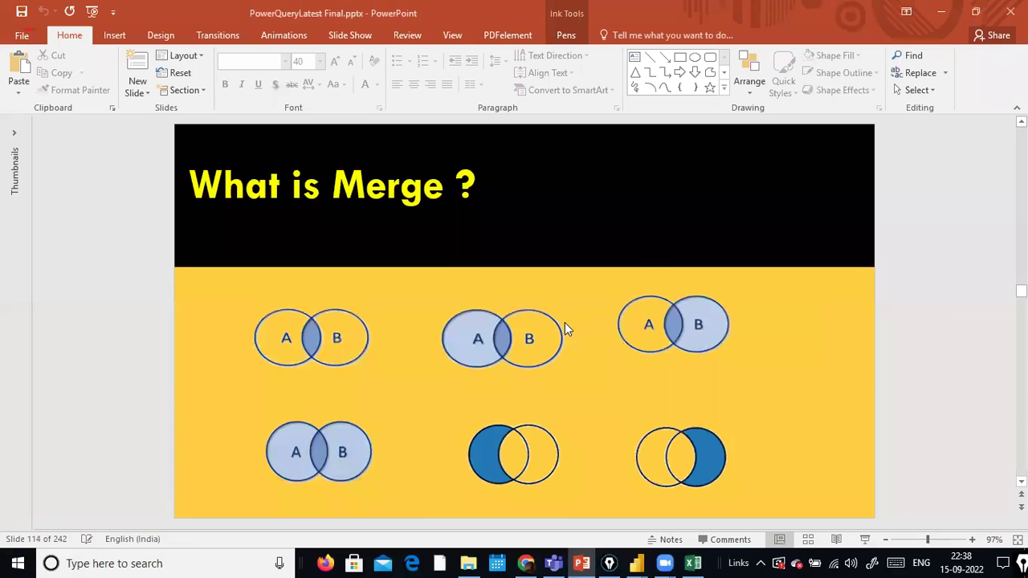
key("alt+Tab")
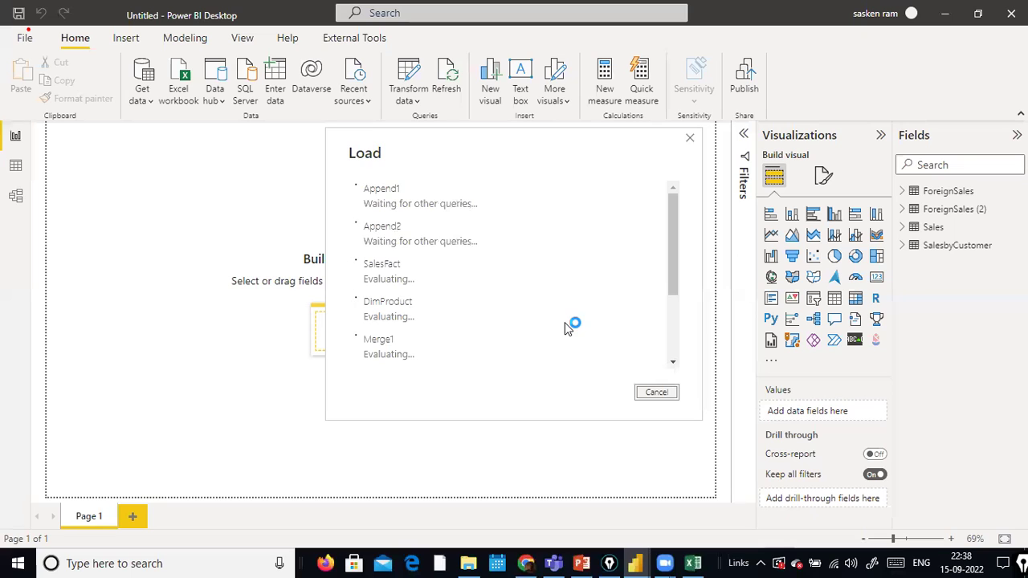